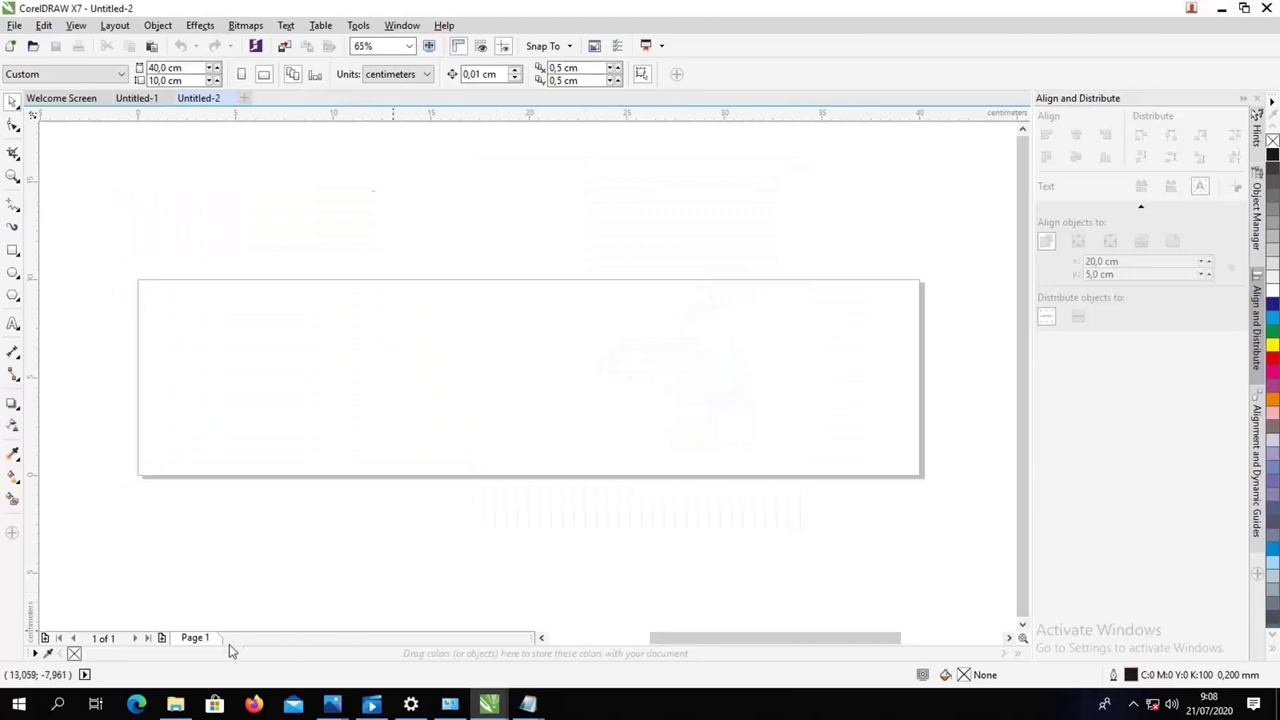
Step: Bring the Backup_of_Bahan-Bahan Banner Idul Adha.cdr artwork into the document and enlarge it to about 36 × 13.5 cm above the page
left_click(175, 705)
left_click_drag(228, 240, 539, 360)
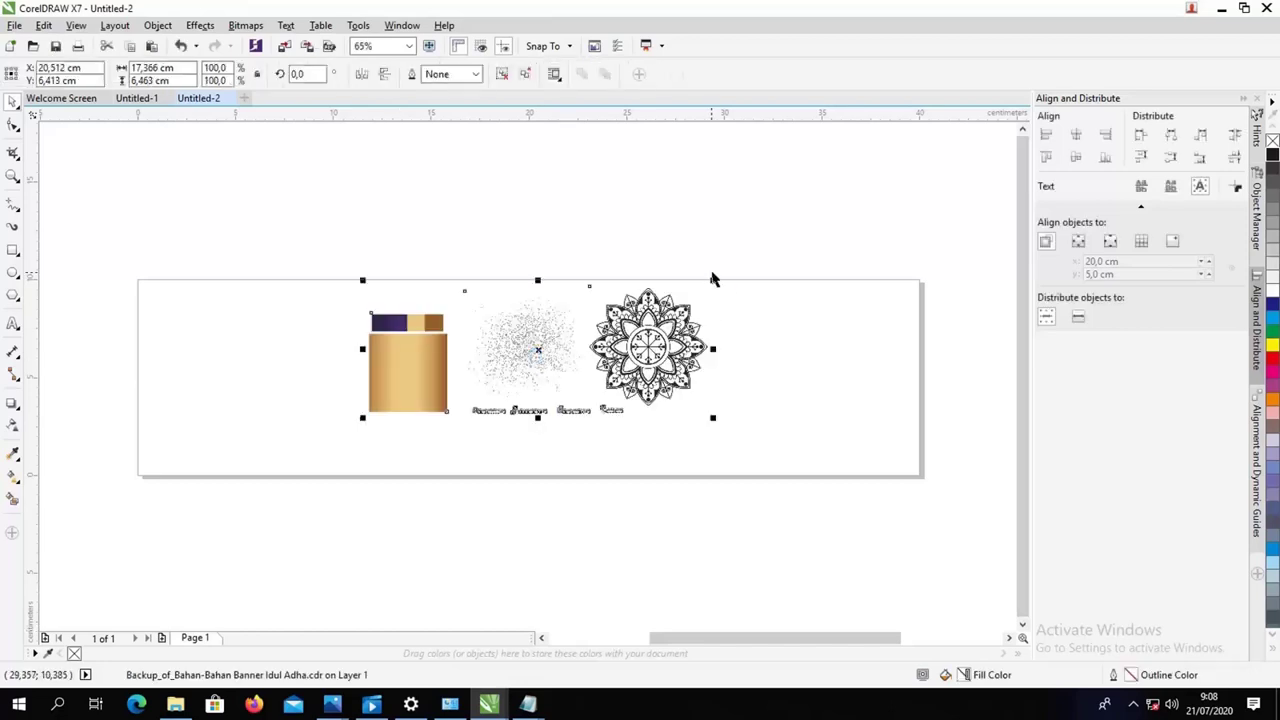
left_click_drag(716, 279, 894, 168)
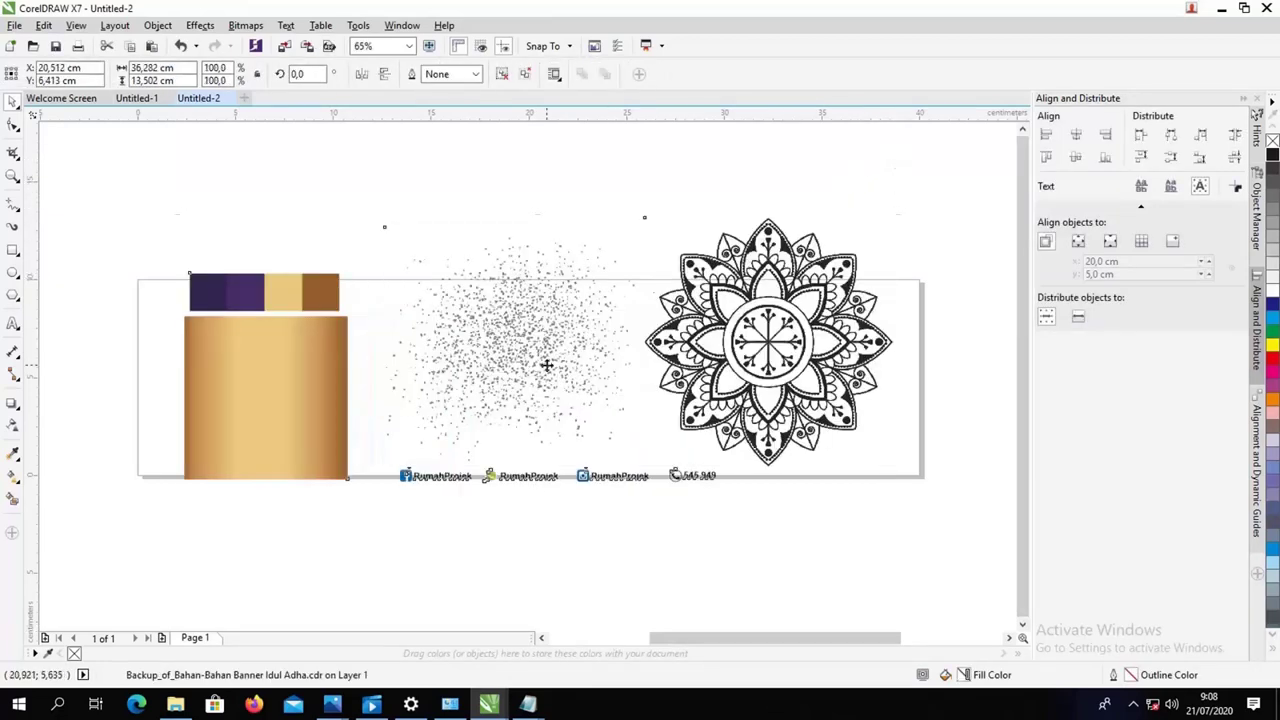
left_click_drag(547, 364, 554, 139)
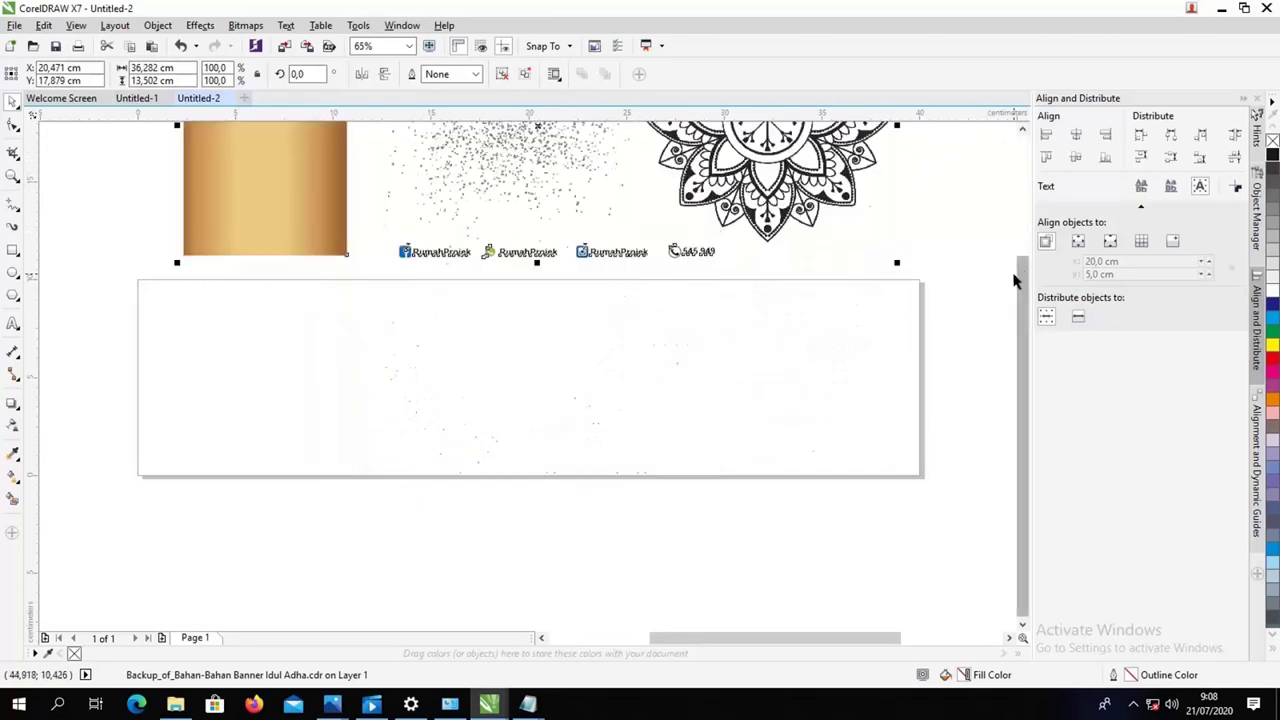
left_click_drag(1018, 275, 1018, 236)
left_click(967, 262)
Step: Create a 40 × 10 cm rectangle that exactly covers the page
left_click(13, 252)
left_click(13, 254)
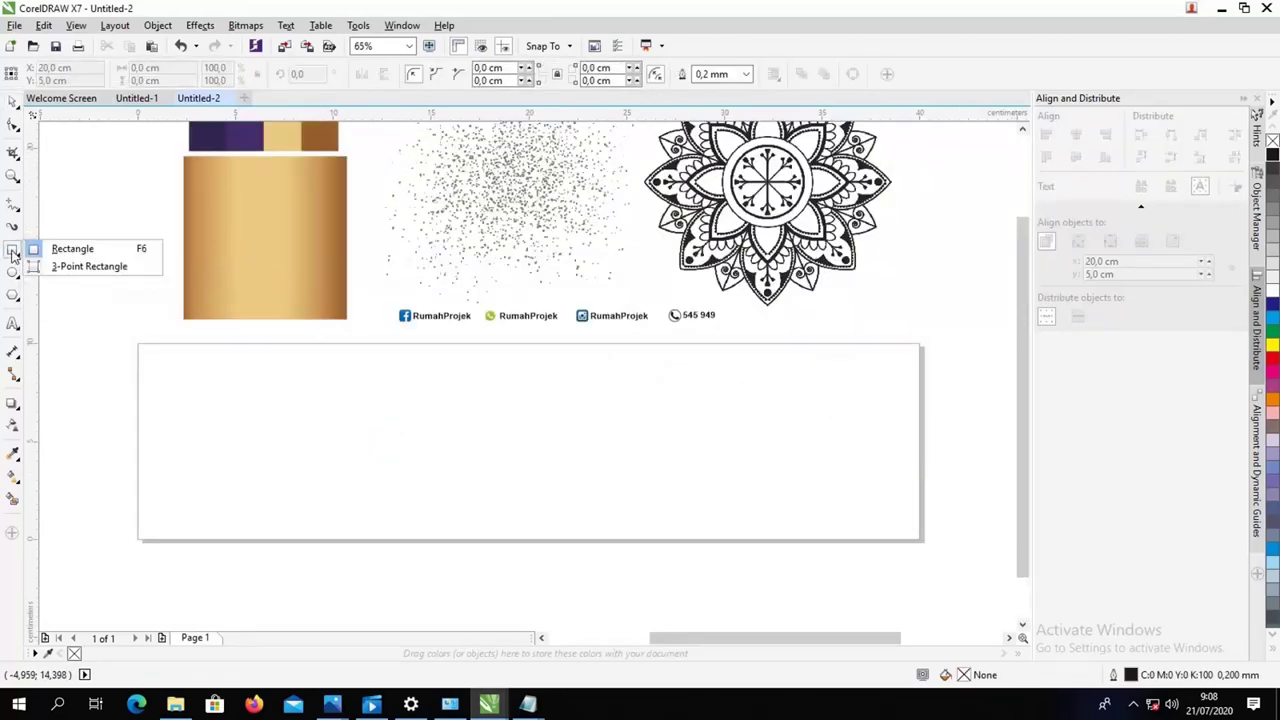
left_click(13, 254)
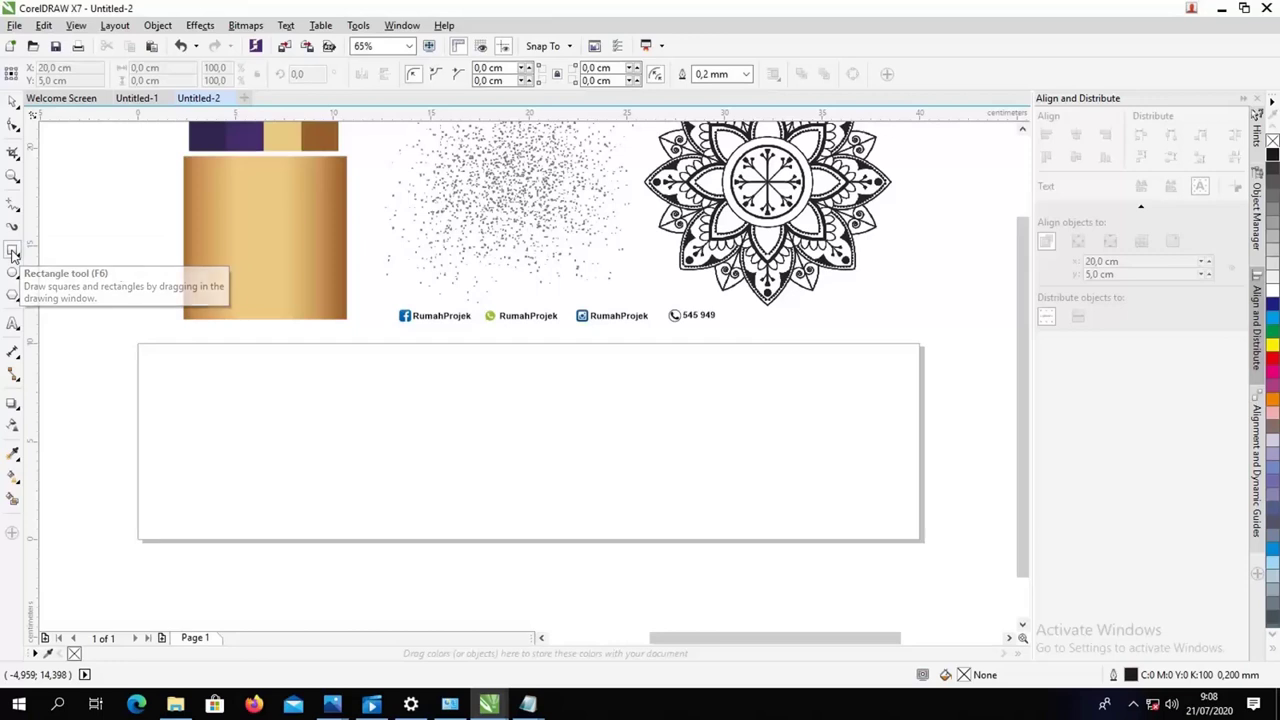
double_click(13, 252)
left_click(13, 102)
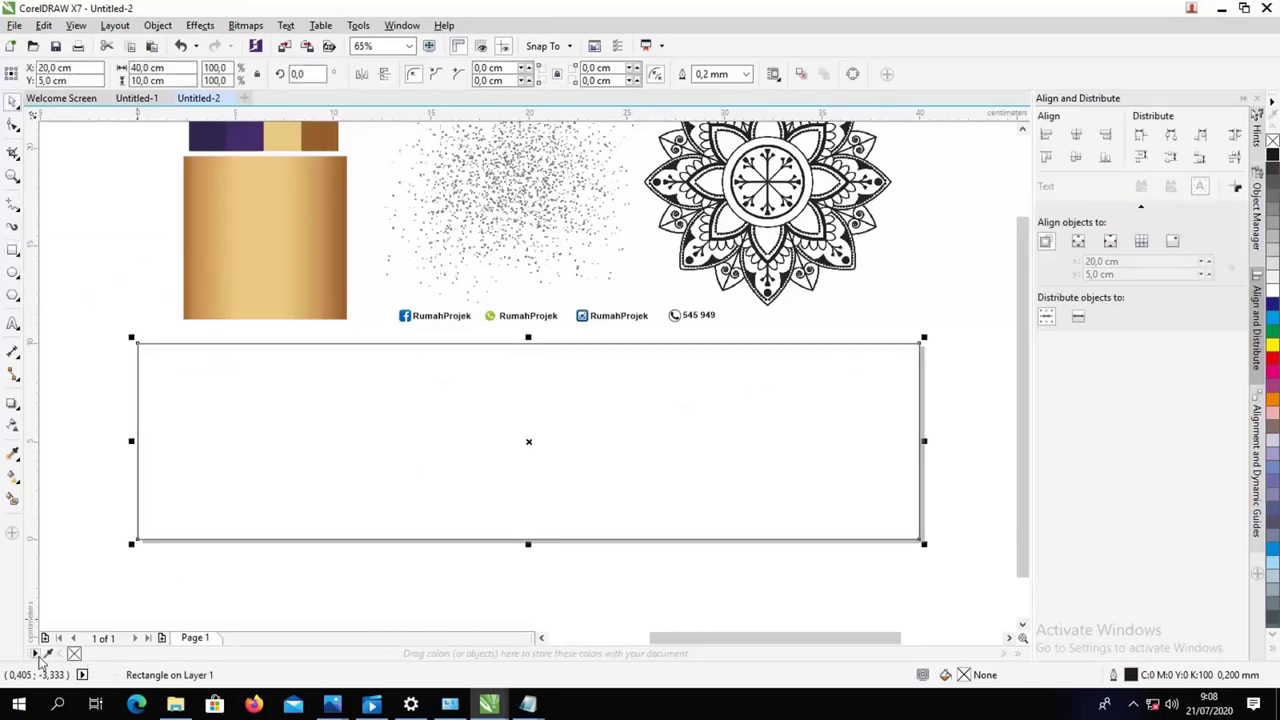
Step: Fill the page rectangle with the dark purple sampled from the first colour swatch and remove its outline
left_click(47, 654)
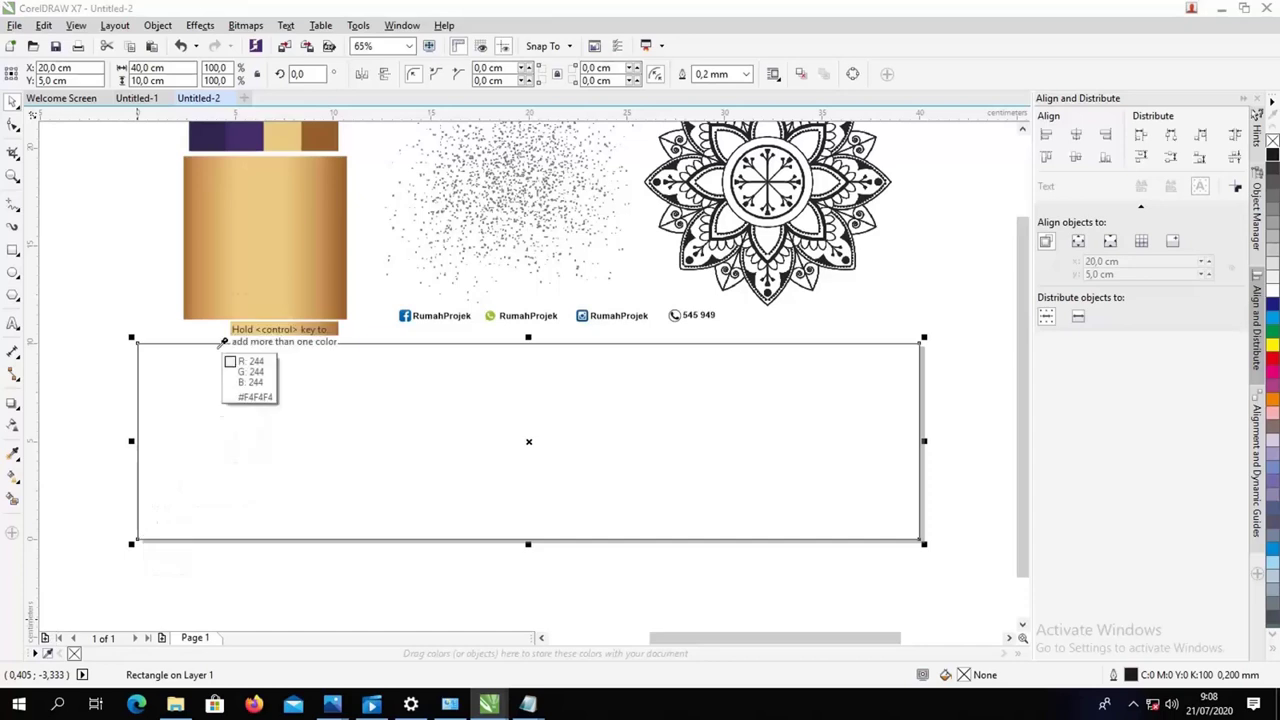
left_click(213, 145)
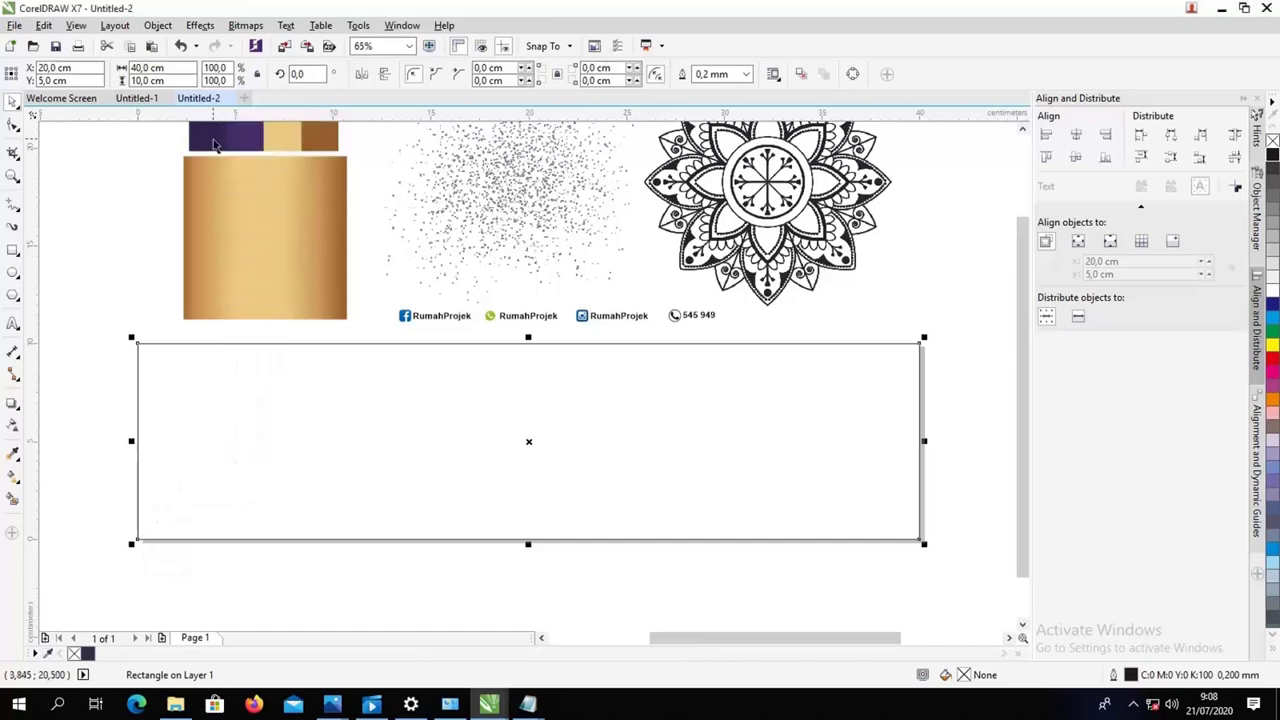
left_click(88, 653)
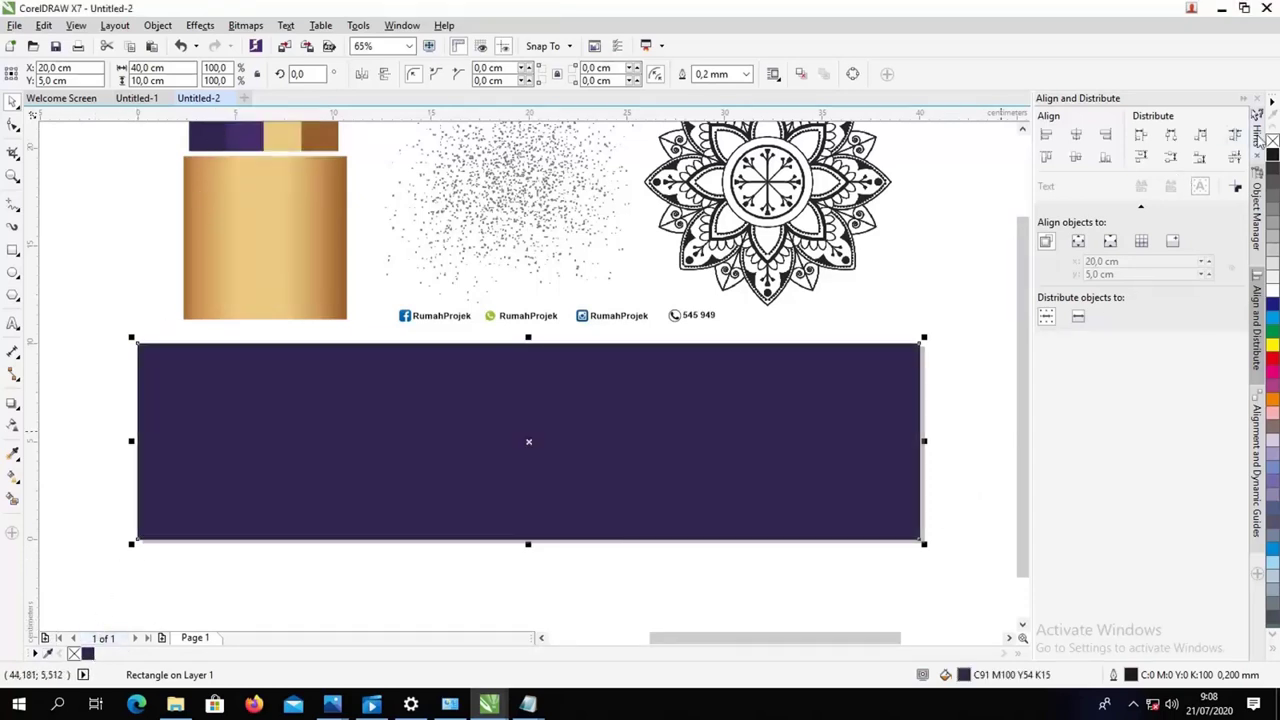
right_click(1273, 141)
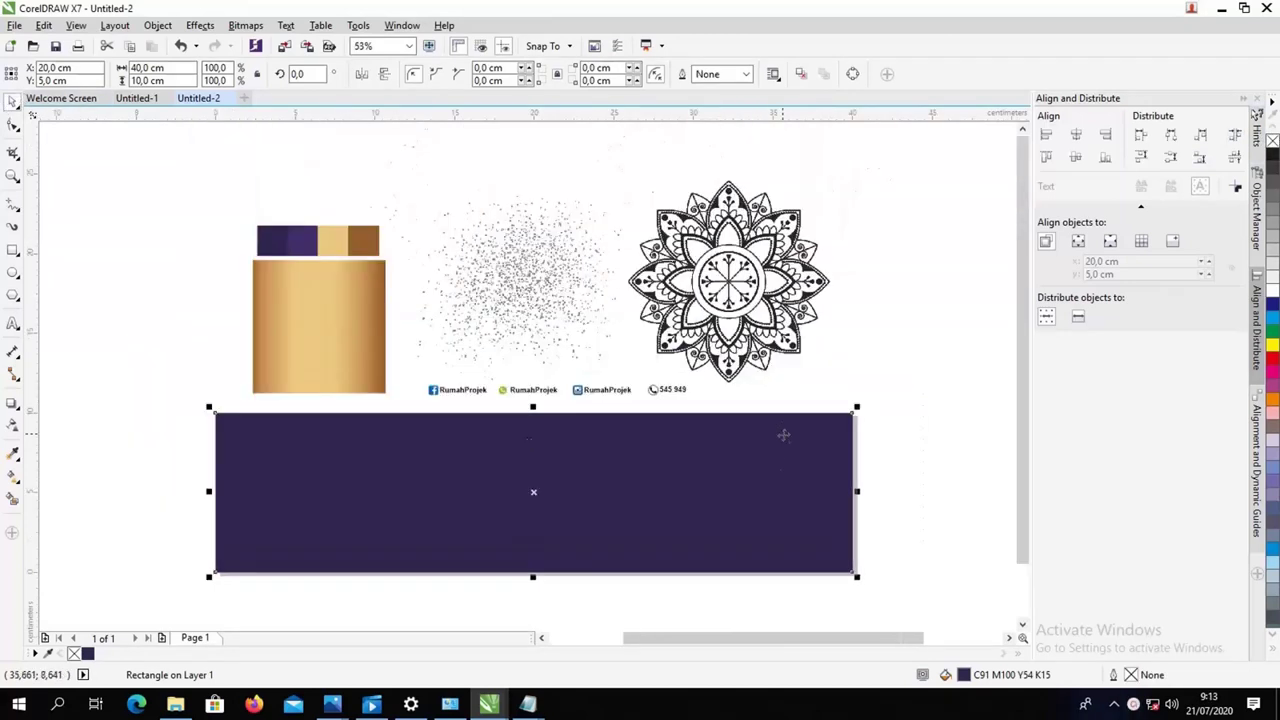
Step: Trace the mandala bitmap with the High Quality Image outline trace, reducing the bitmap size to proceed
left_click(722, 295)
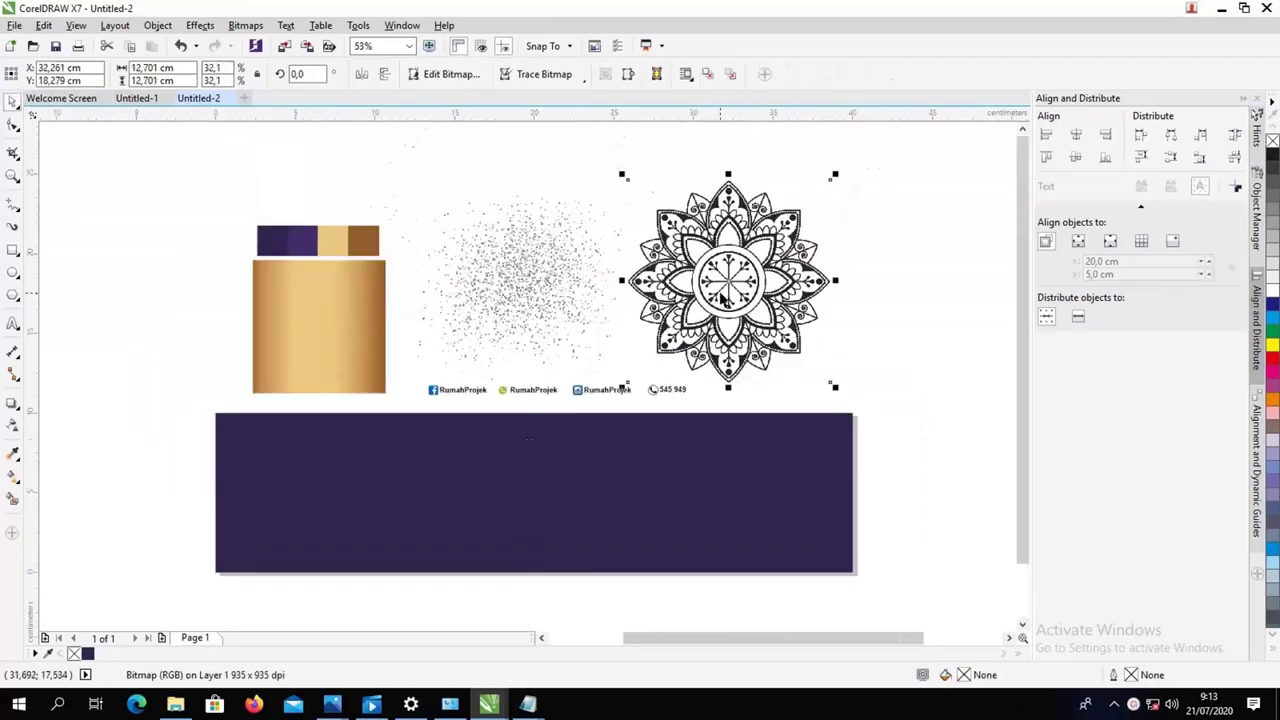
left_click(587, 82)
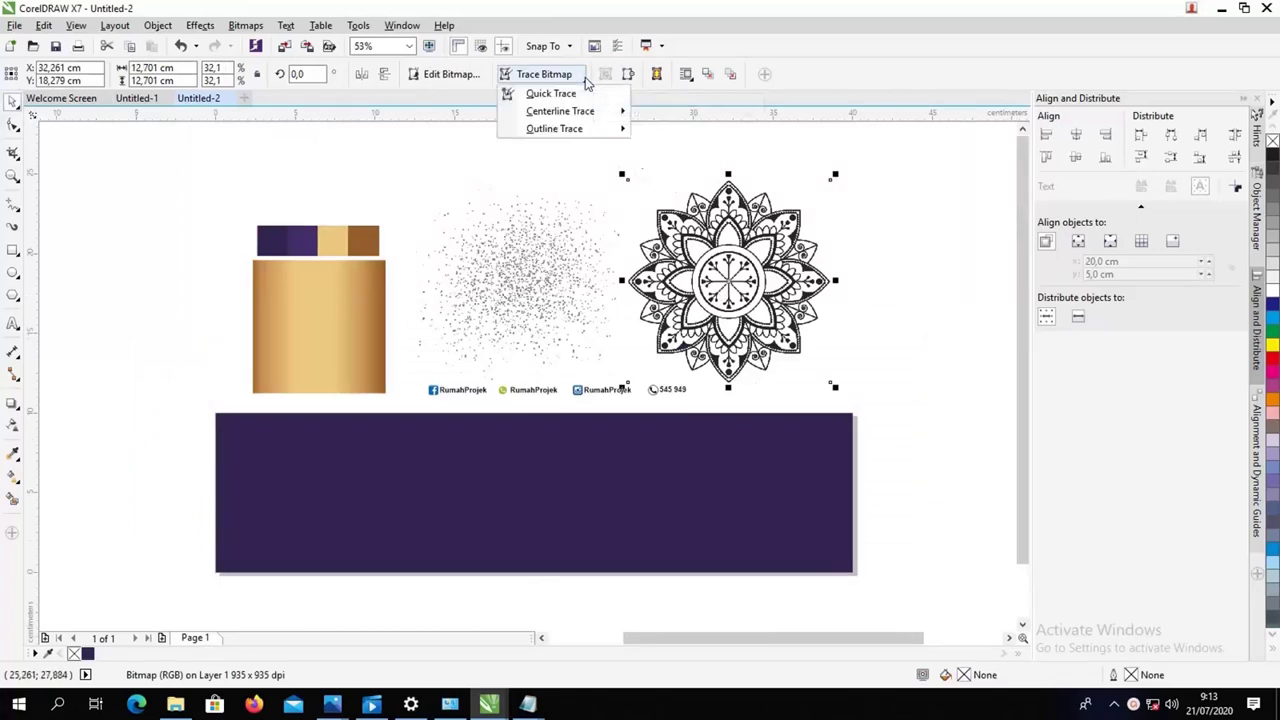
mouse_move(580, 138)
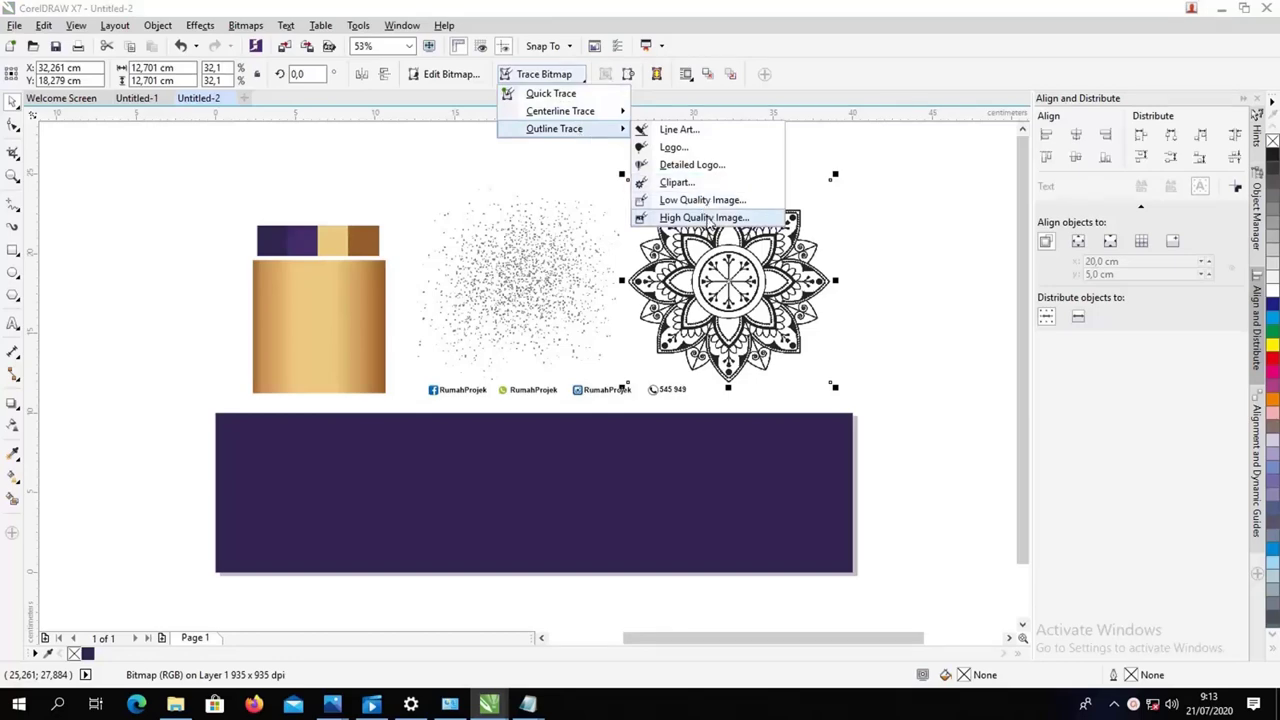
left_click(705, 218)
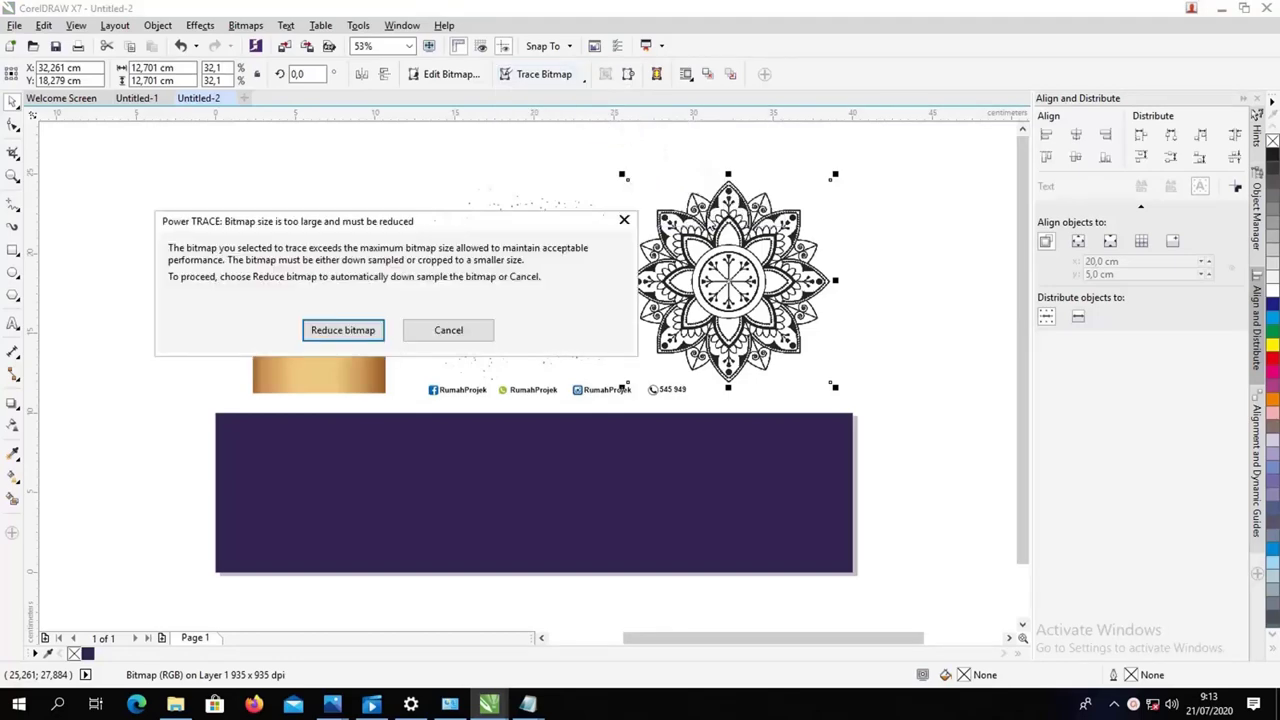
left_click(343, 330)
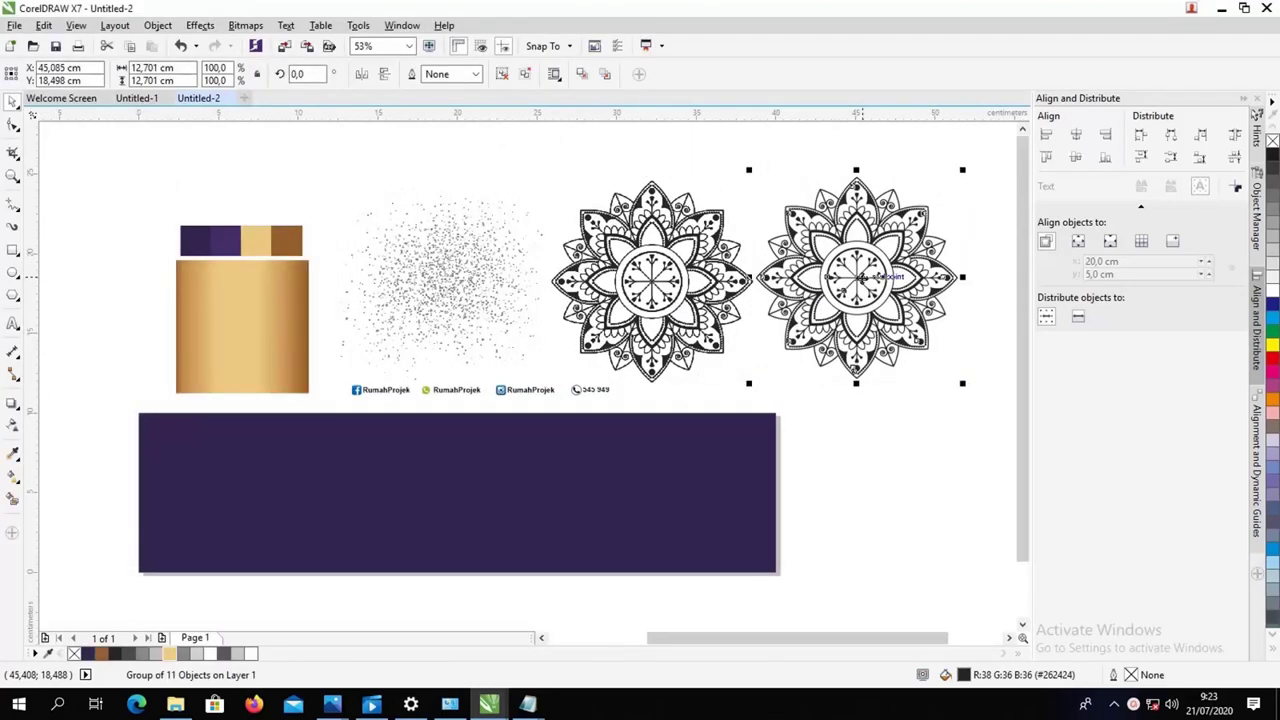
Step: Apply a horizontal fountain fill across the traced mandala and add intermediate colour nodes at 70%, 24% and 51%
key("g")
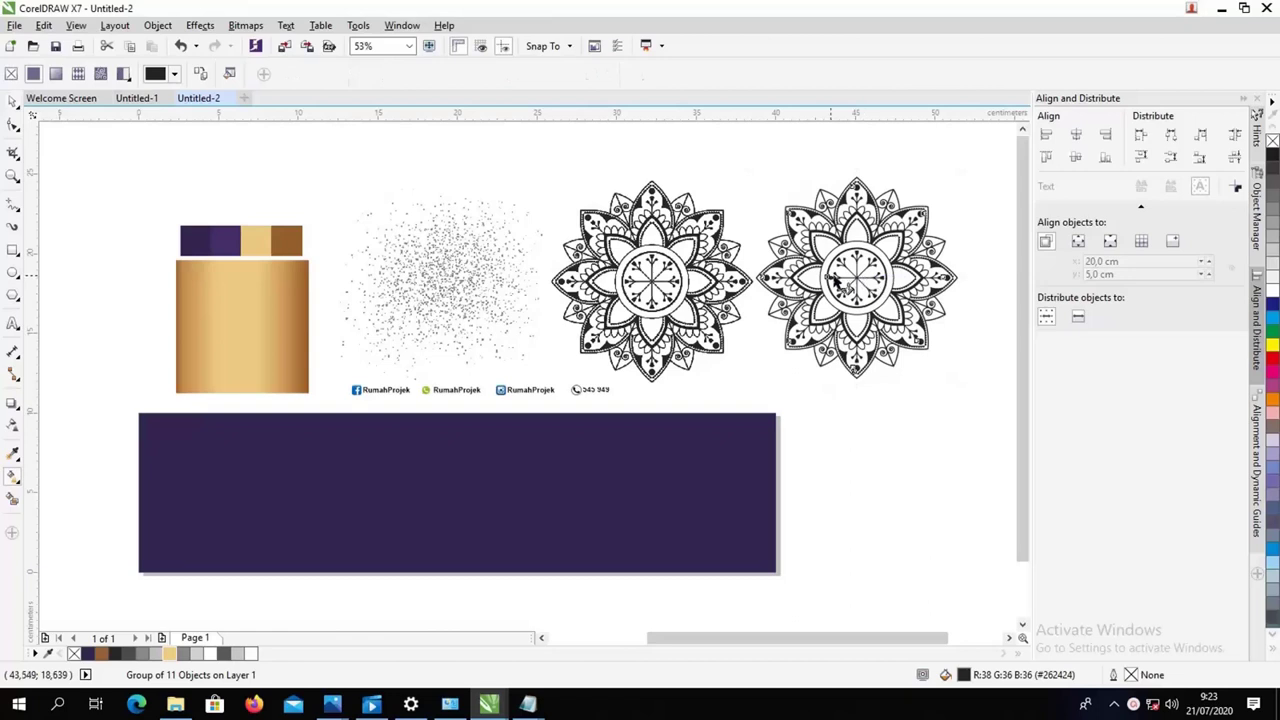
left_click_drag(758, 274, 946, 273)
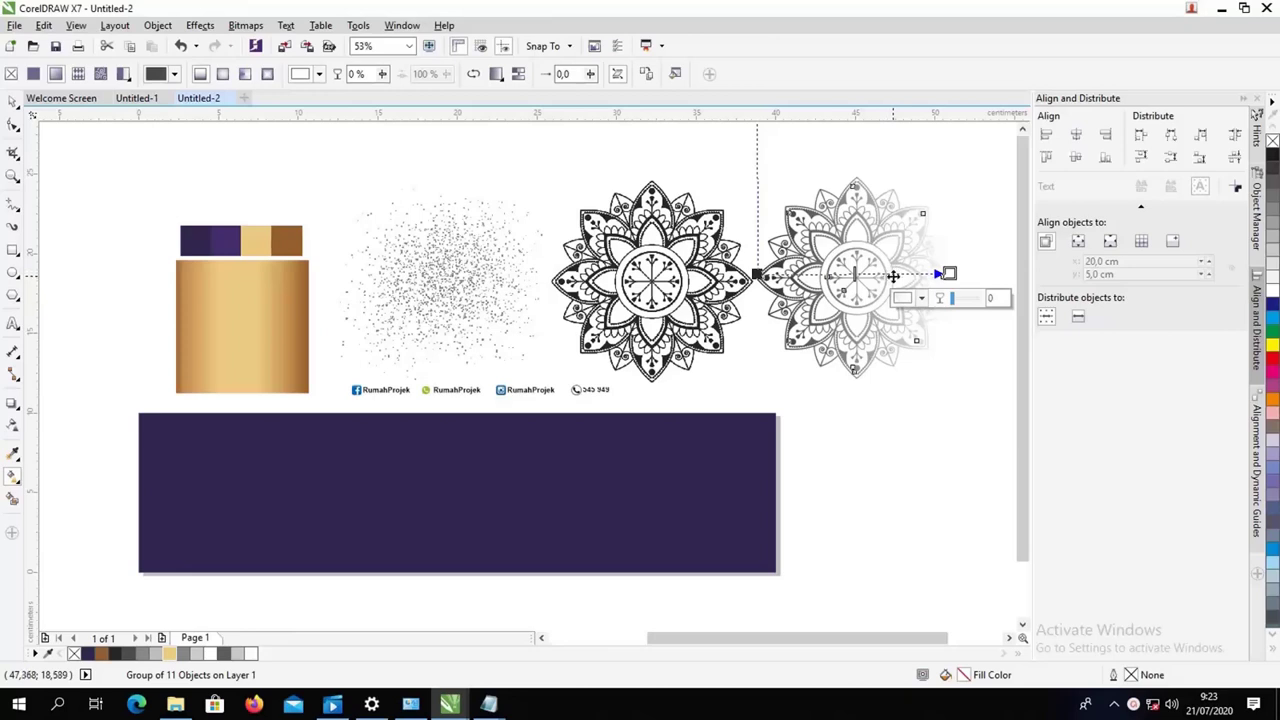
left_click(892, 274)
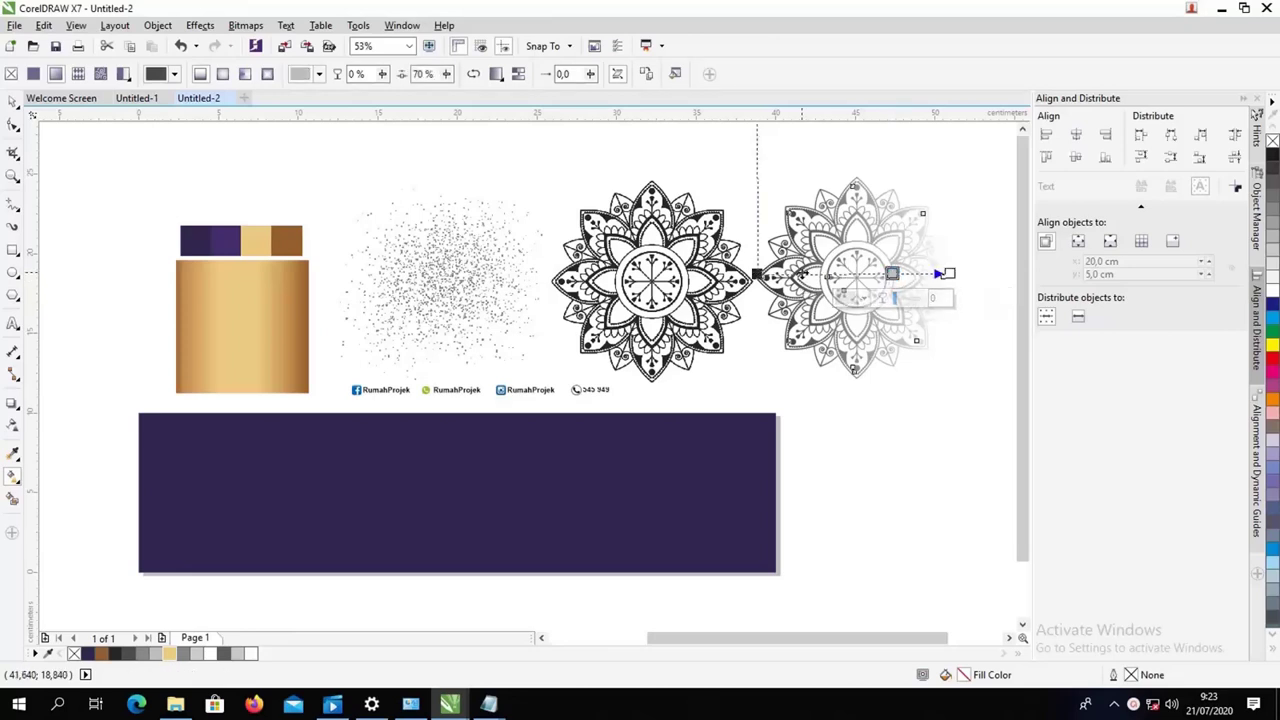
left_click(803, 274)
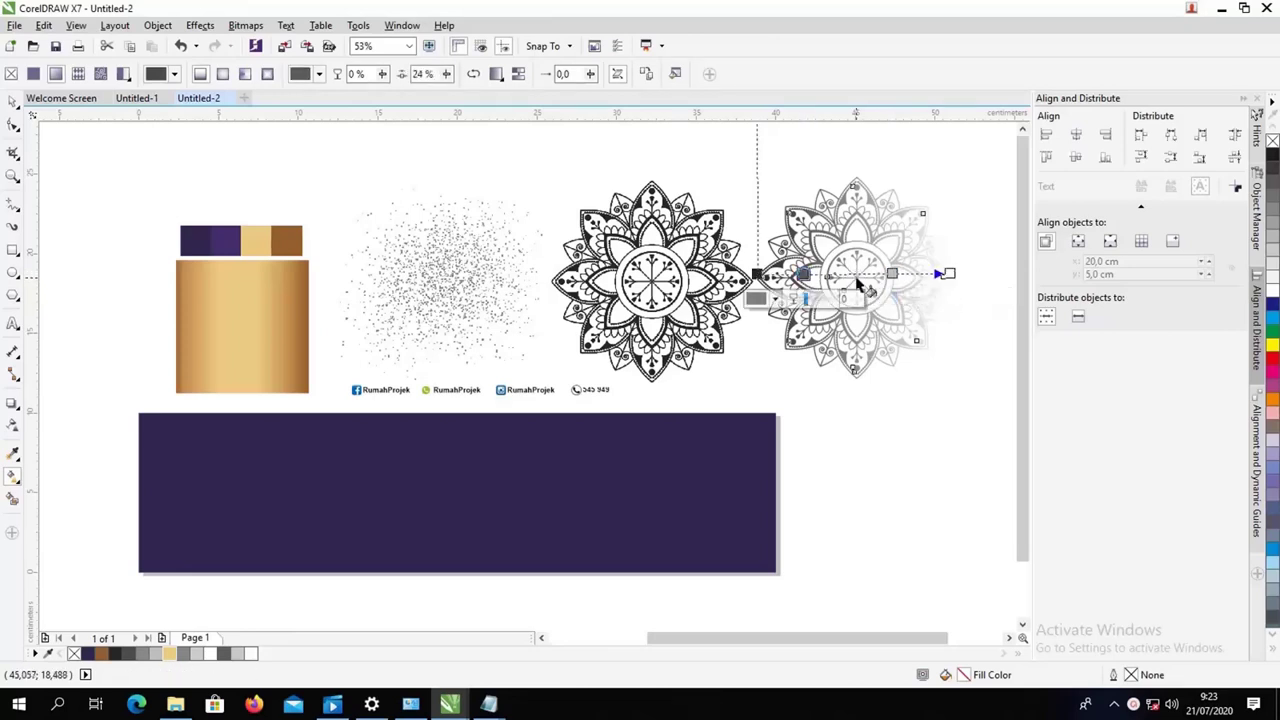
double_click(855, 274)
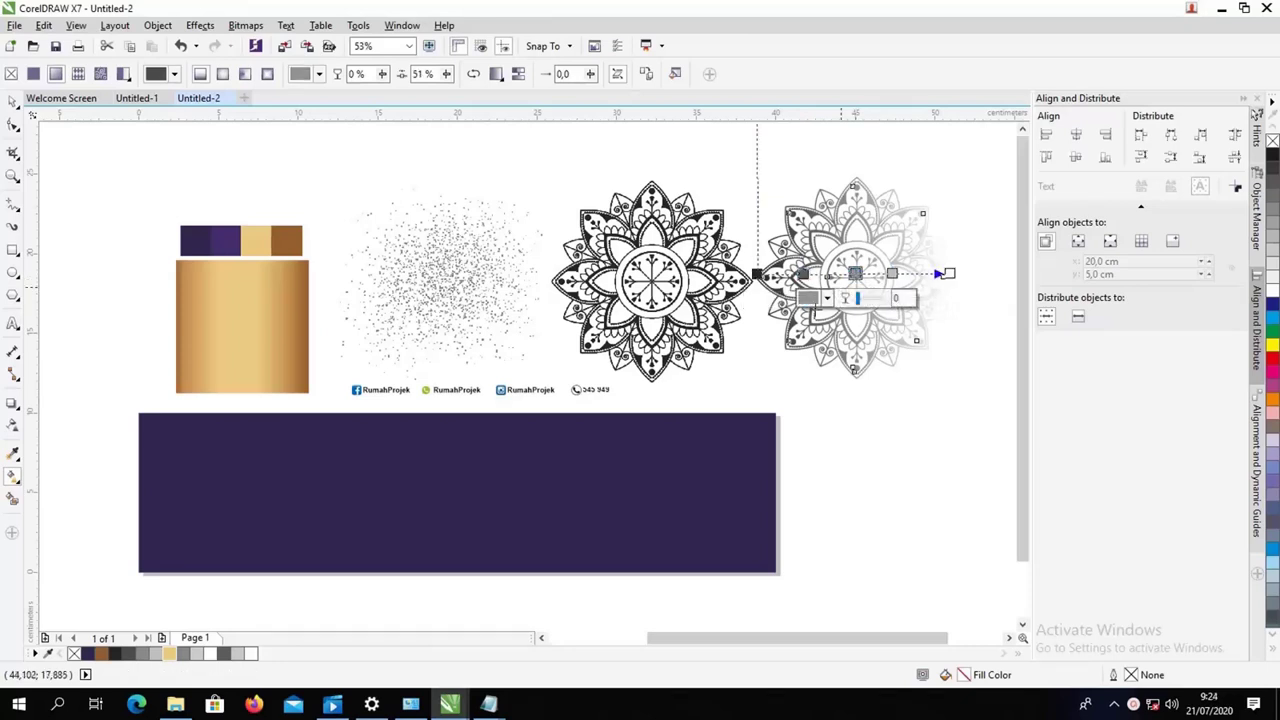
Step: Colour the mandala's gradient nodes alternately brown and light gold, starting and ending with brown, and make the fountain fill elliptical
left_click(102, 654)
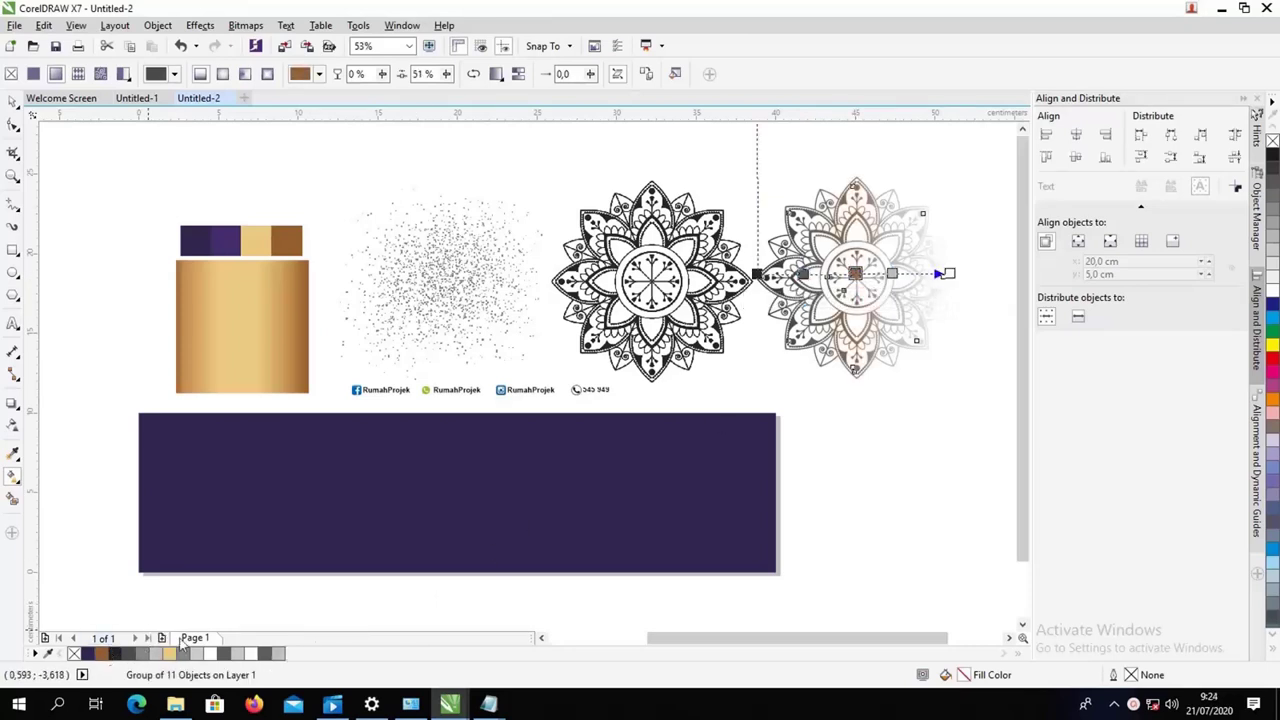
left_click(892, 274)
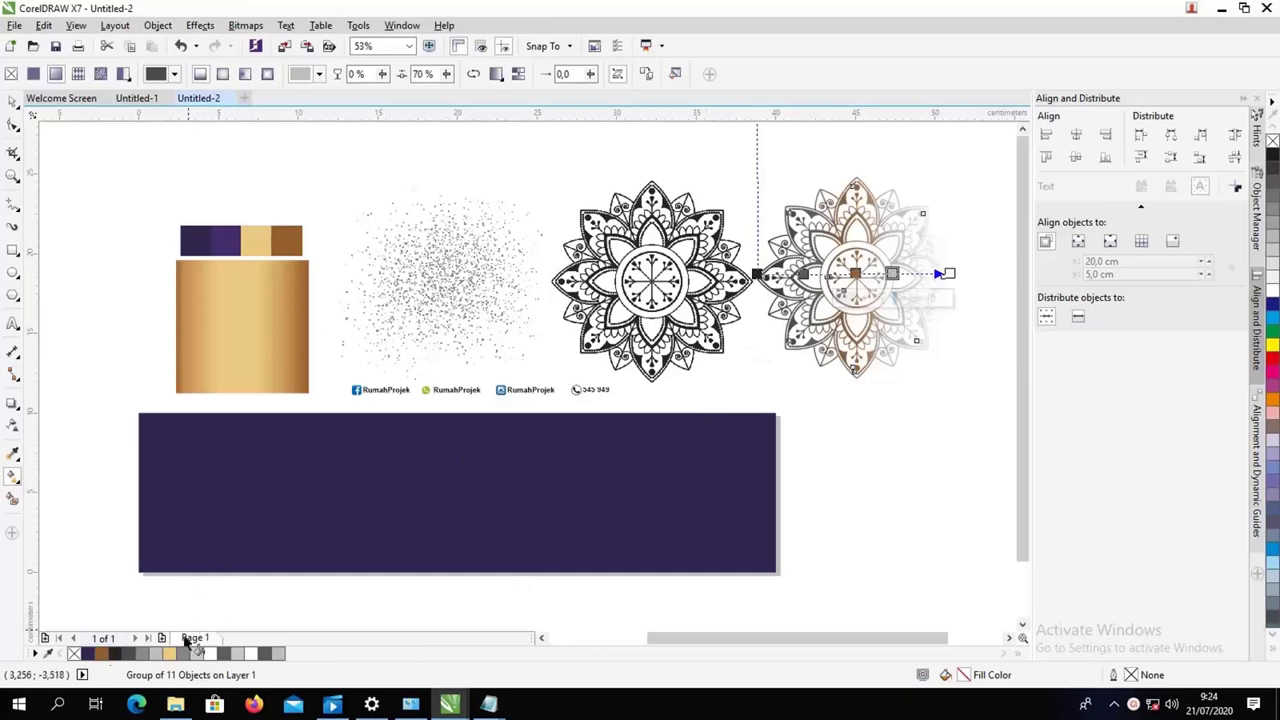
left_click(170, 654)
left_click(949, 273)
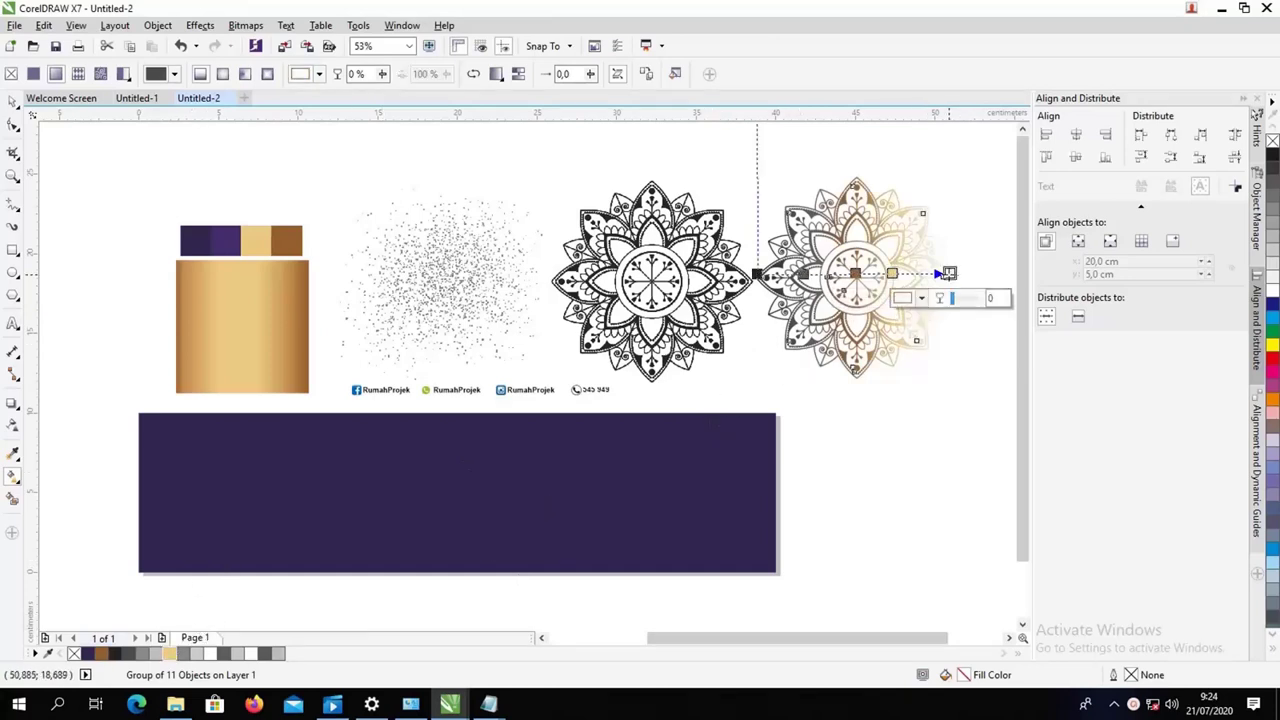
left_click(104, 654)
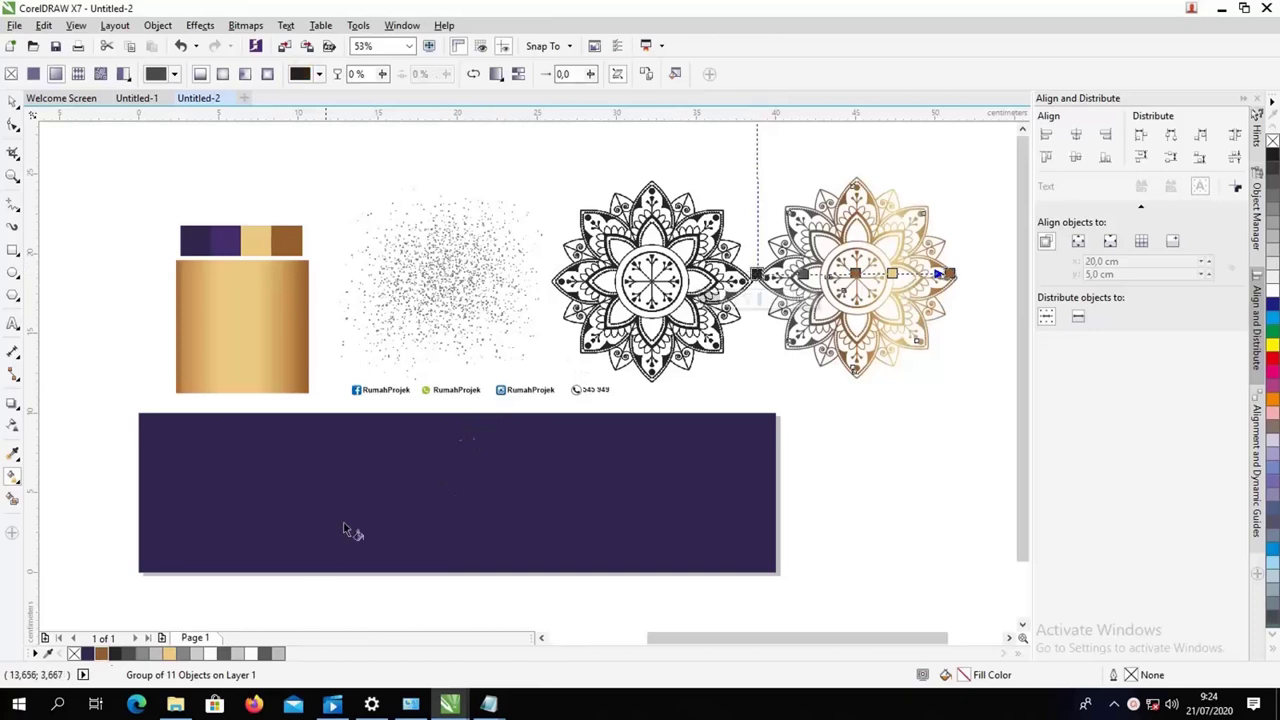
left_click(114, 654)
left_click(101, 654)
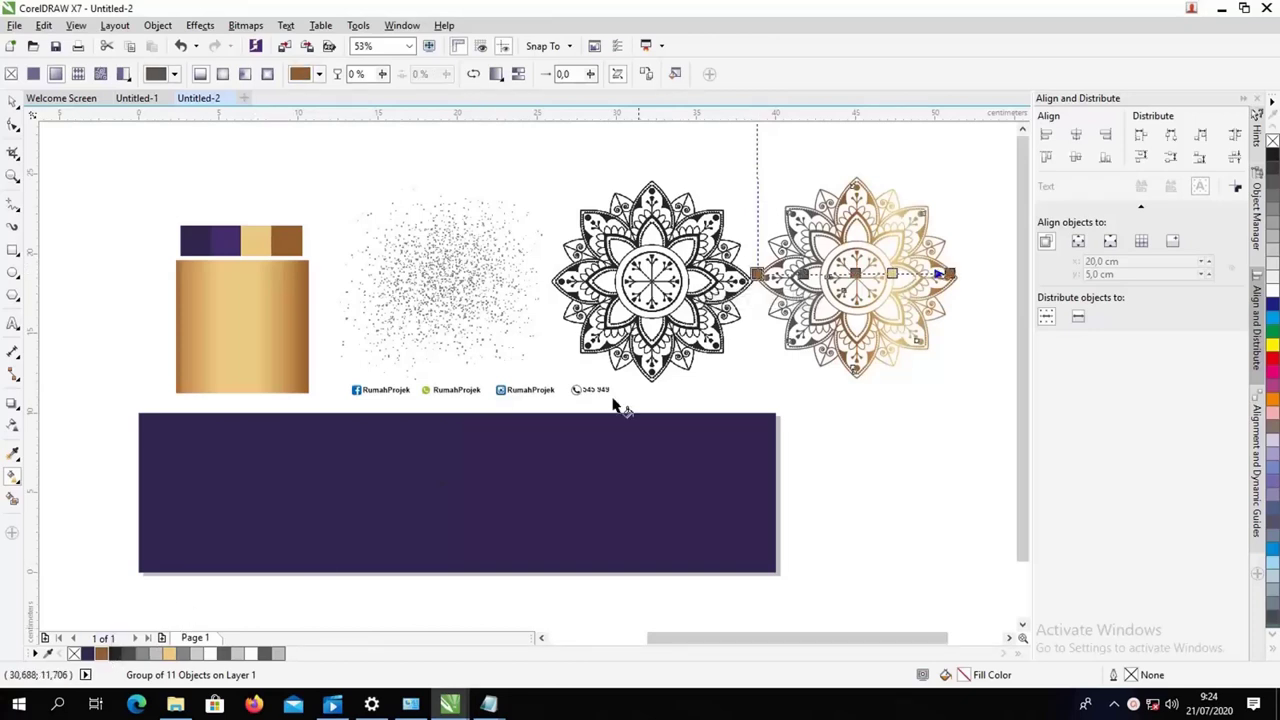
left_click(804, 274)
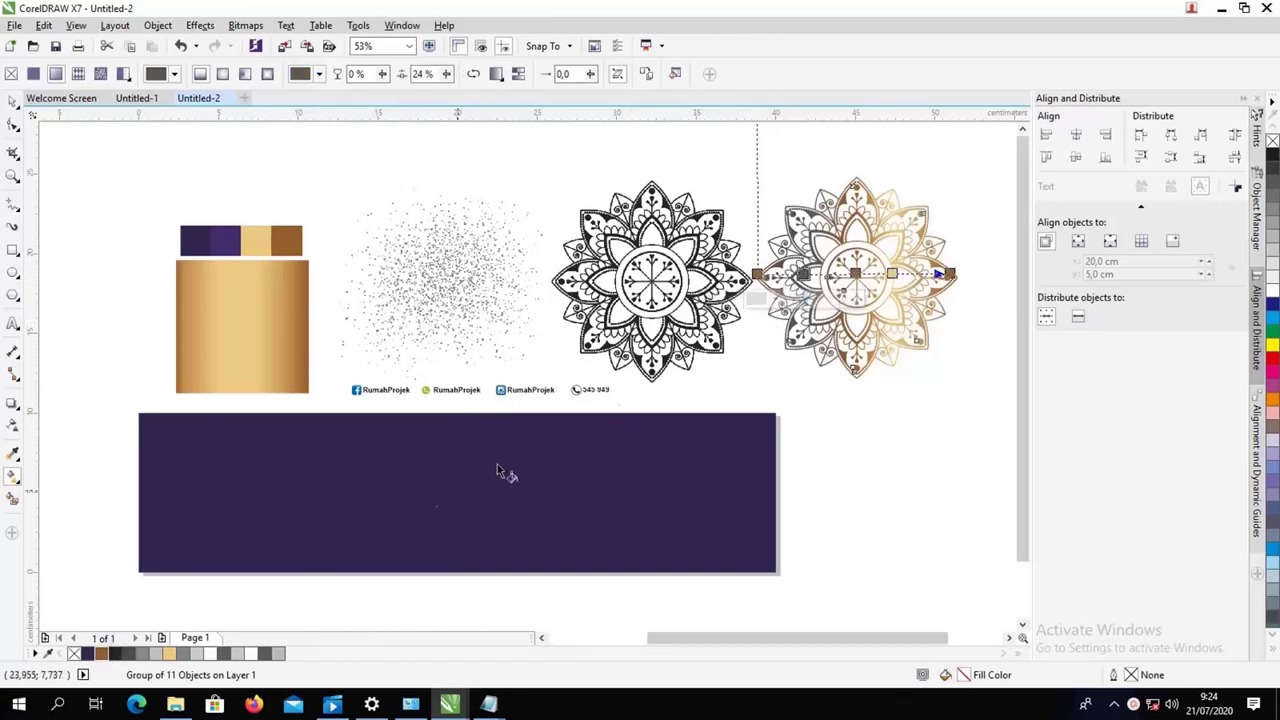
left_click(170, 654)
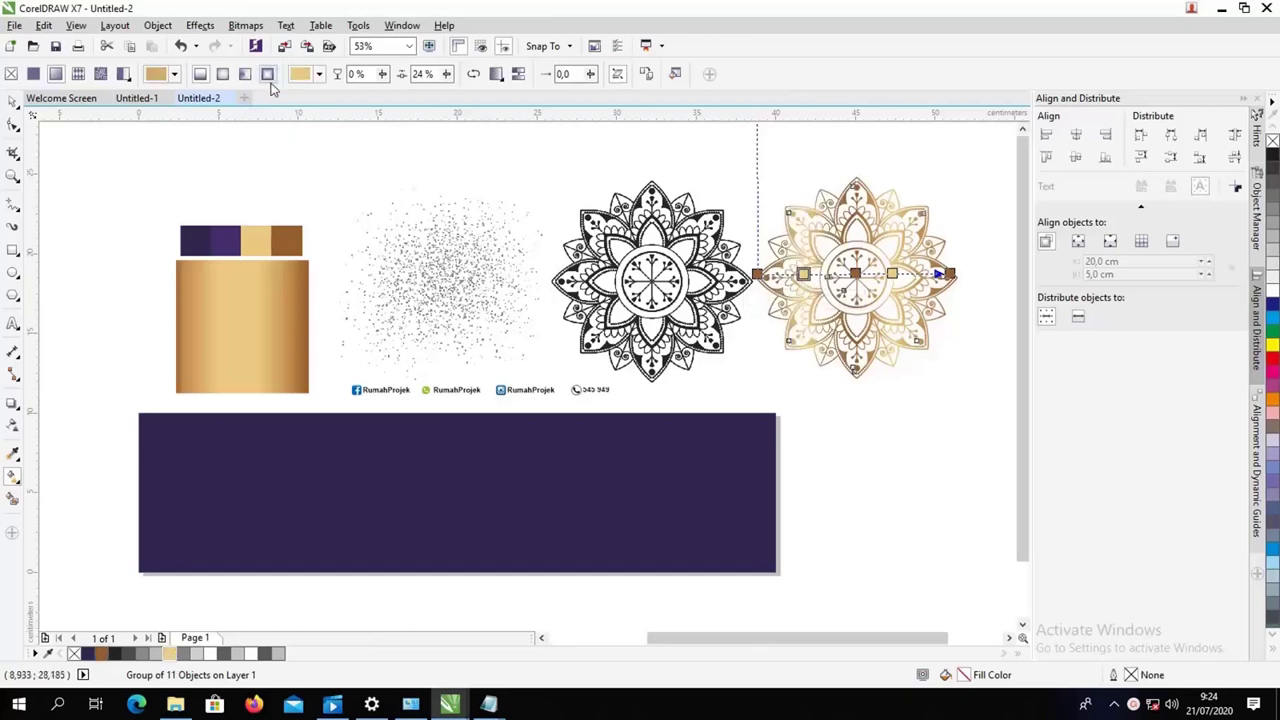
left_click(222, 76)
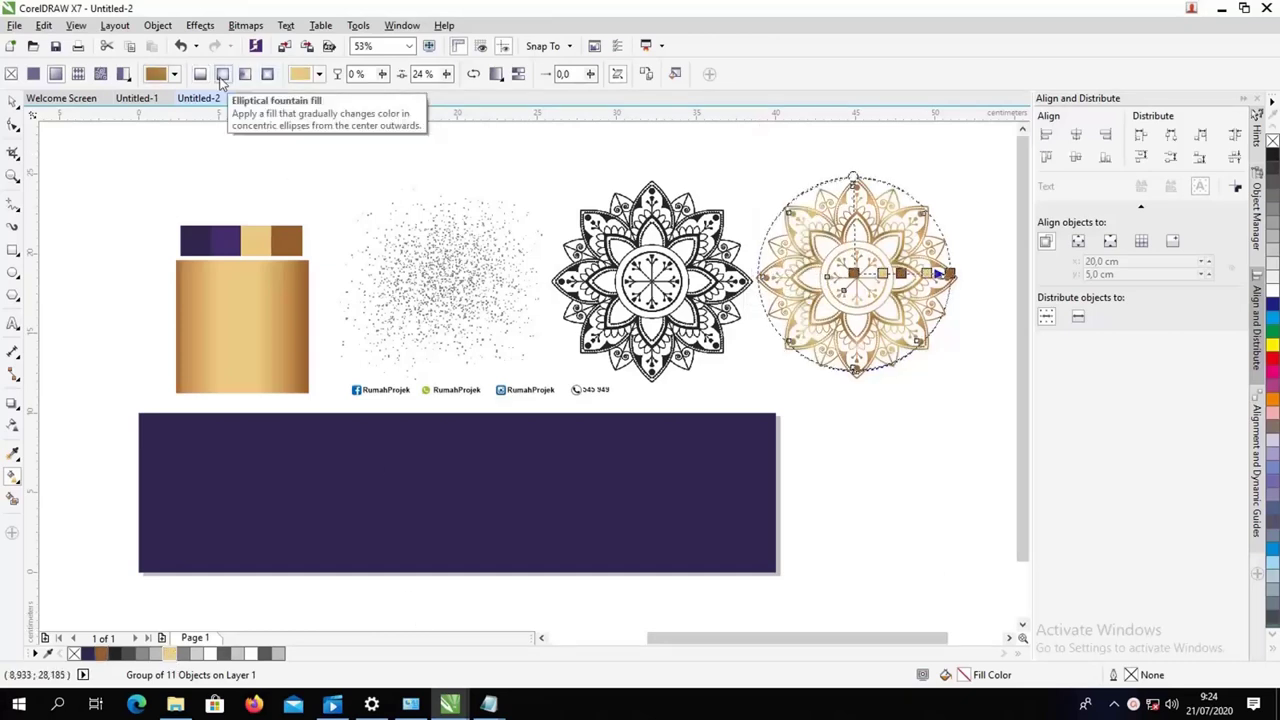
left_click(12, 102)
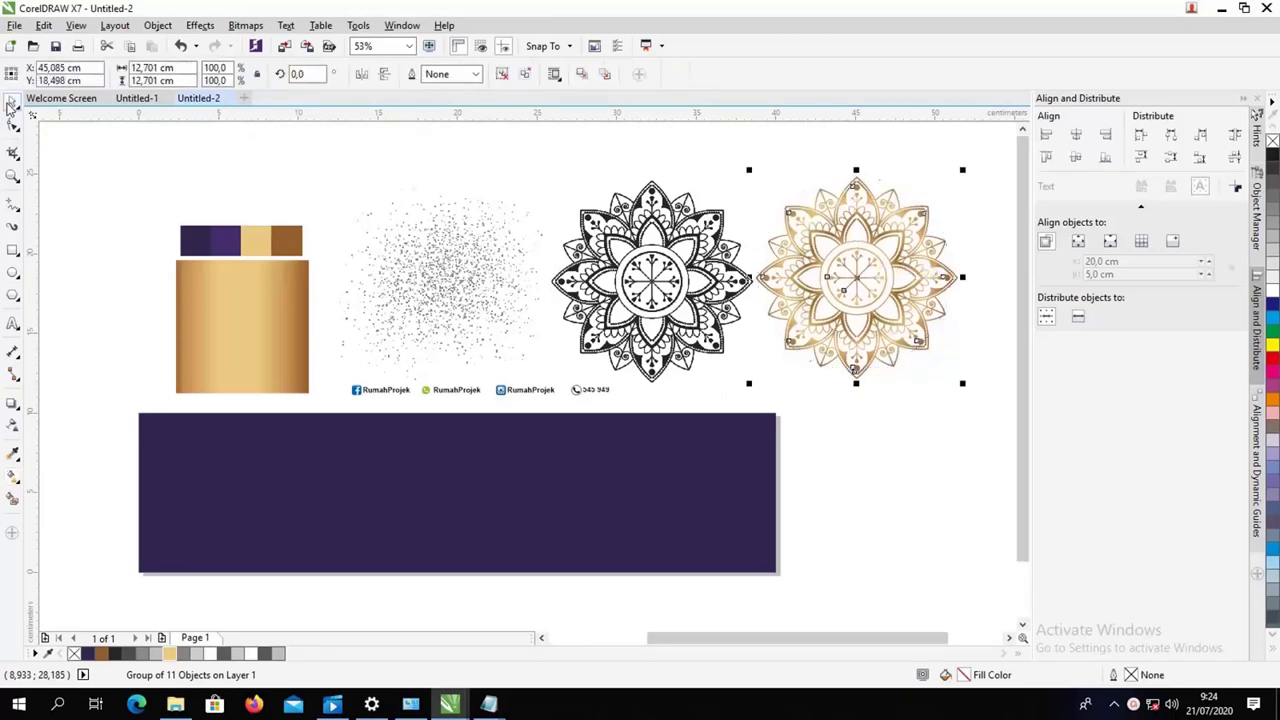
Step: Apply a uniform transparency of 62 to the gold mandala
left_click(13, 428)
left_click_drag(822, 400, 835, 401)
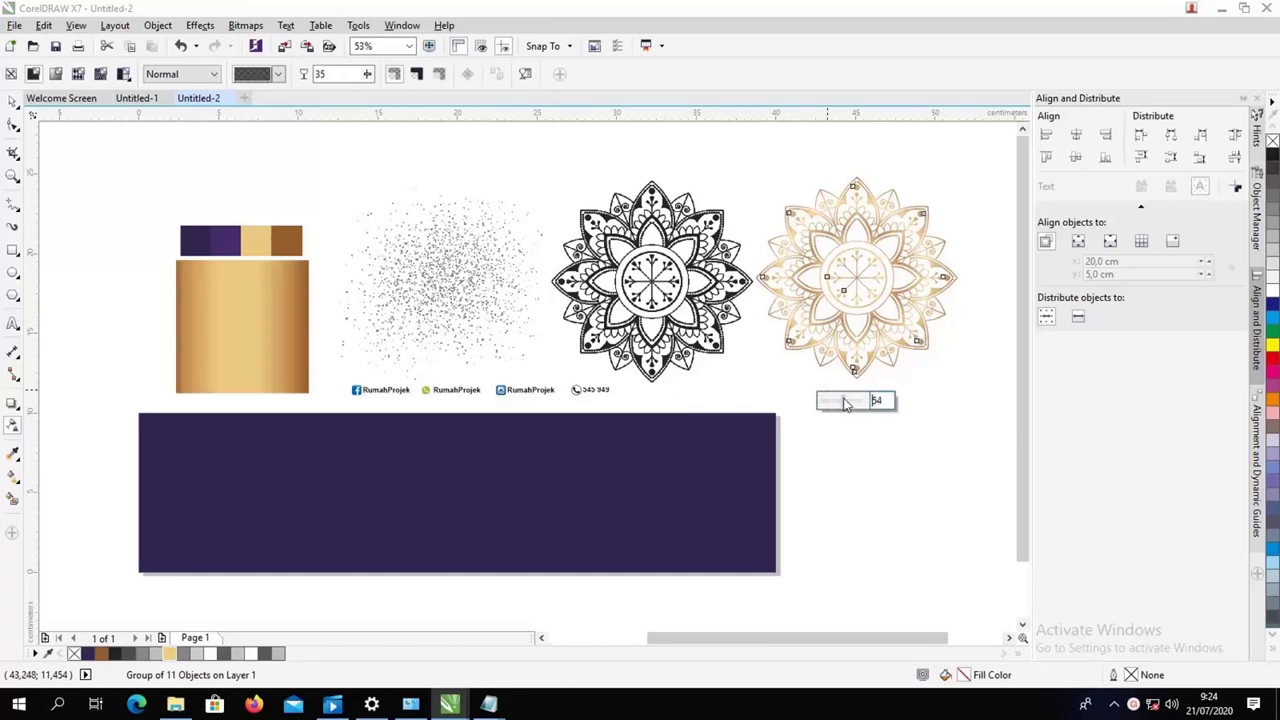
key("Return")
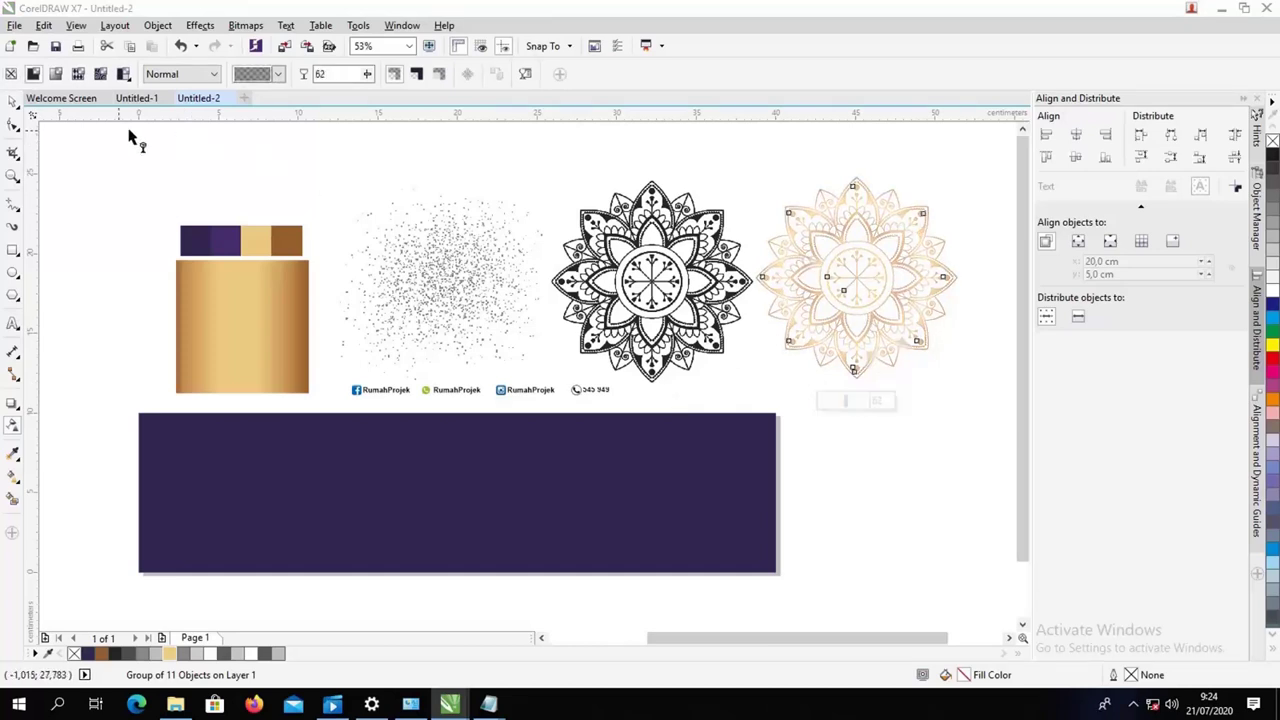
Step: Move the gold mandala onto the left end of the purple rectangle and shrink it to about 8.9 cm wide
left_click(13, 101)
left_click_drag(918, 255, 318, 455)
left_click_drag(357, 396, 322, 433)
left_click_drag(271, 485, 238, 499)
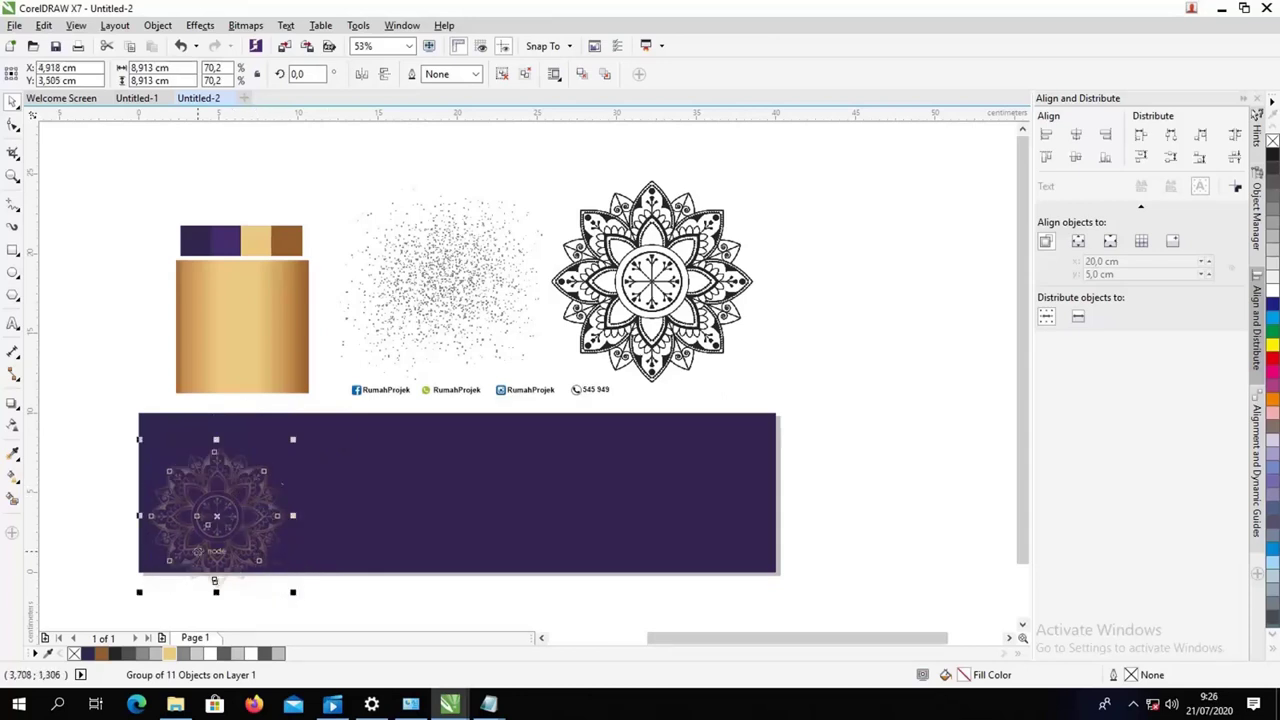
left_click_drag(199, 556, 196, 522)
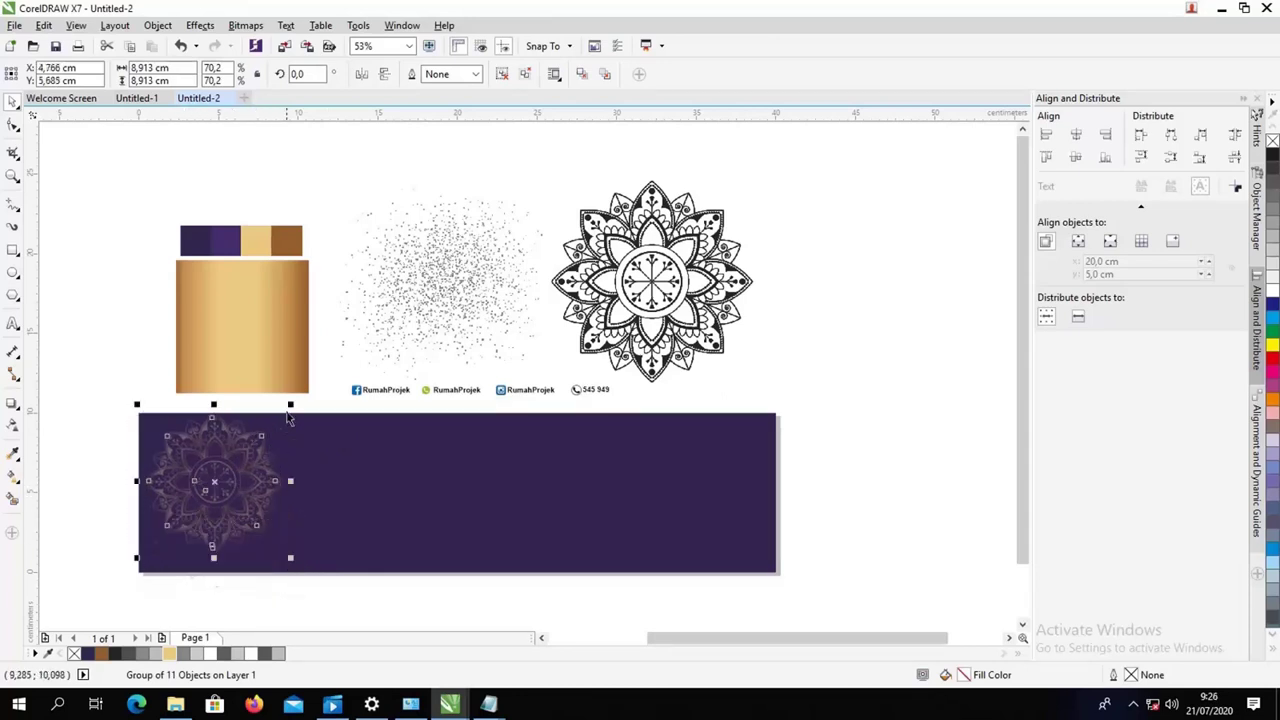
Step: Shrink the banner mandala to about 6.3 cm and place a copy to its upper right, scaled to about 4.9 cm
left_click_drag(261, 436, 329, 457)
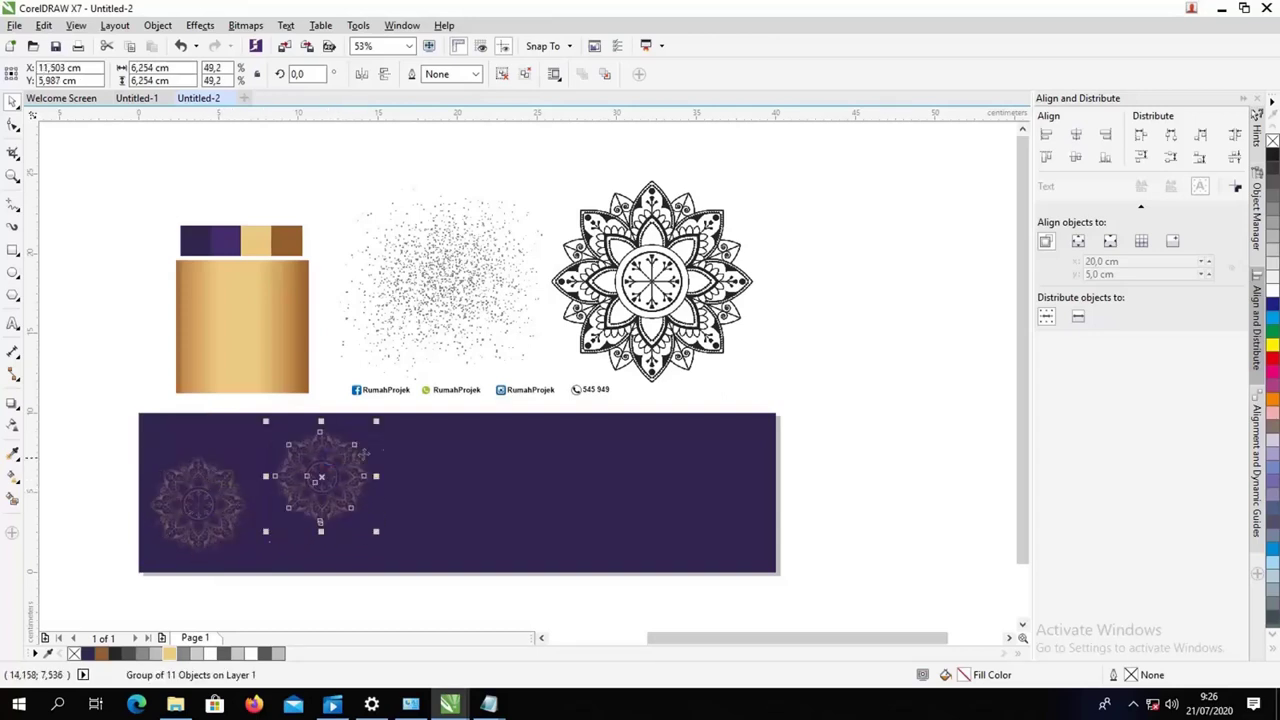
left_click_drag(377, 420, 366, 431)
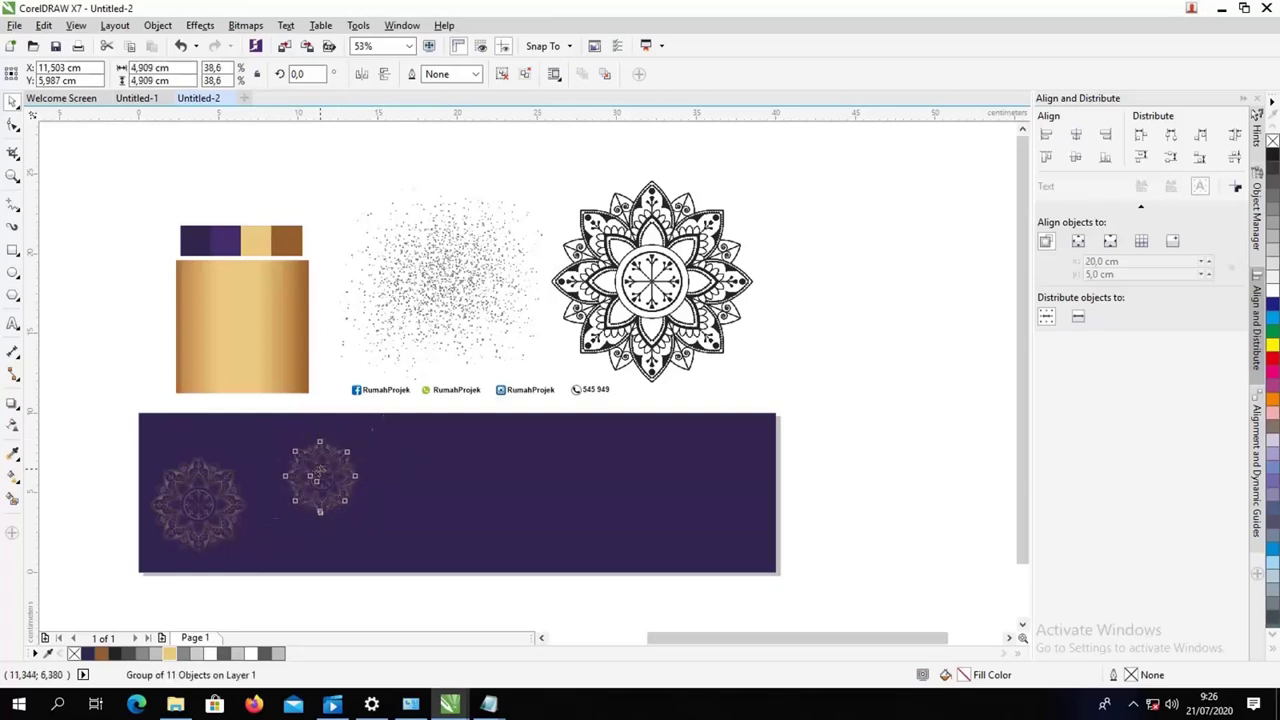
Step: Place another copy of the gold mandala to the lower right of the small one, enlarged to about 8.1 cm and overlapping the banner's bottom edge
left_click_drag(321, 471, 382, 516)
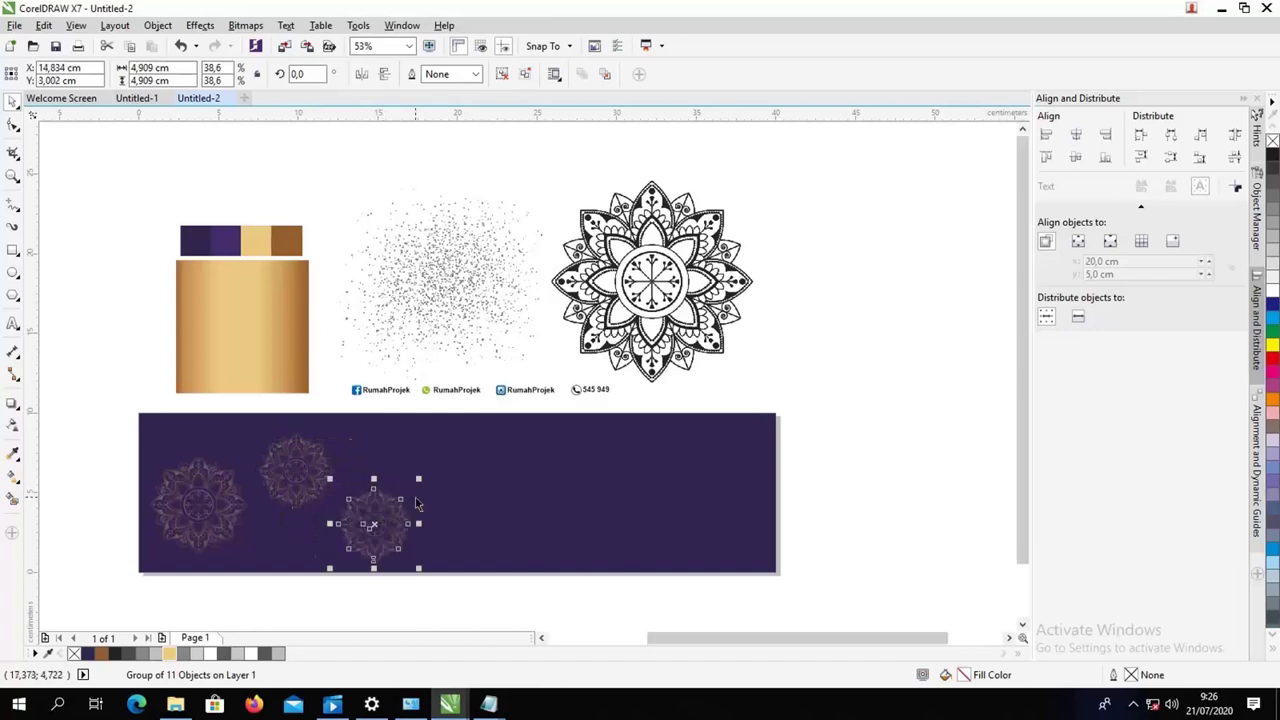
left_click_drag(419, 478, 441, 457)
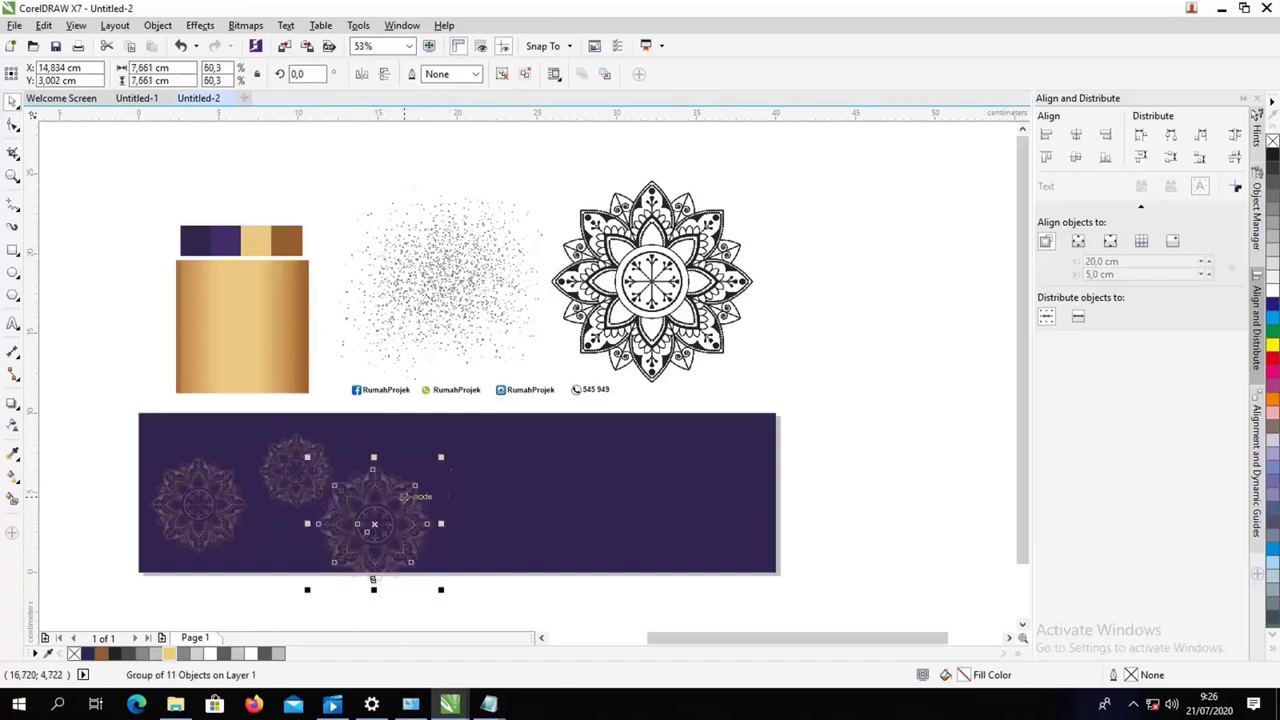
left_click_drag(402, 498, 406, 507)
left_click_drag(373, 579, 373, 579)
left_click_drag(444, 466, 449, 463)
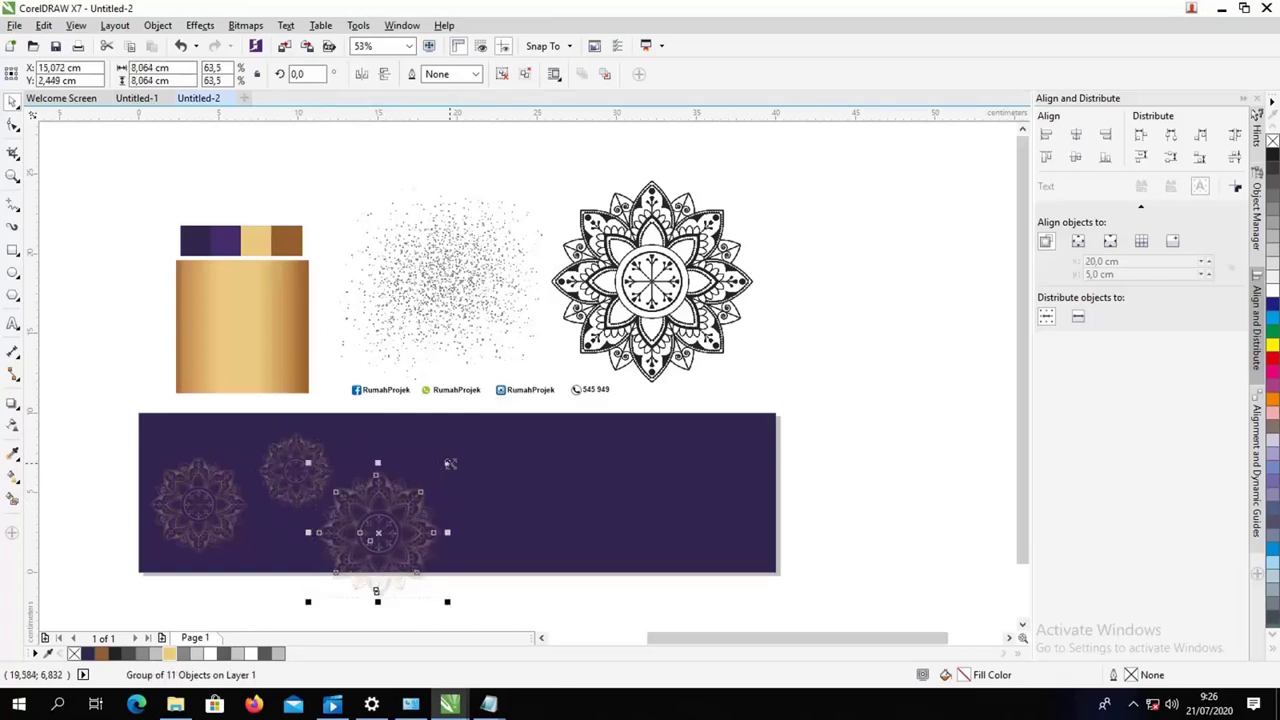
Step: PowerClip all three gold mandalas inside the dark purple banner rectangle
left_click(285, 483, "shift")
left_click(205, 503, "shift")
right_click(205, 500)
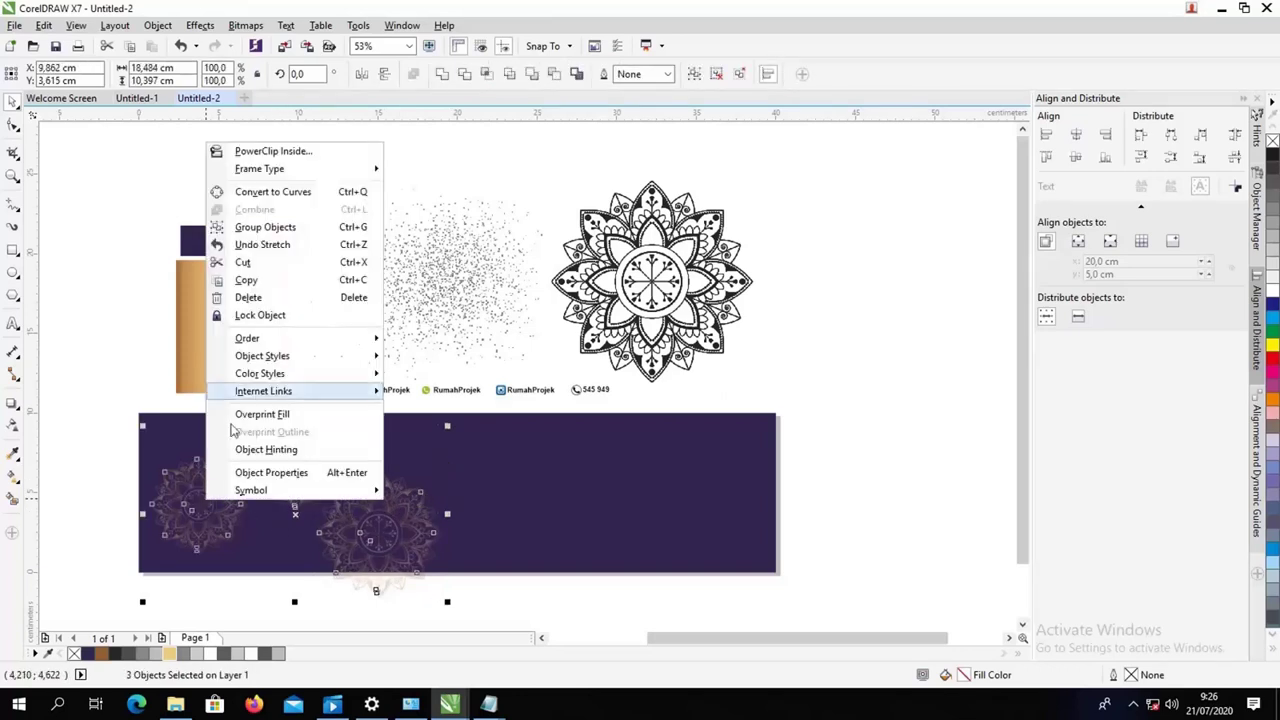
left_click(303, 152)
left_click(495, 490)
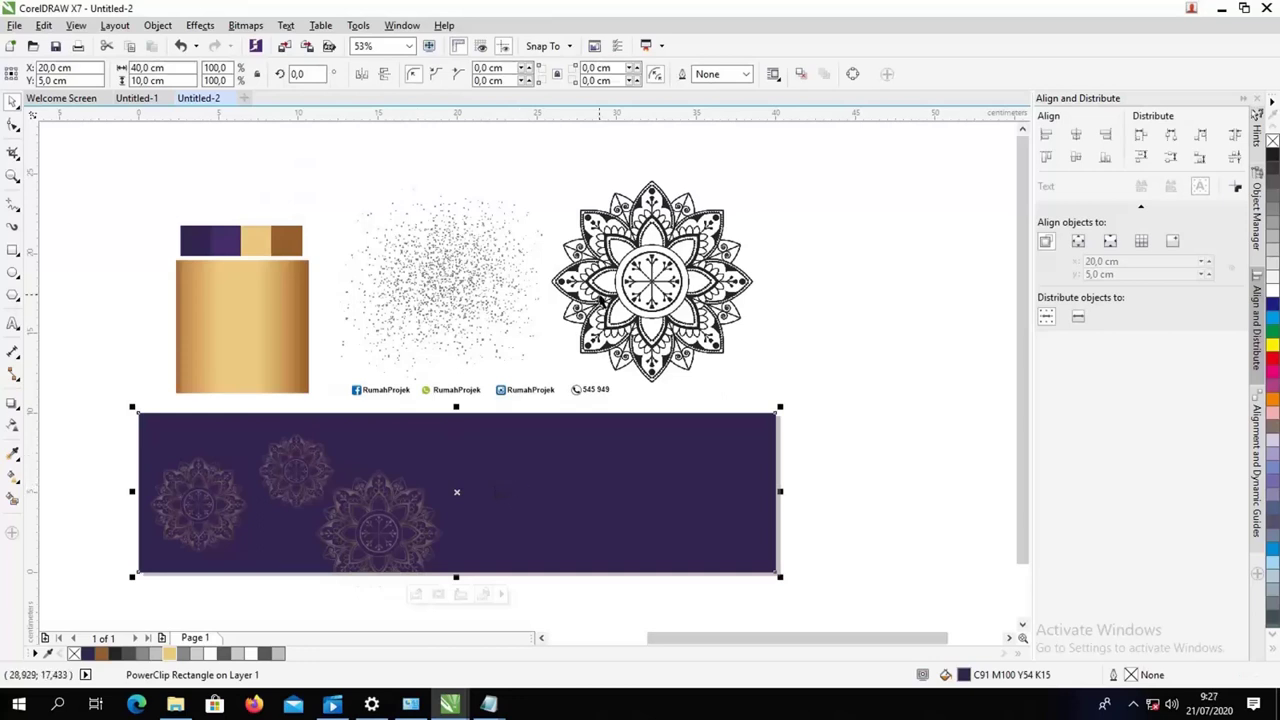
Step: Trace the black mandala bitmap with a High Quality Image outline trace, allowing the bitmap to be reduced
left_click(603, 300)
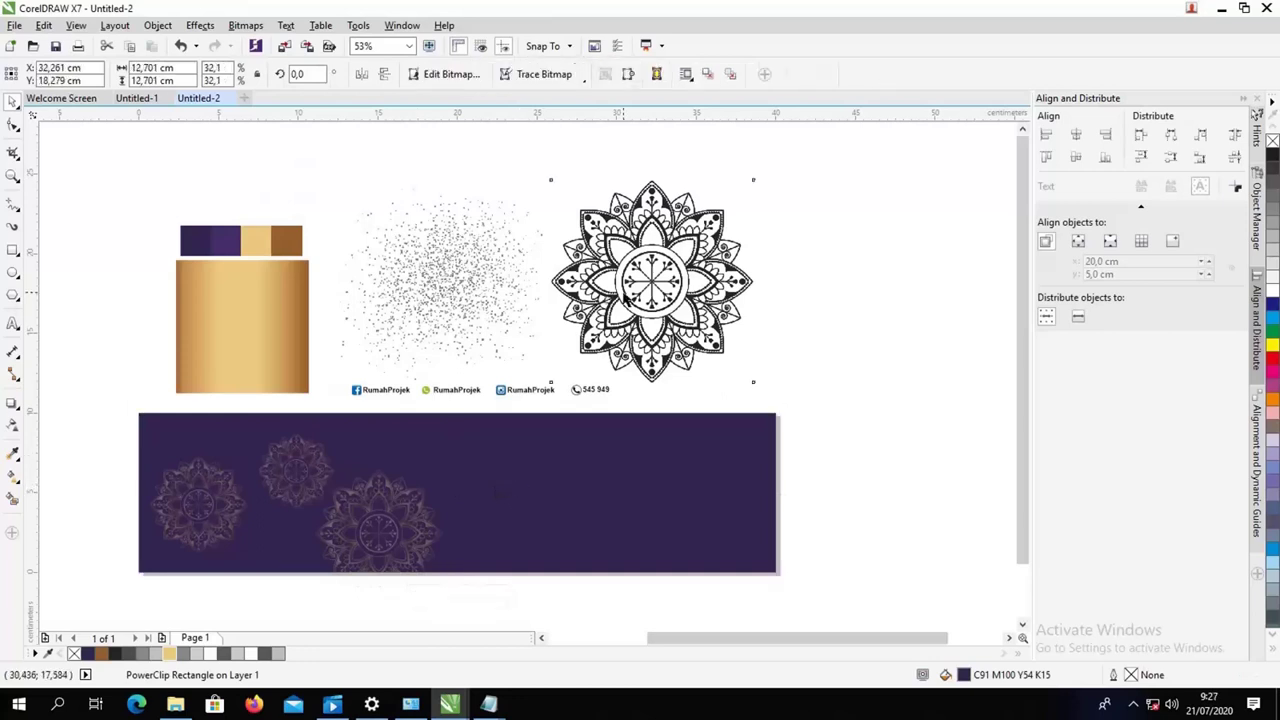
left_click(581, 83)
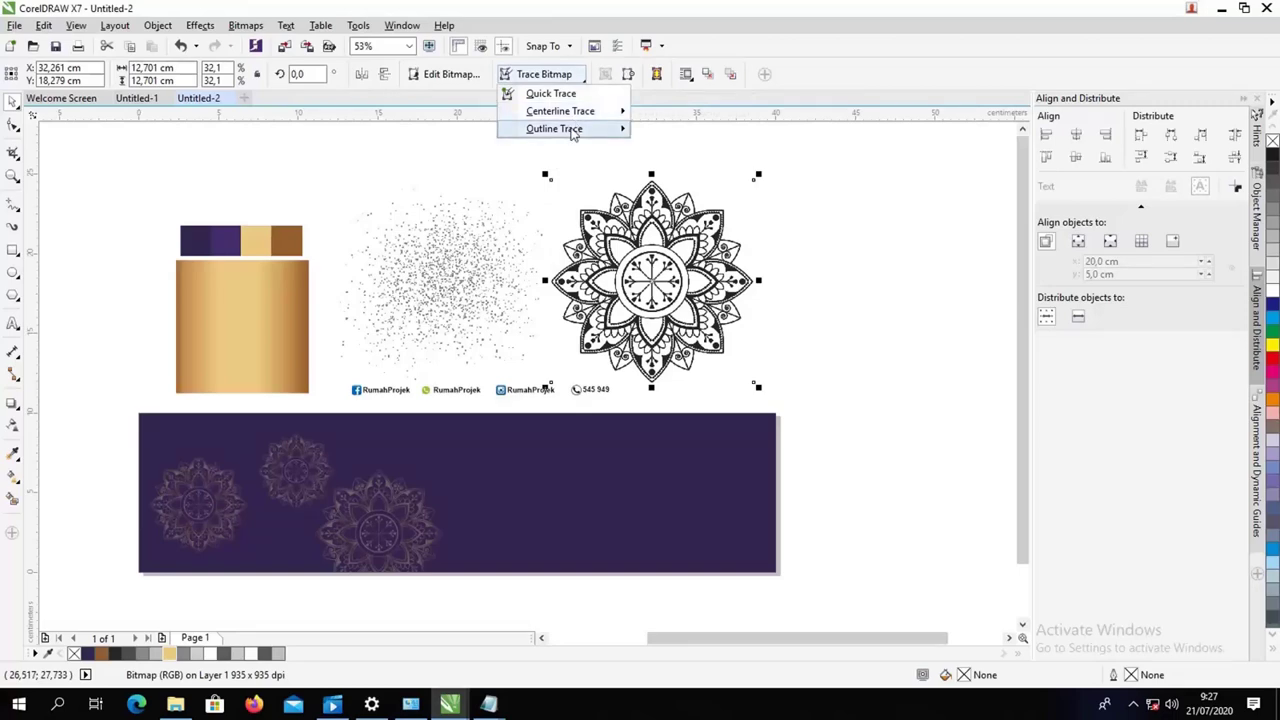
mouse_move(585, 130)
left_click(657, 217)
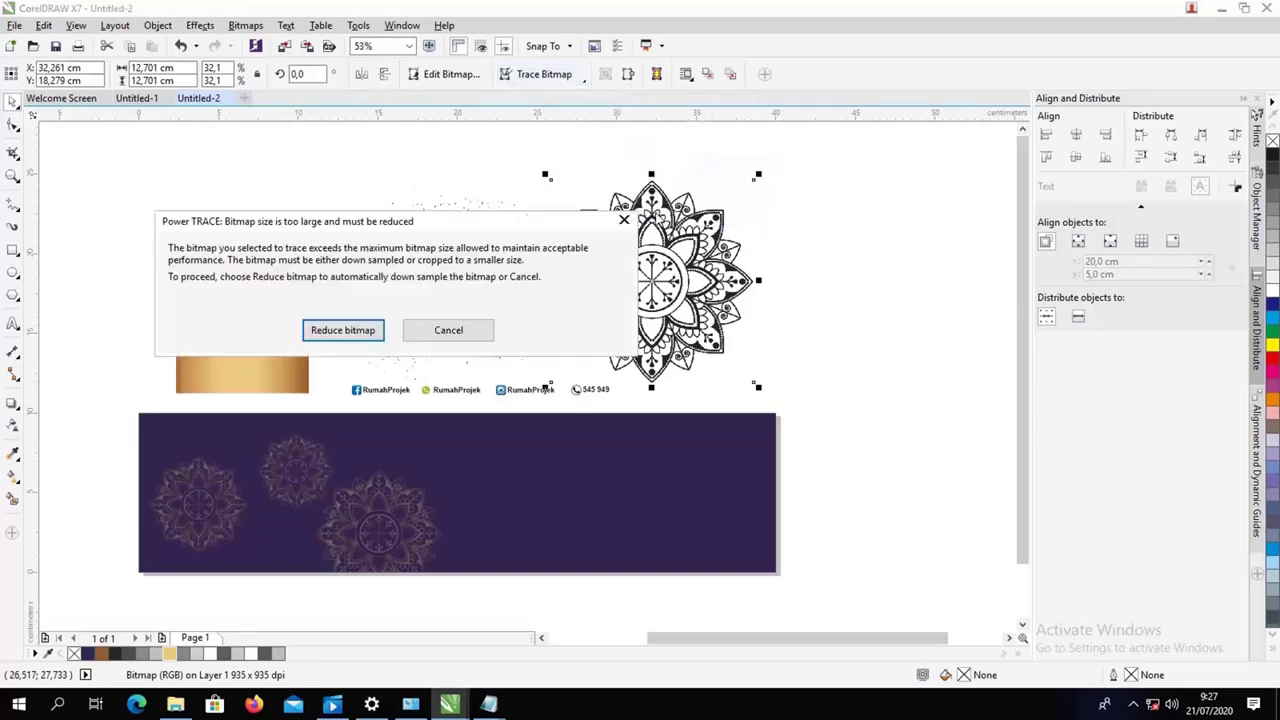
left_click(368, 335)
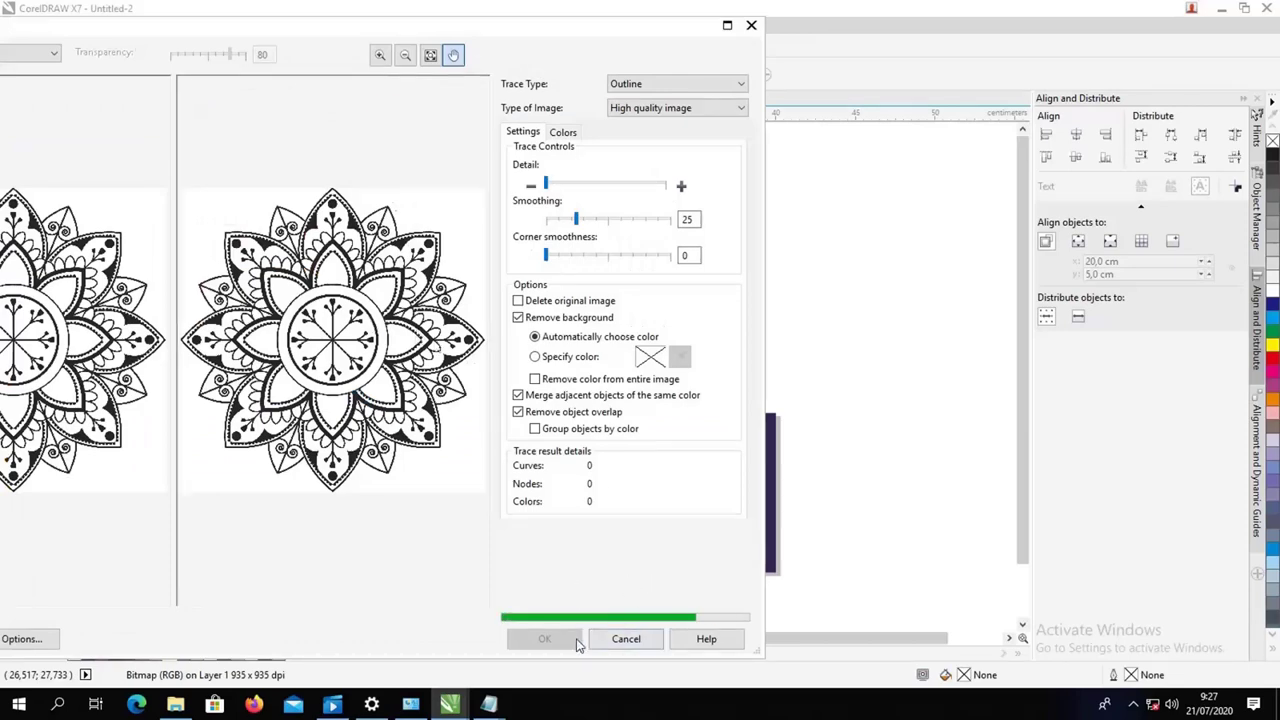
left_click(544, 638)
Step: Separate the traced mandala from its source bitmap, delete the bitmap and move the vector mandala back towards the freed space
left_click_drag(683, 303, 891, 303)
left_click(676, 313)
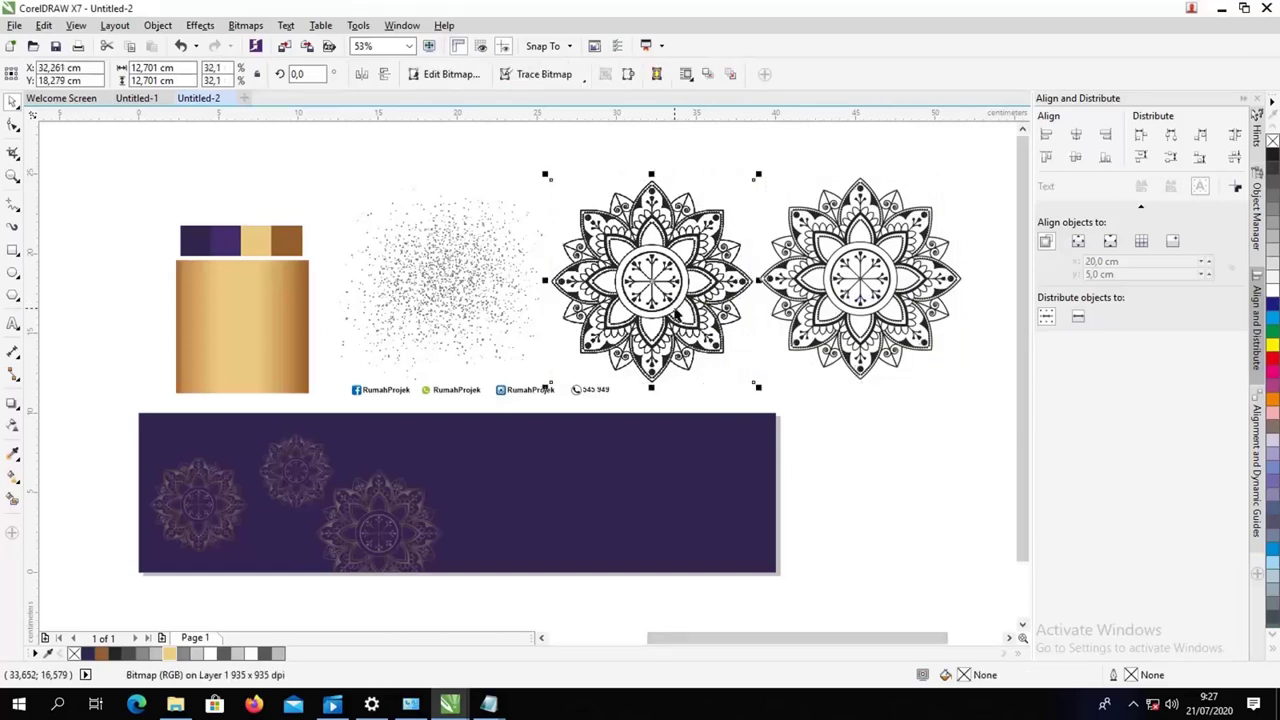
key("Delete")
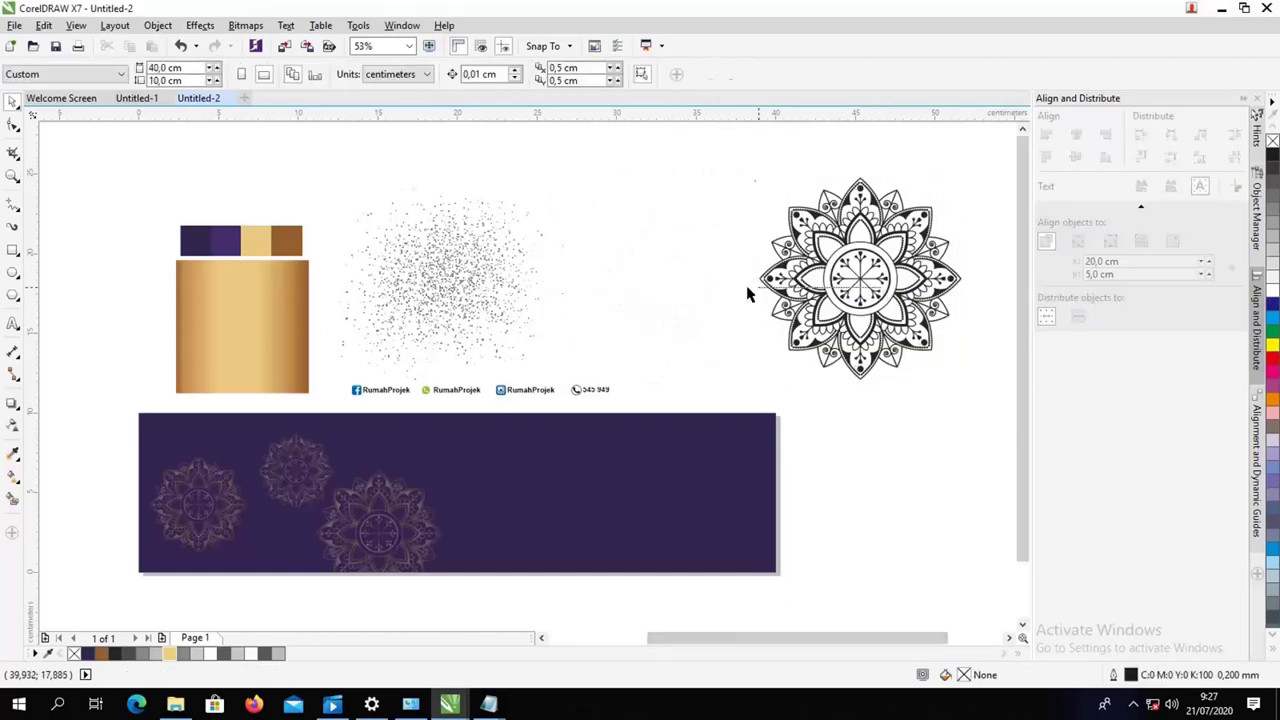
left_click_drag(831, 290, 684, 287)
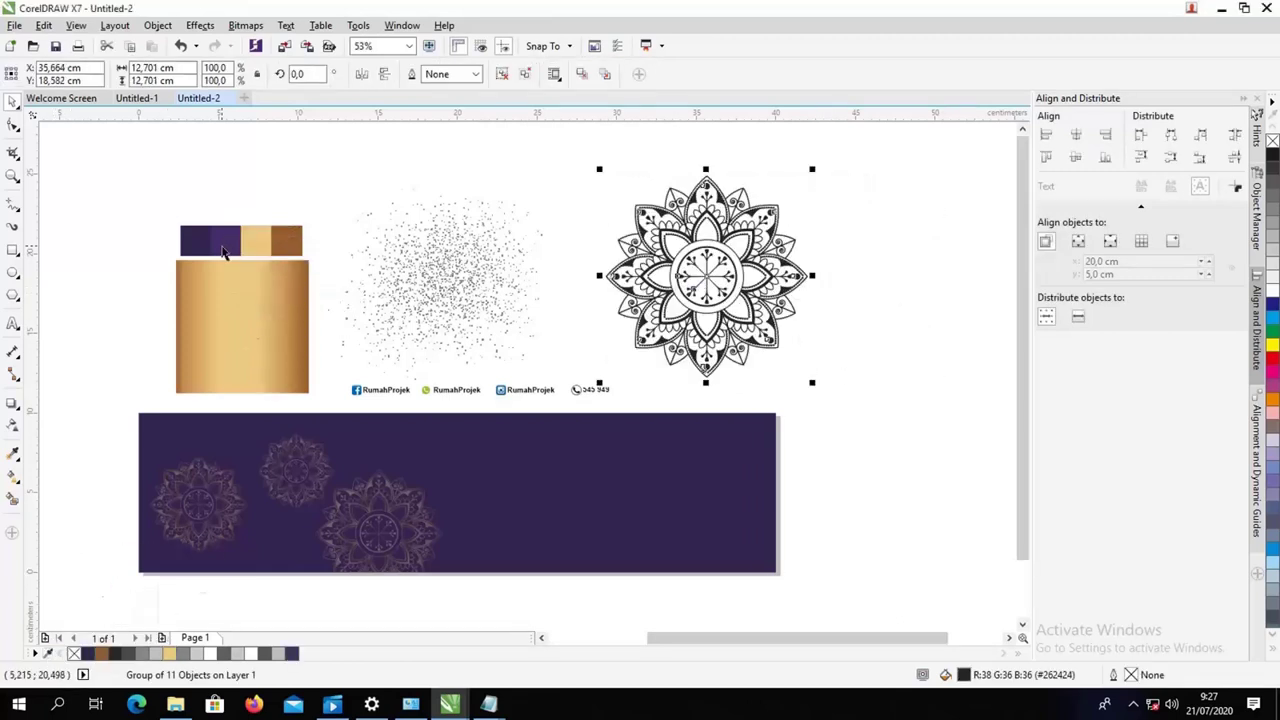
Step: Fill the traced mandala with purple C85 M95 Y36 K3 and place it over the right half of the banner, slightly taller than the banner
left_click(292, 654)
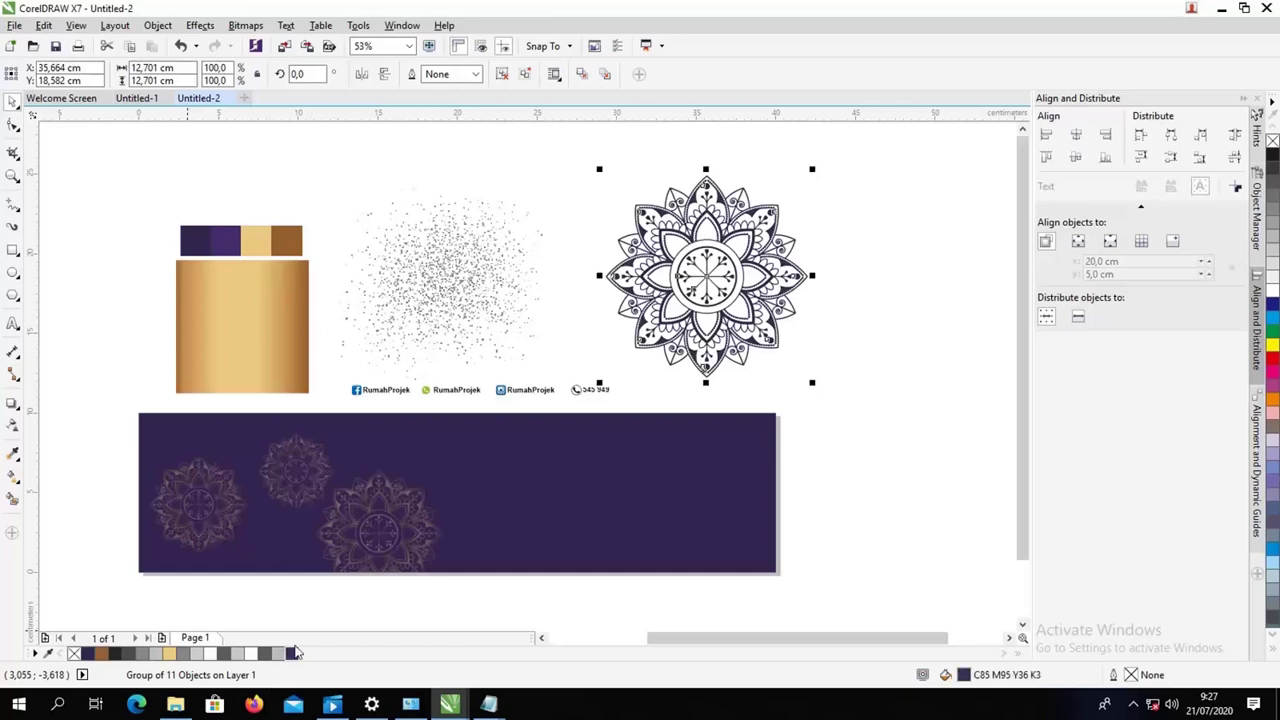
left_click(920, 354)
left_click_drag(757, 304, 650, 516)
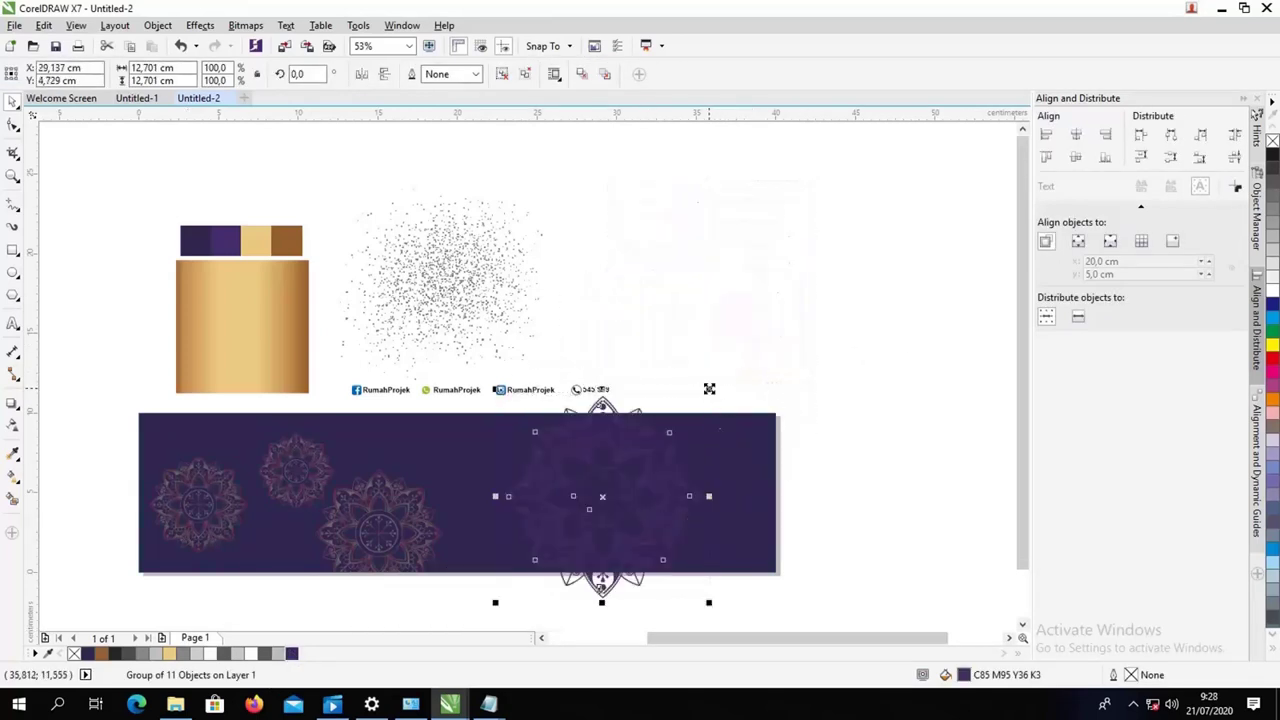
mouse_move(709, 389)
left_mouse_down()
mouse_move(722, 377)
mouse_move(707, 390)
left_mouse_up()
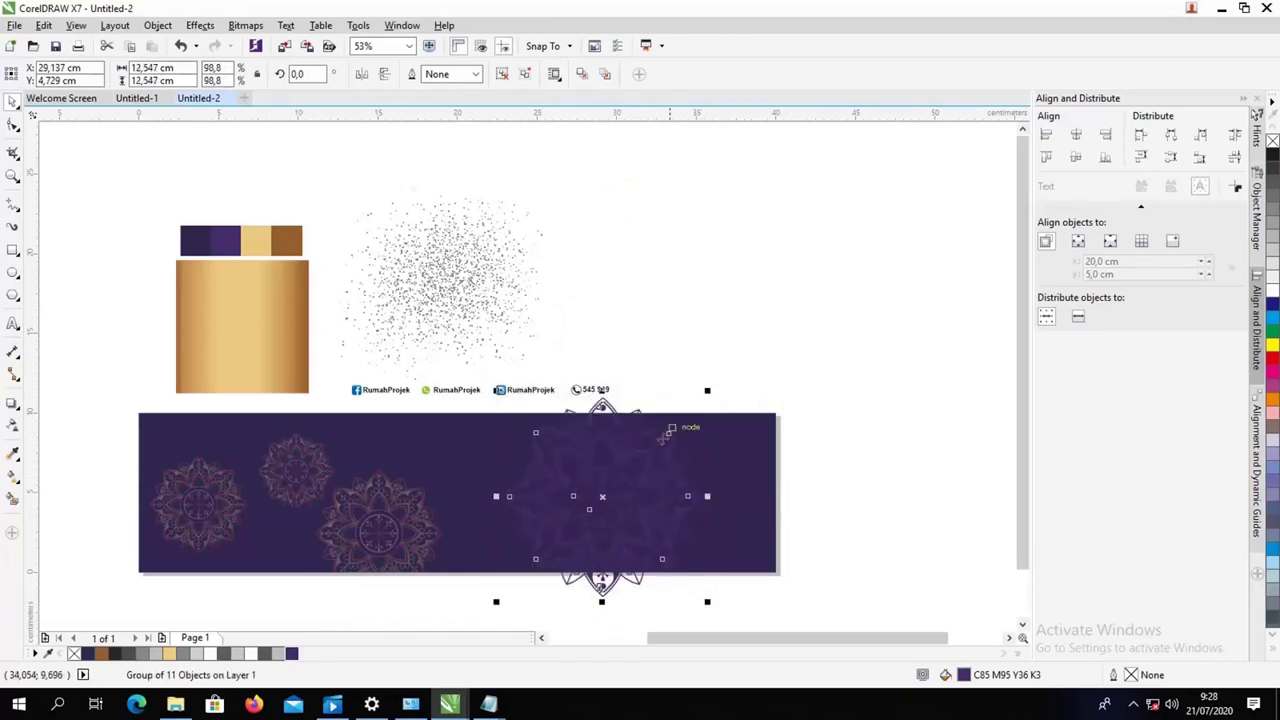
left_click_drag(640, 468, 627, 470)
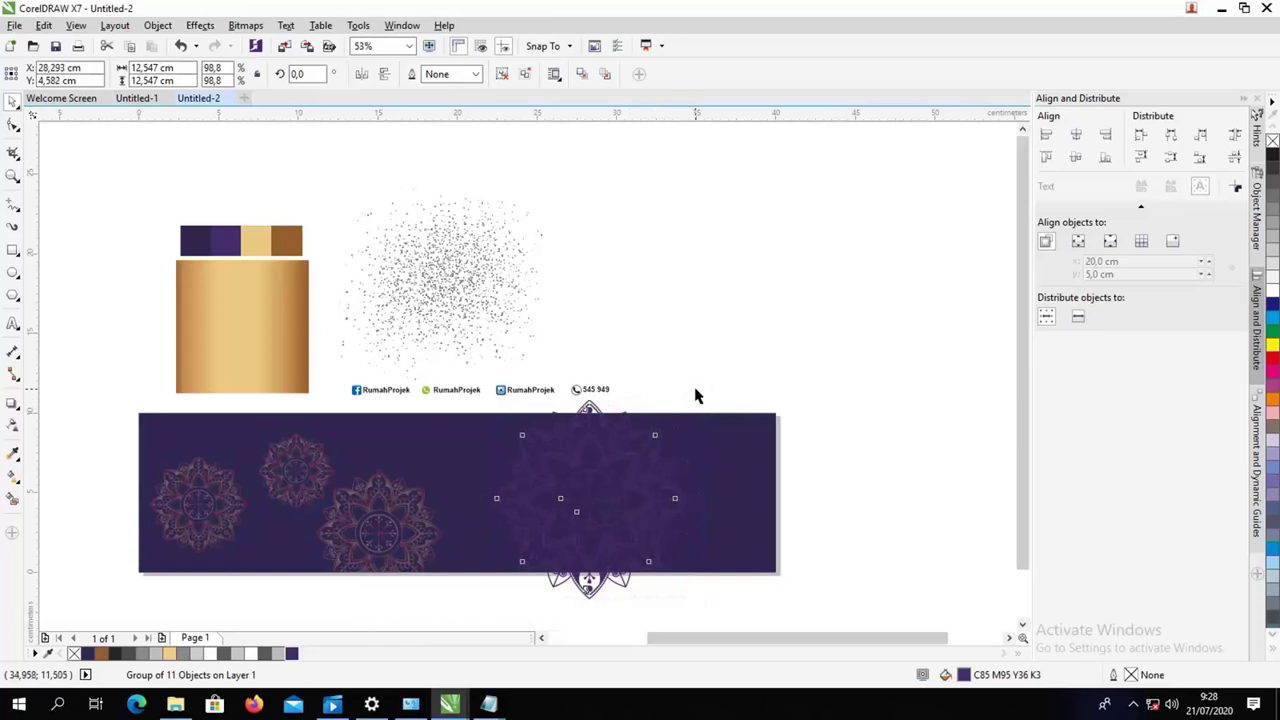
left_click_drag(695, 391, 701, 385)
Step: PowerClip the large purple mandala inside the banner rectangle
right_click(638, 476)
left_click(706, 87)
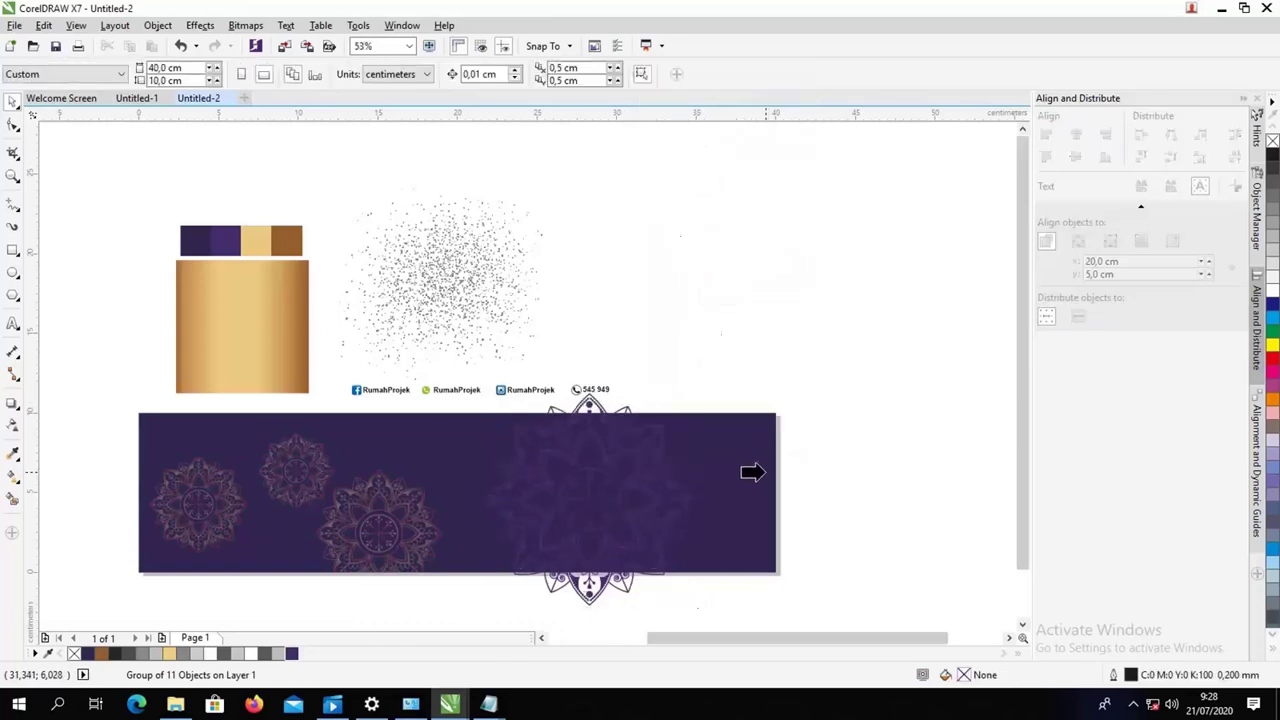
left_click(762, 472)
Step: Trace the scattered dots bitmap with a High Quality Image outline trace, accepting the bitmap reduction
left_click(484, 320)
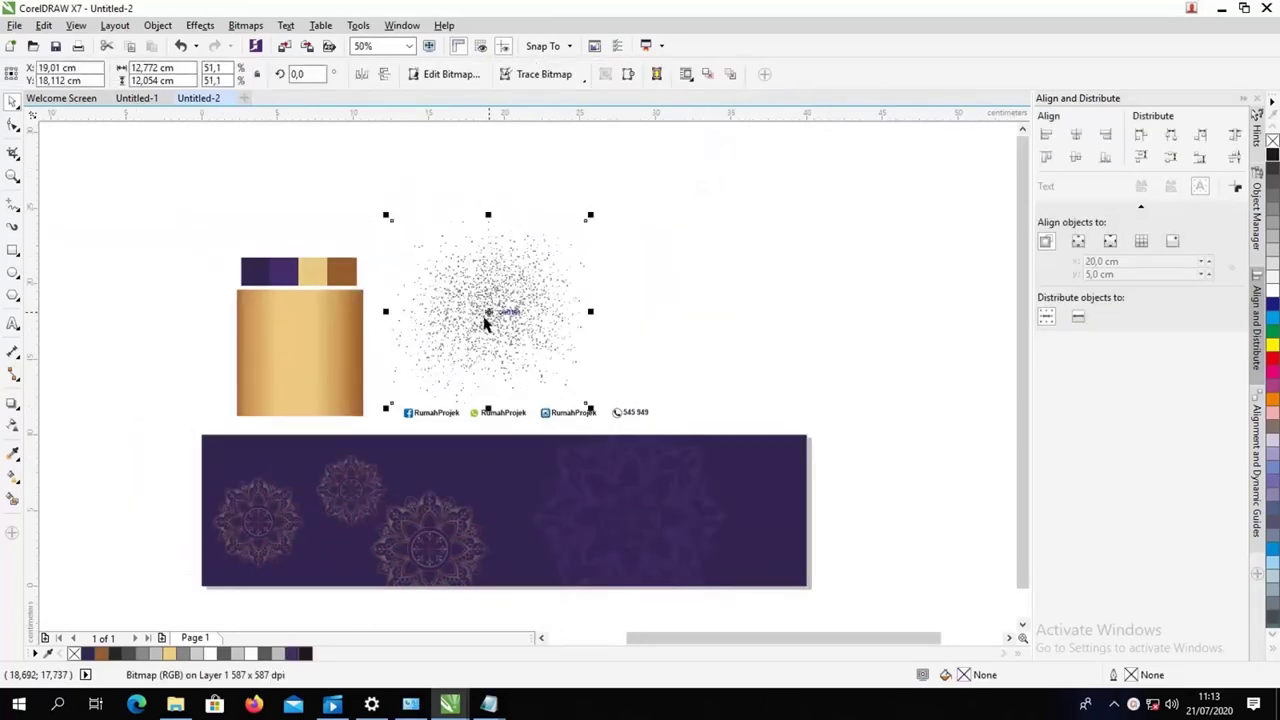
left_click(585, 79)
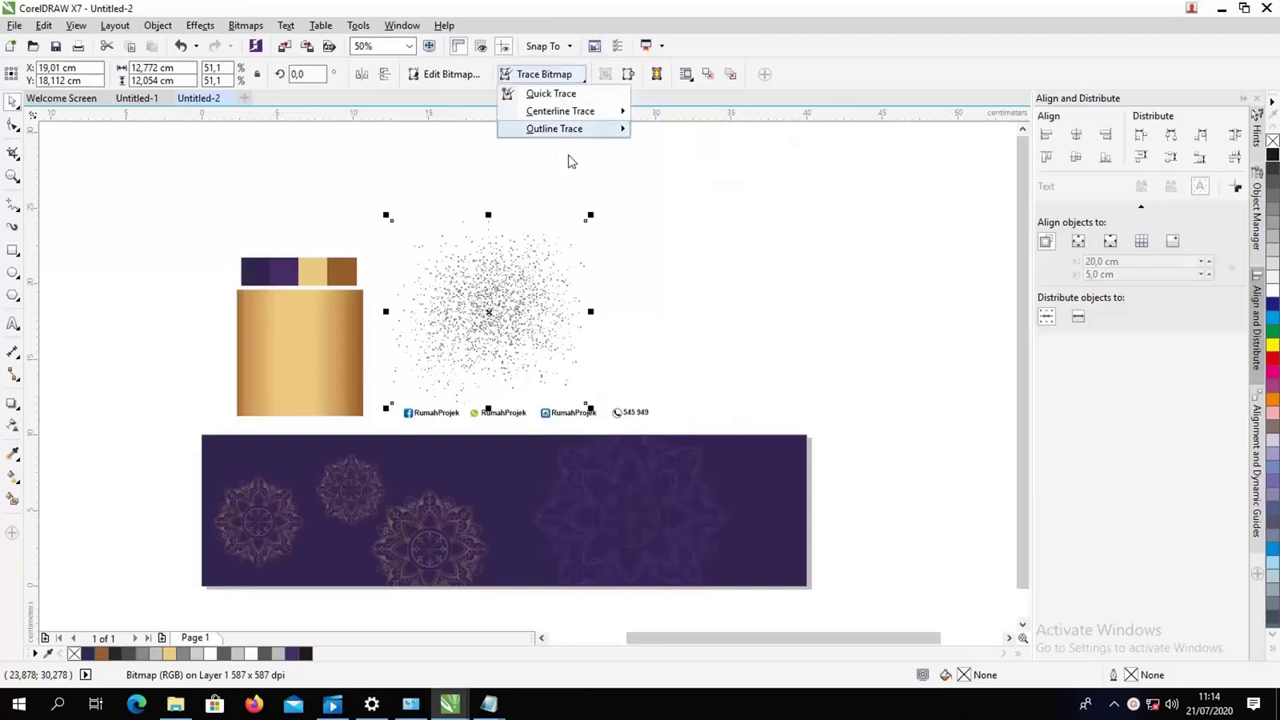
mouse_move(570, 137)
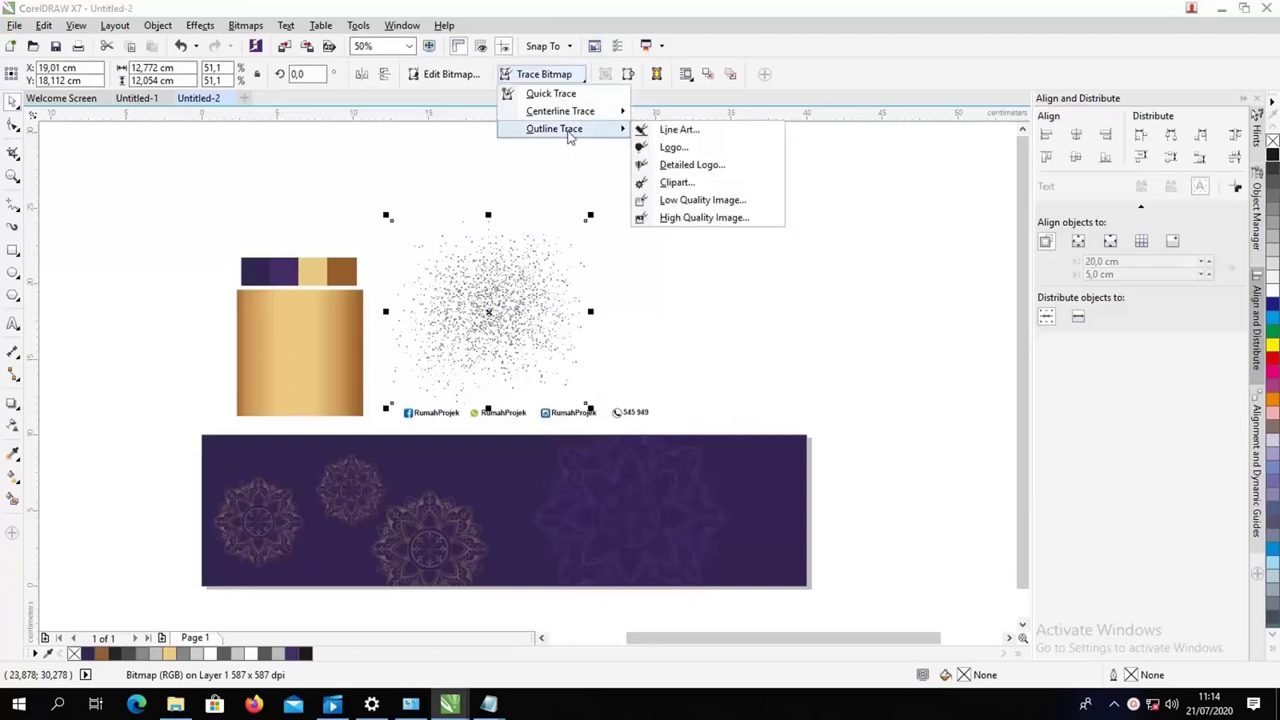
left_click(673, 218)
left_click(365, 331)
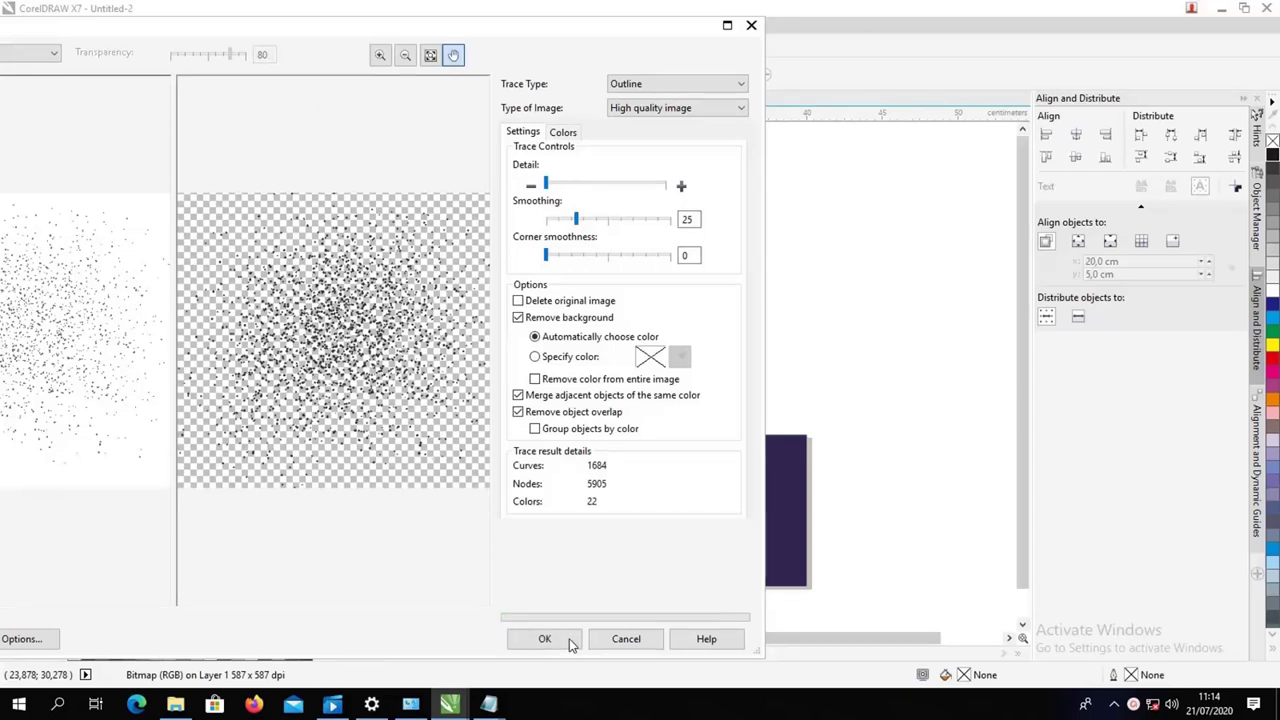
left_click(545, 639)
Step: Separate the traced dots from their source bitmap, delete the bitmap and move the vector dots back into its place
left_click_drag(500, 314, 782, 307)
left_click(520, 320)
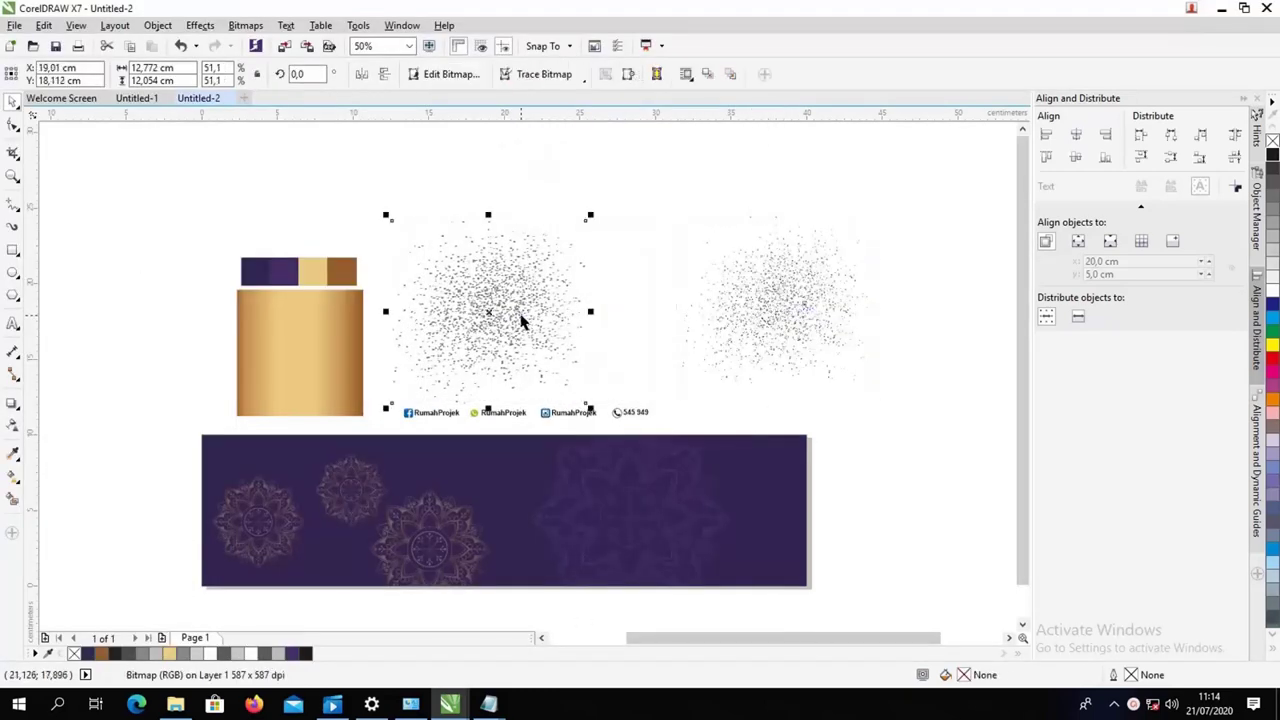
key("Delete")
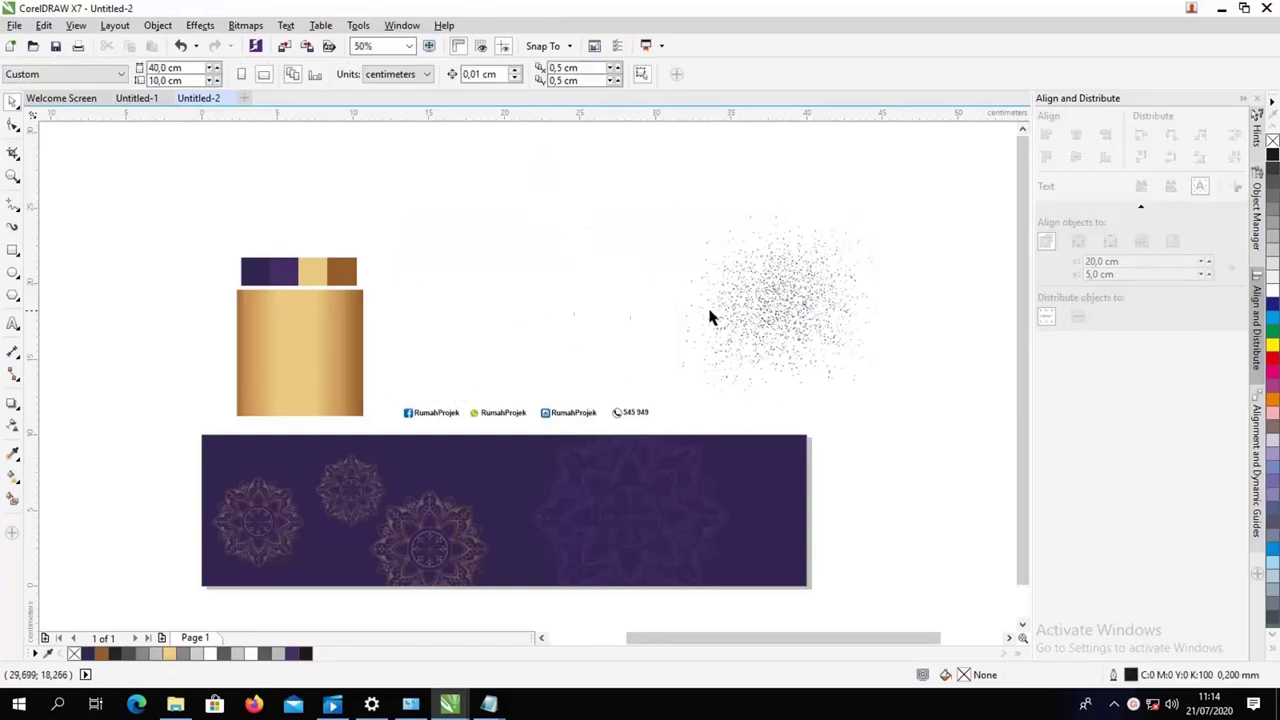
left_click_drag(708, 308, 500, 306)
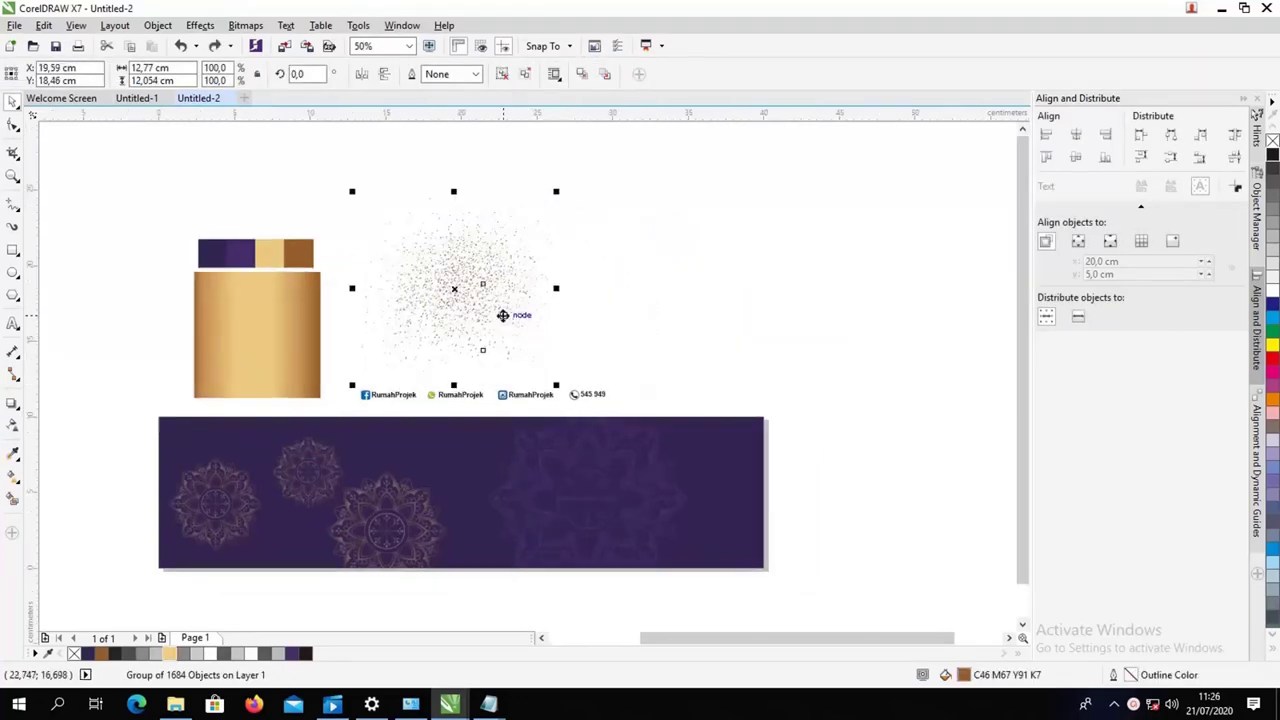
Step: Move the brown dots over the purple mandala on the banner and enlarge them to about 18.6 cm wide
left_click_drag(503, 315, 626, 519)
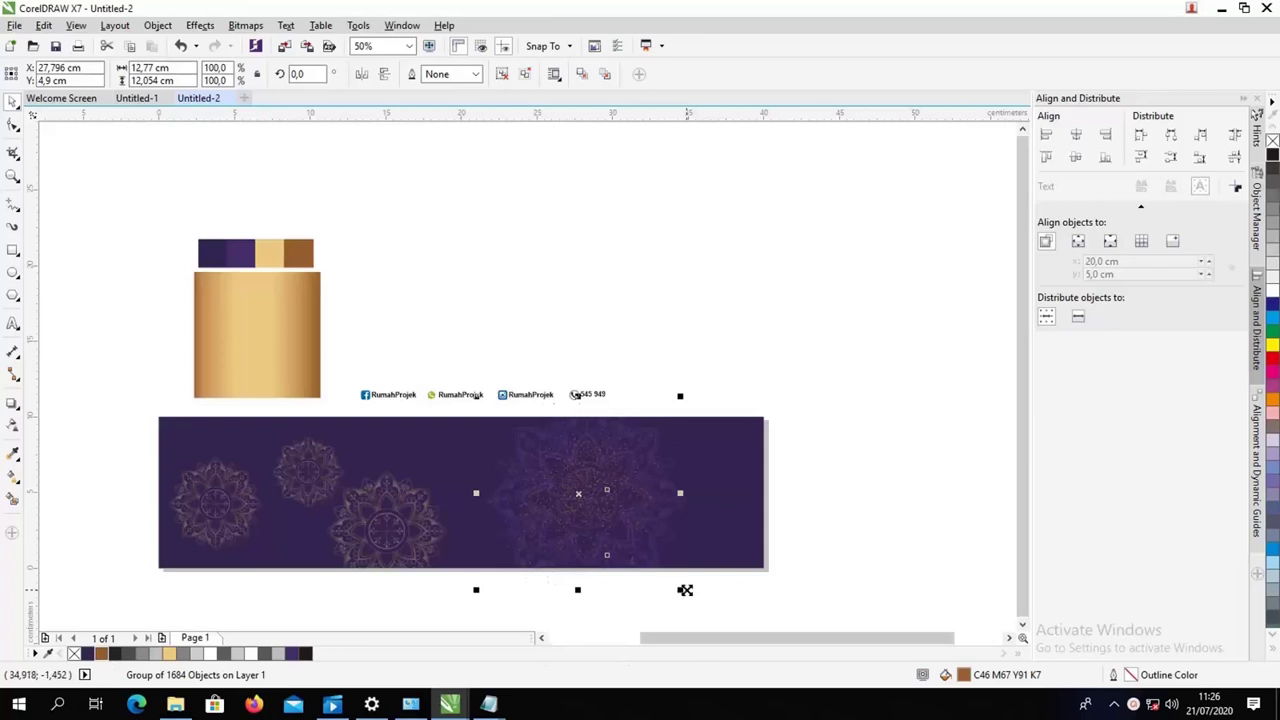
left_click_drag(680, 589, 749, 579)
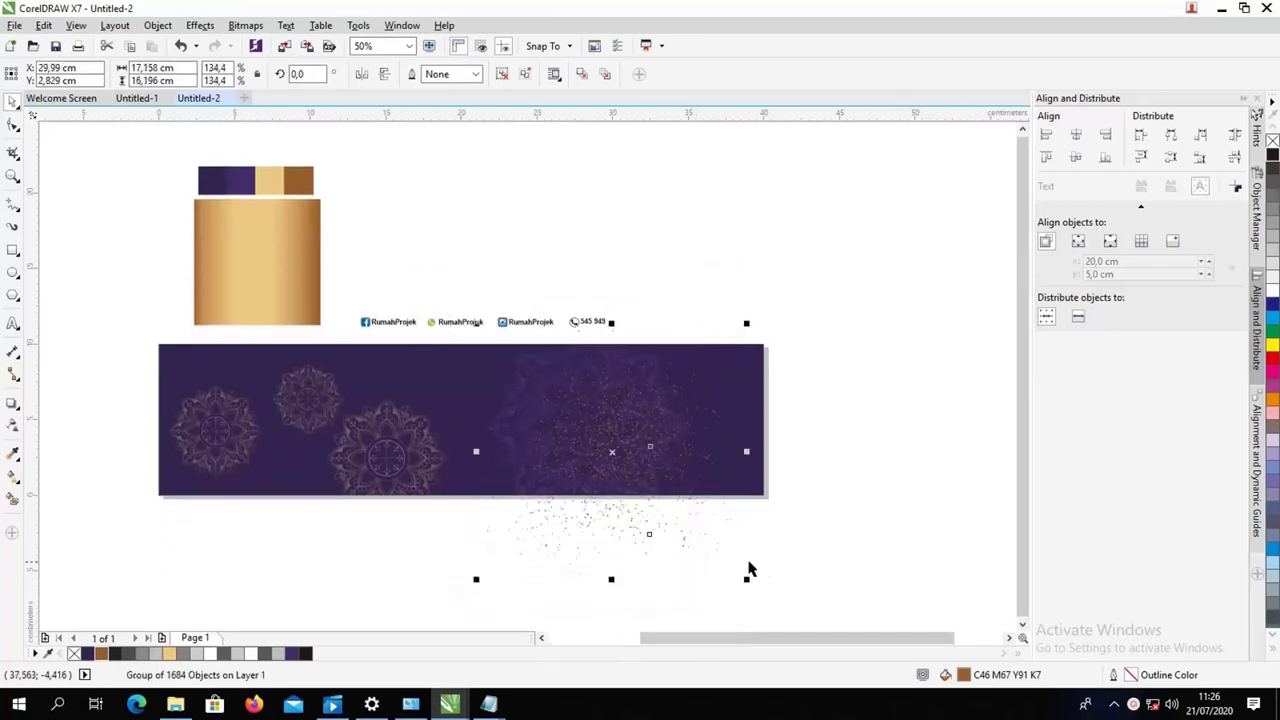
left_click_drag(666, 479, 643, 448)
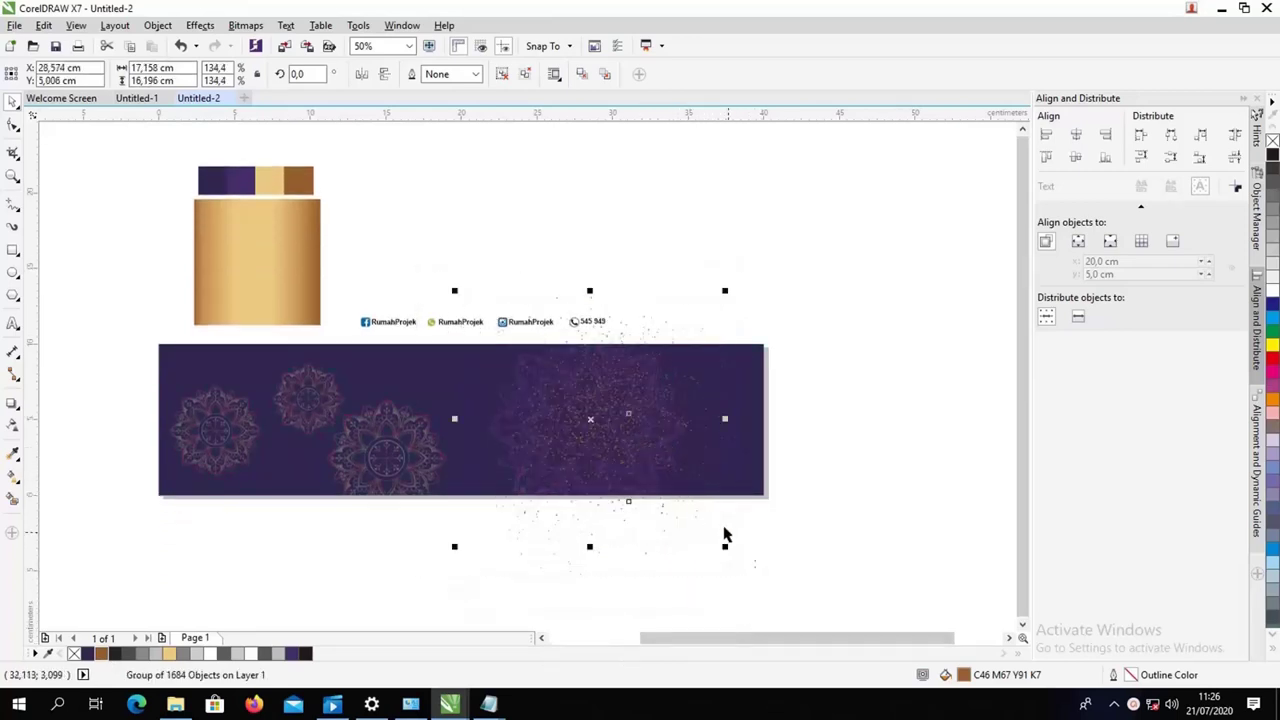
mouse_move(726, 556)
left_mouse_down()
mouse_move(734, 546)
mouse_move(736, 557)
left_mouse_up()
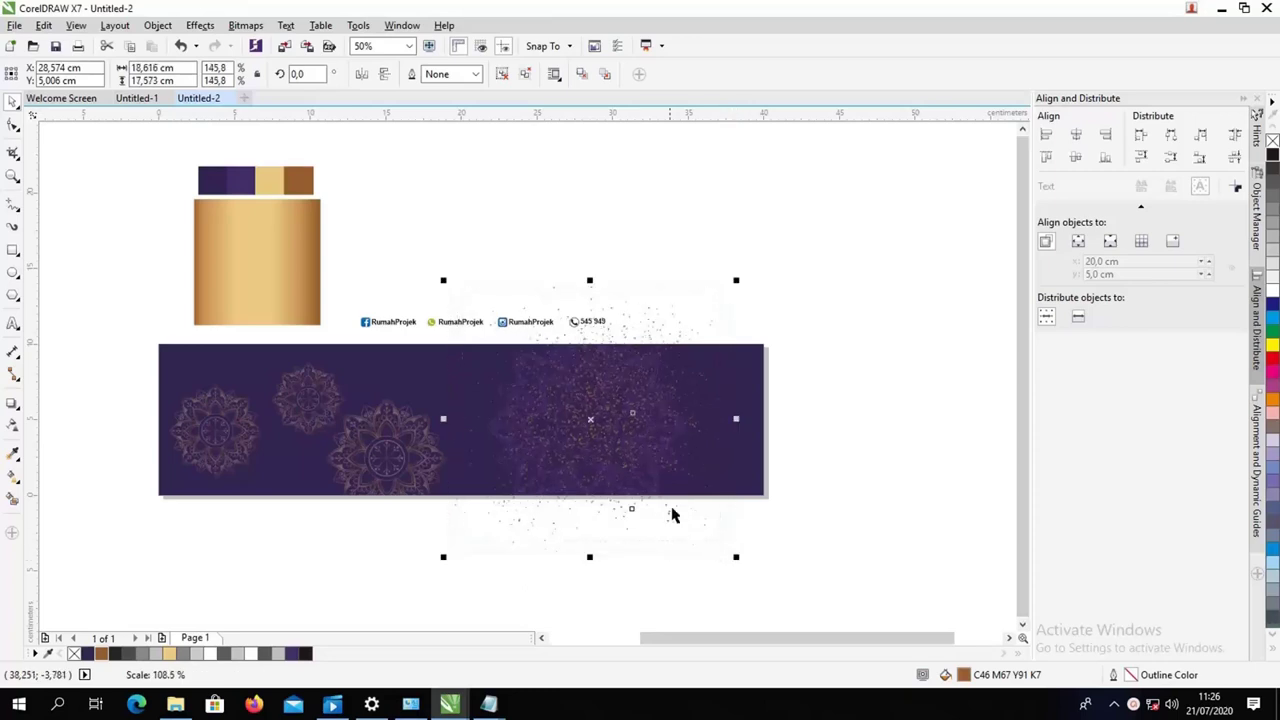
Step: PowerClip the brown dots inside the banner rectangle and deselect everything
right_click(550, 125)
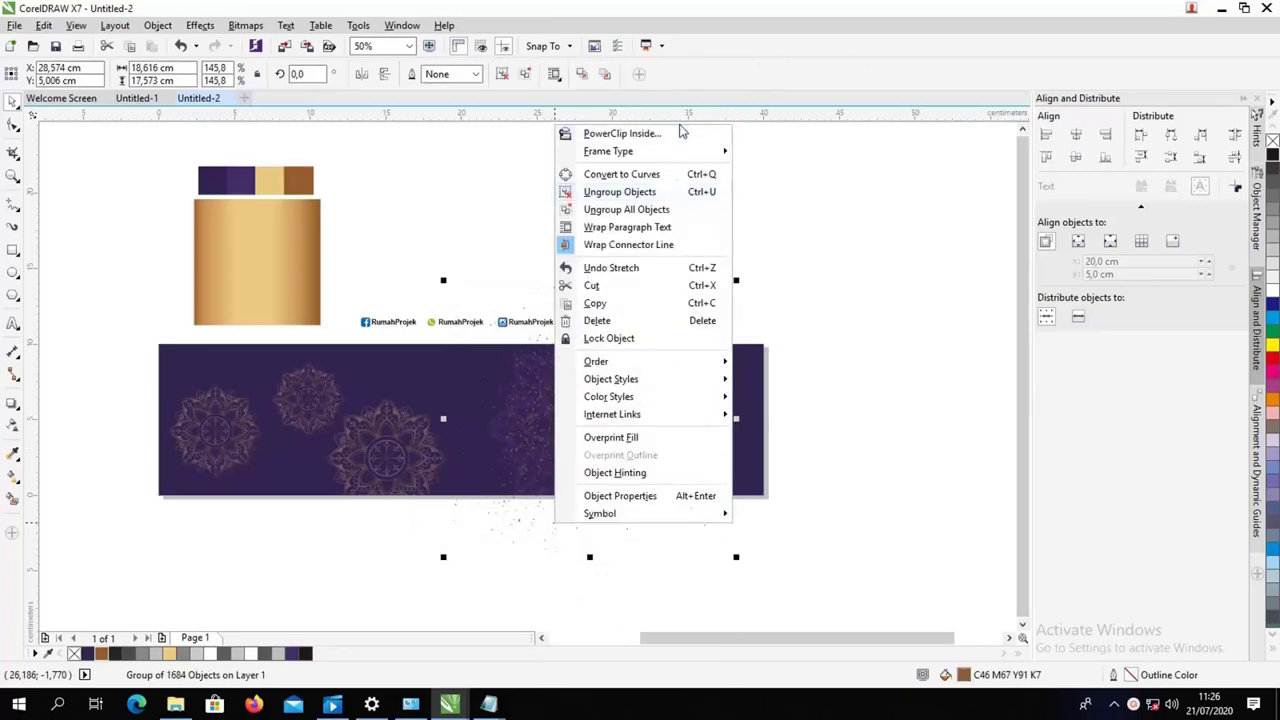
left_click(680, 131)
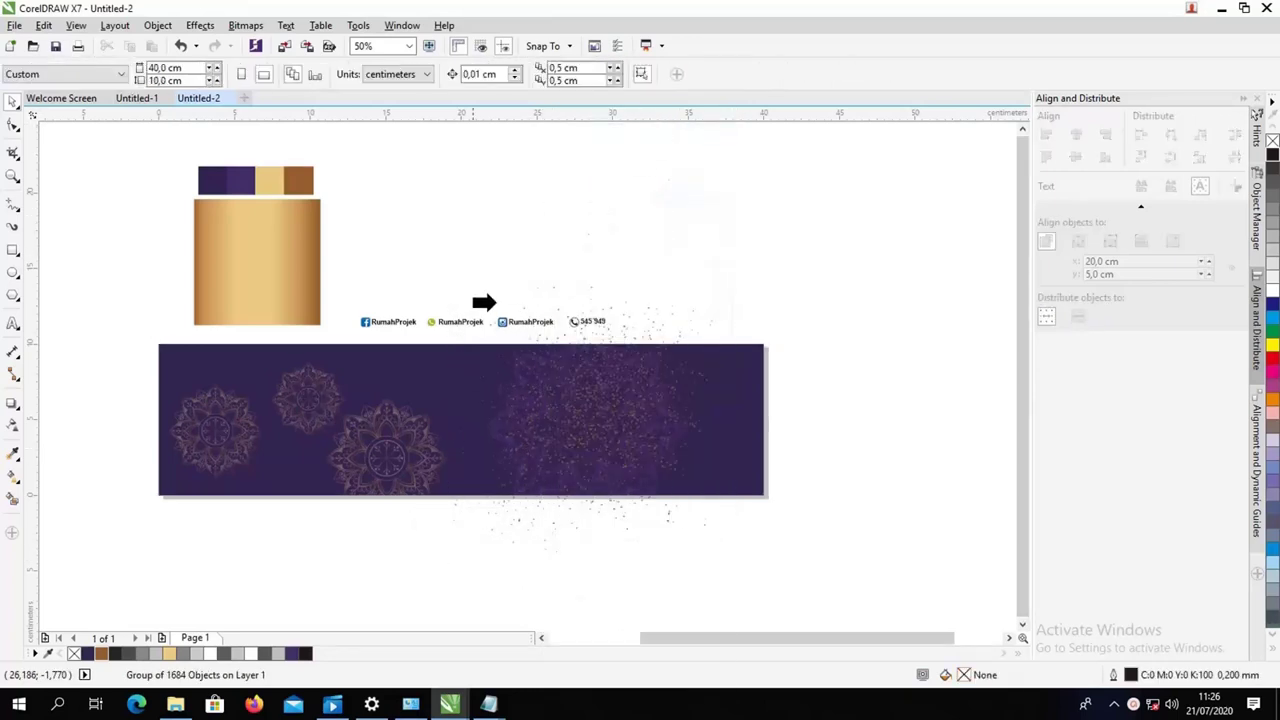
left_click(405, 376)
left_click(573, 270)
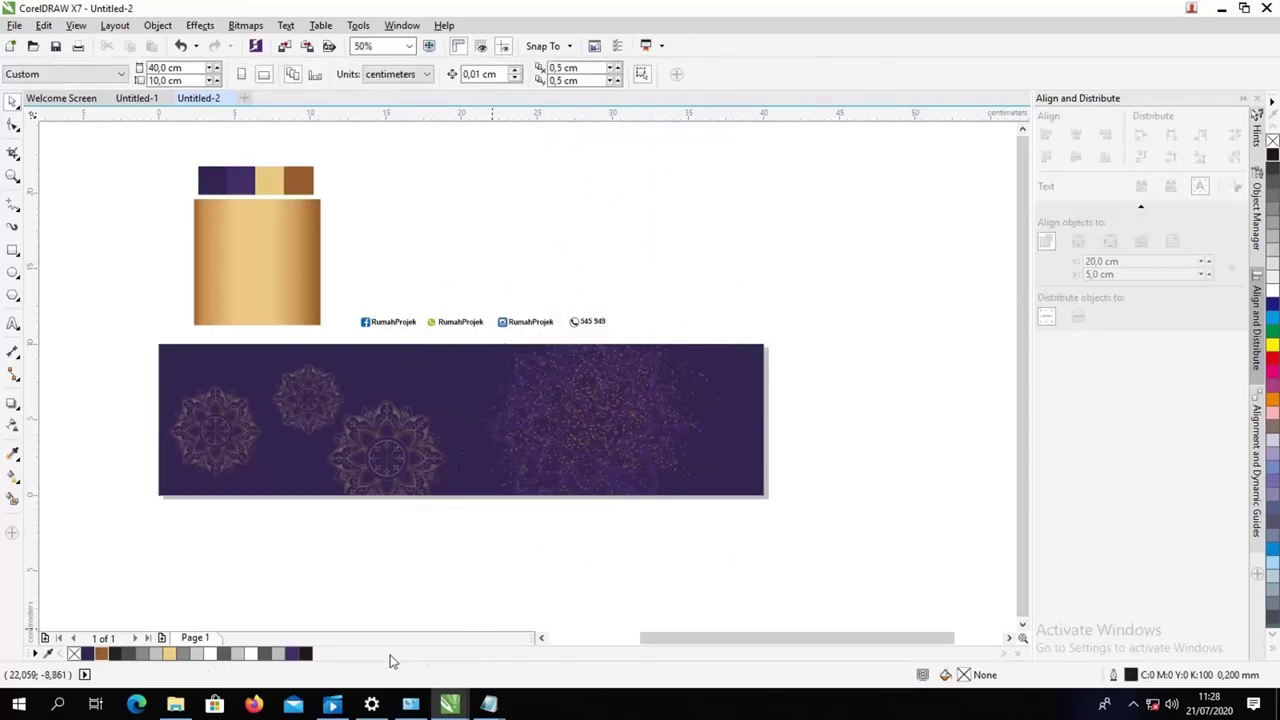
Step: Import the 01_Pattern image from the 03_Banner Idul Fitri folder in File Explorer and place it above the banner's right half, about 9.9 cm wide
left_click(175, 704)
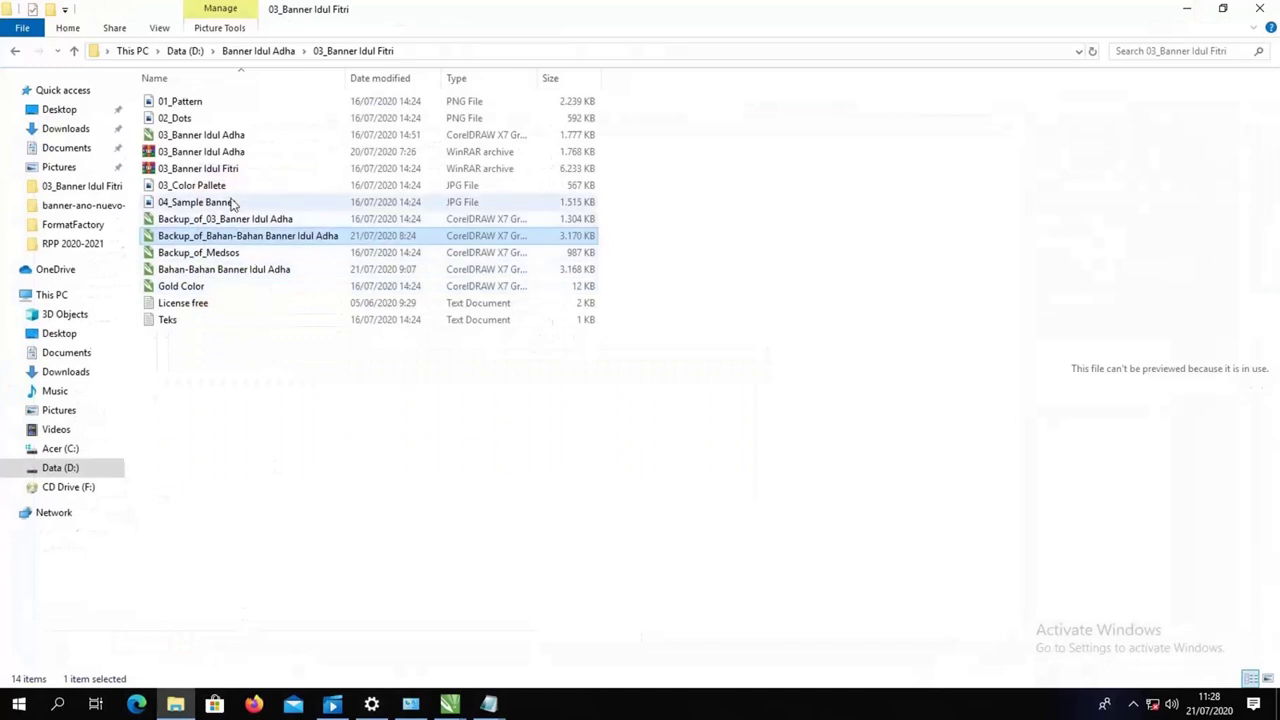
left_click_drag(202, 104, 490, 515)
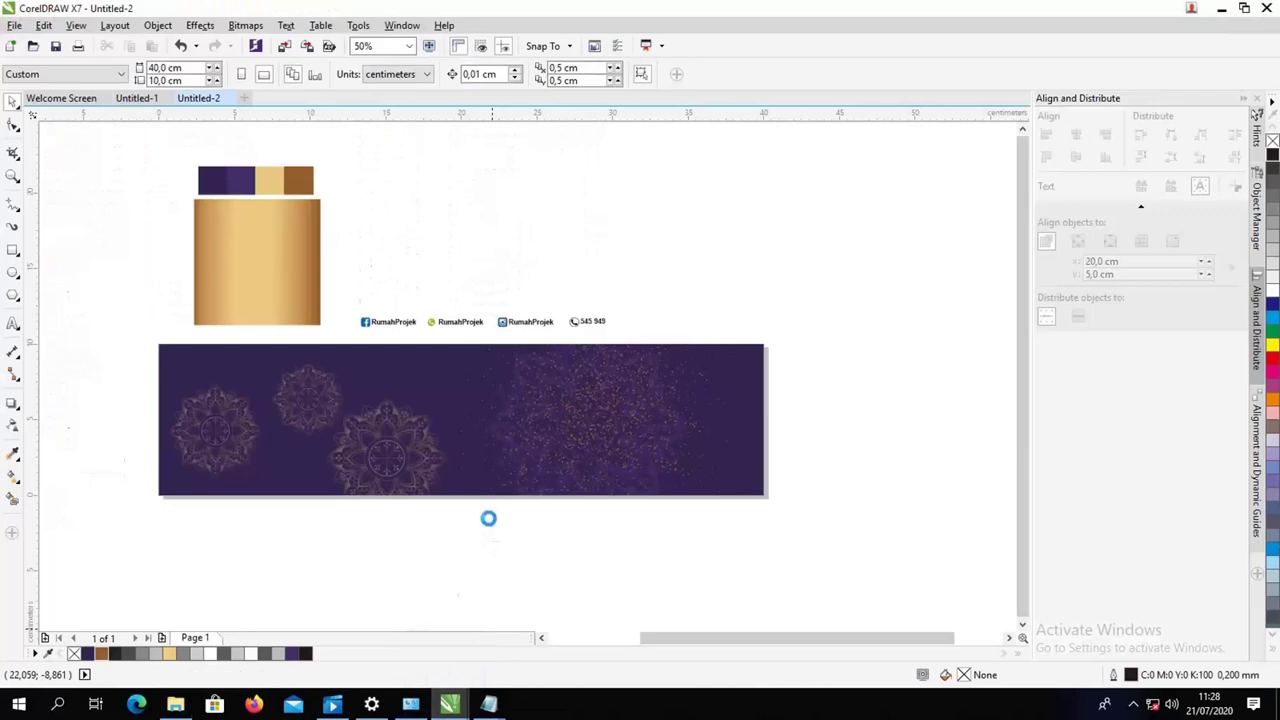
left_click_drag(792, 204, 589, 405)
left_click_drag(484, 504, 701, 173)
Step: Trace the black mandala bitmap into vectors with the High Quality Image outline trace, keeping the original image
left_click(540, 74)
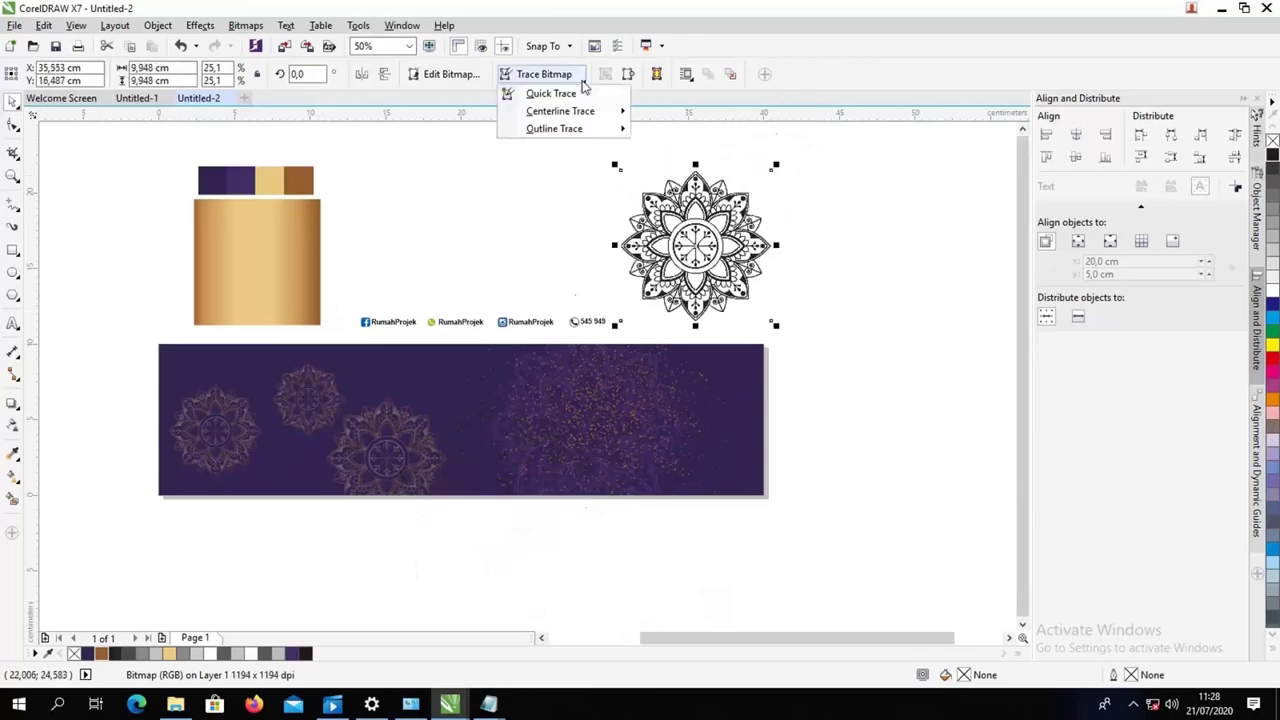
mouse_move(575, 130)
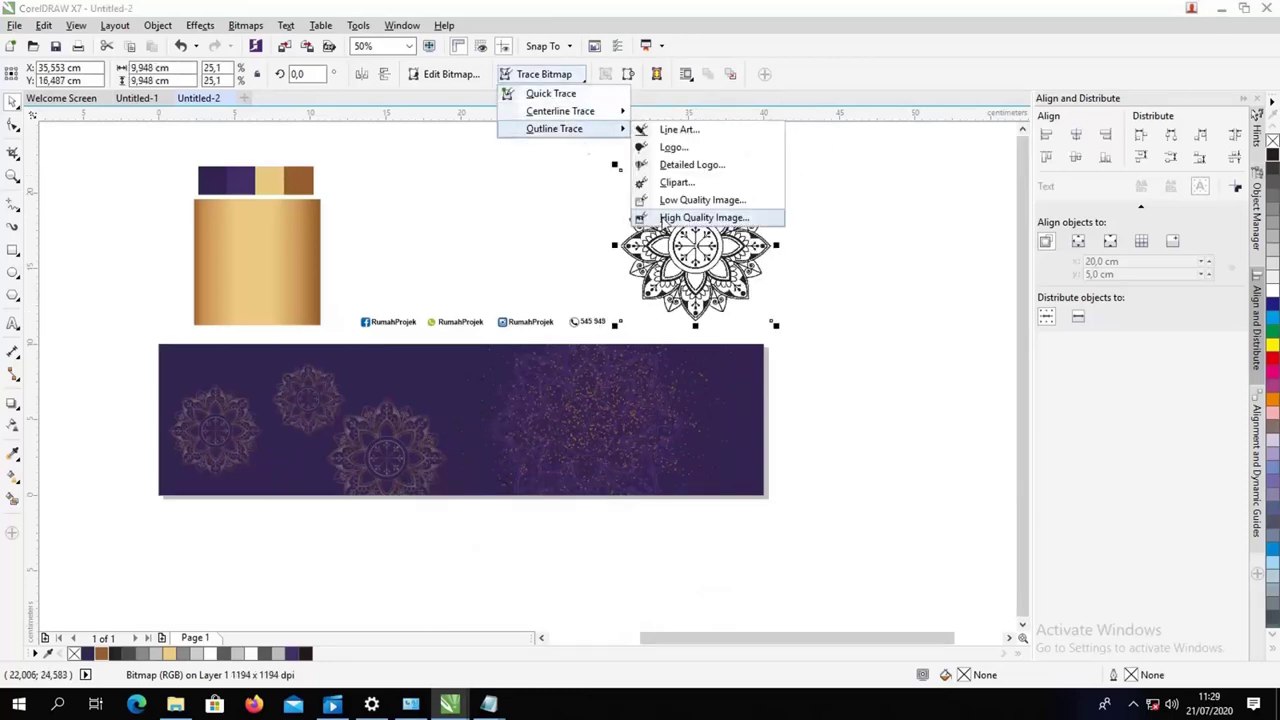
left_click(690, 217)
left_click(372, 333)
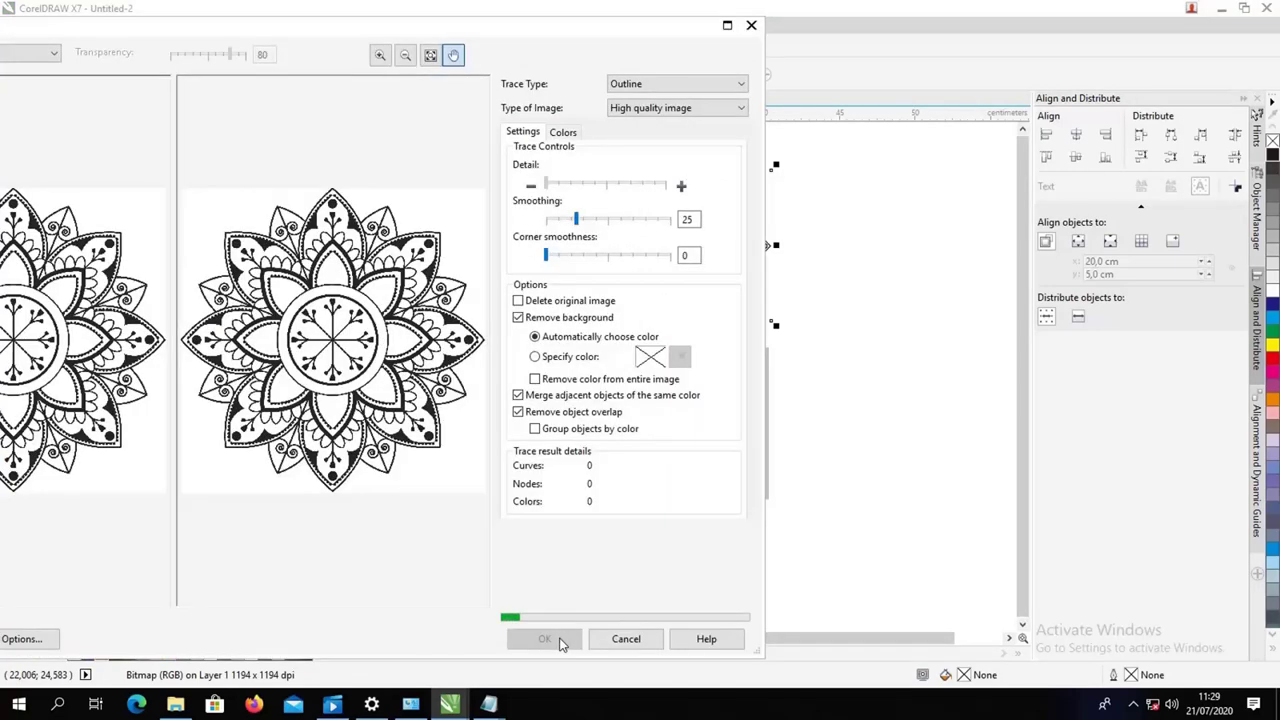
left_click(558, 640)
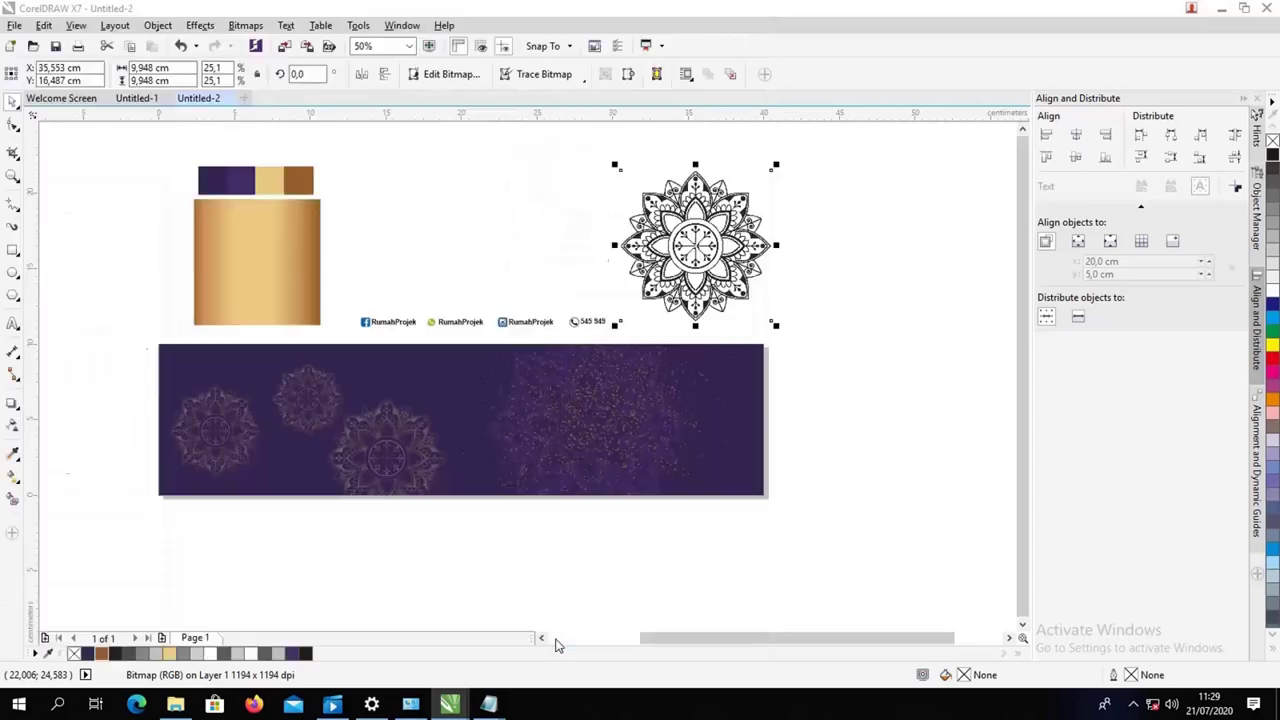
Step: Separate the traced mandala from its source bitmap and delete the bitmap
mouse_move(757, 271)
left_mouse_down()
mouse_move(857, 280)
mouse_move(707, 256)
left_mouse_up()
left_click(700, 268)
key("Delete")
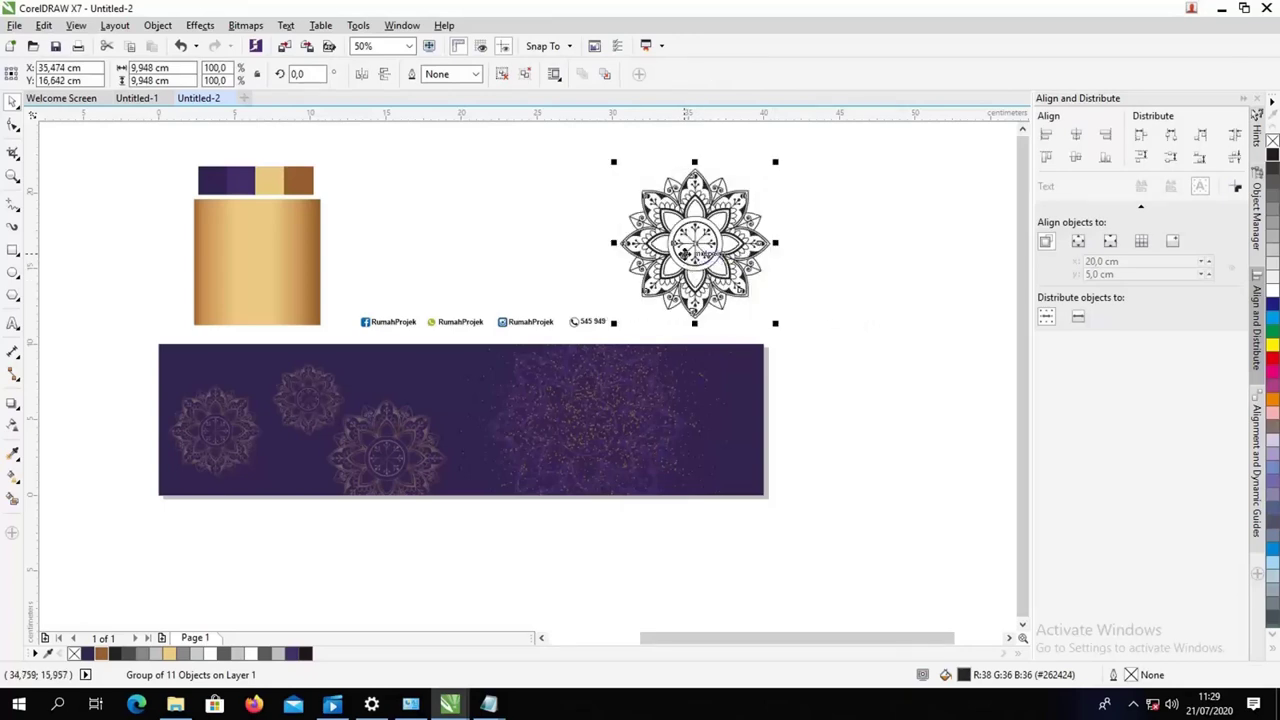
Step: Give the mandala a horizontal linear fountain fill with three intermediate colour stops, the middle one brown and the 74% one gold
key("g")
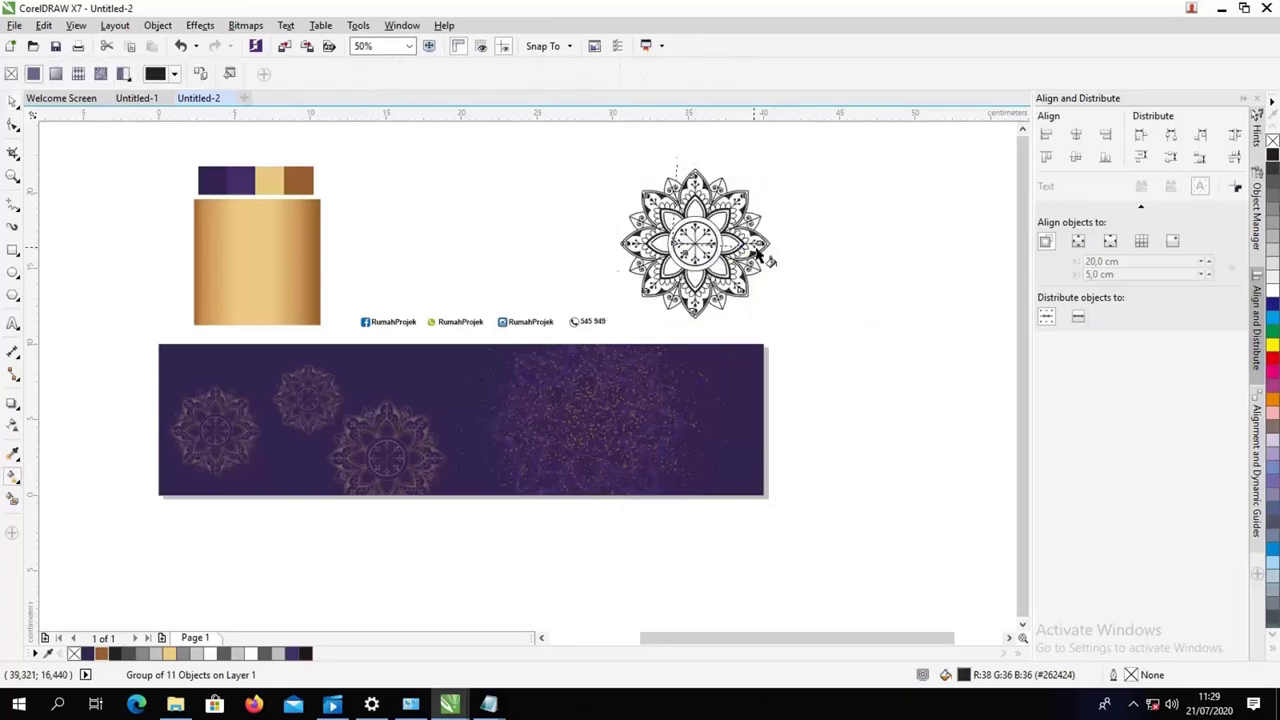
left_click_drag(766, 245, 630, 243)
double_click(661, 244)
double_click(695, 245)
double_click(719, 245)
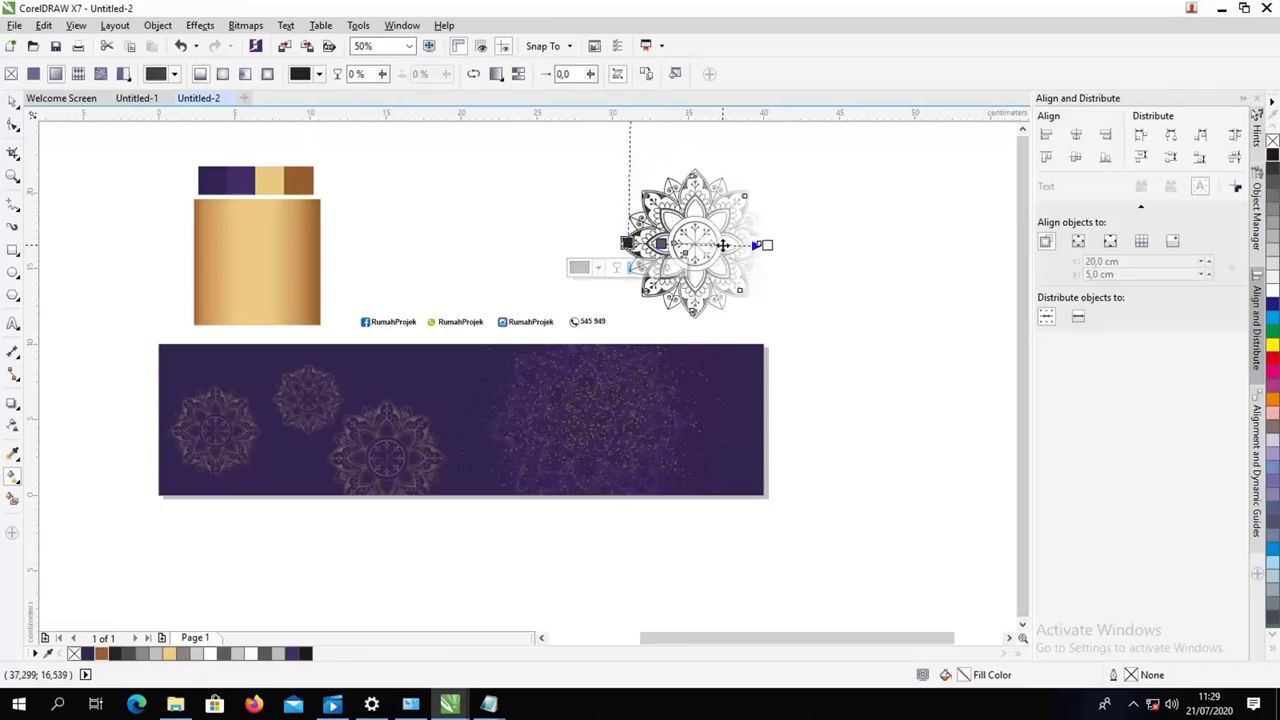
left_click(695, 245)
left_click(102, 654)
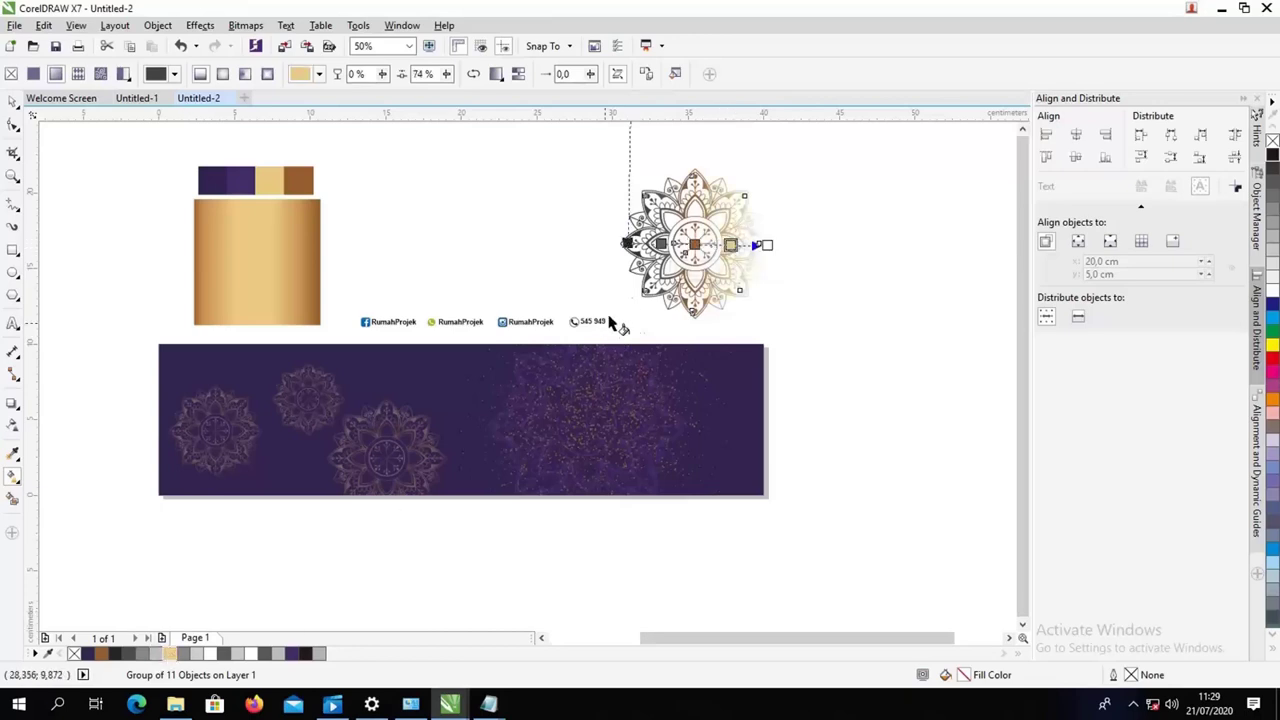
Step: Set both end stops of the mandala's fill to brown and the 24% stop to gold, and change the fill to elliptical
left_click(767, 245)
left_click(104, 654)
left_click(628, 243)
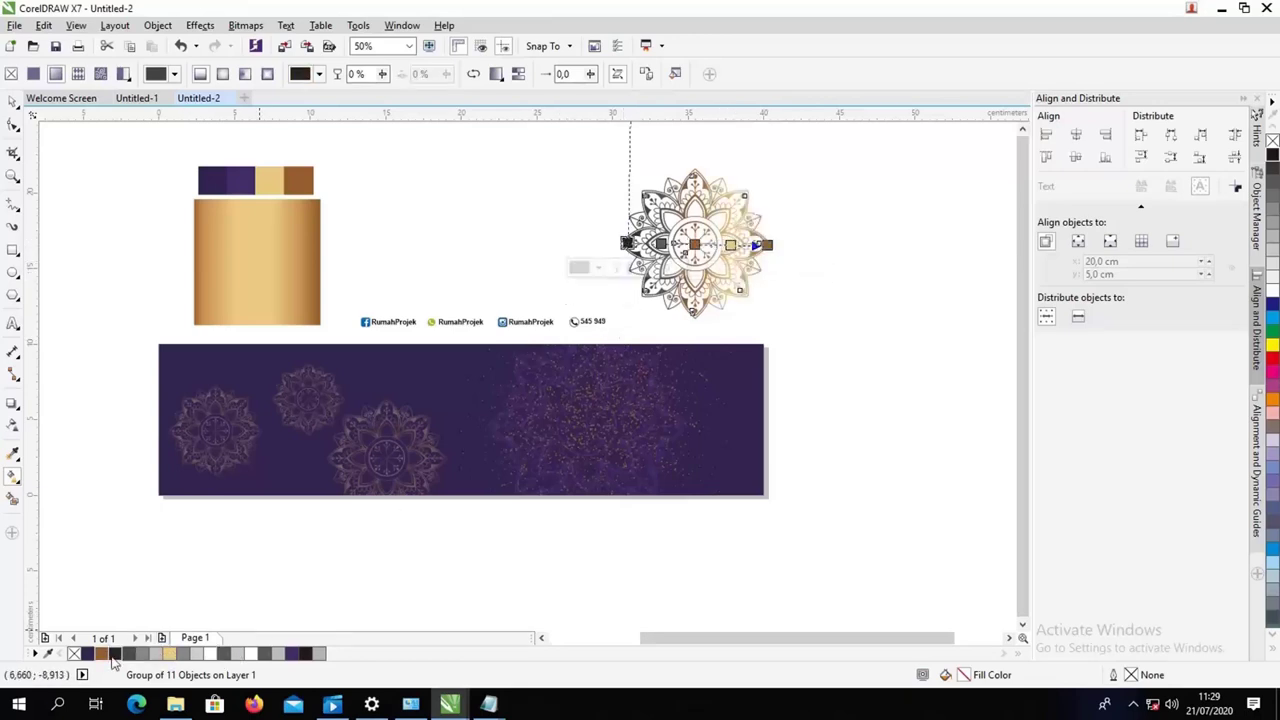
left_click(104, 654)
left_click(661, 244)
left_click(170, 654)
left_click(223, 75)
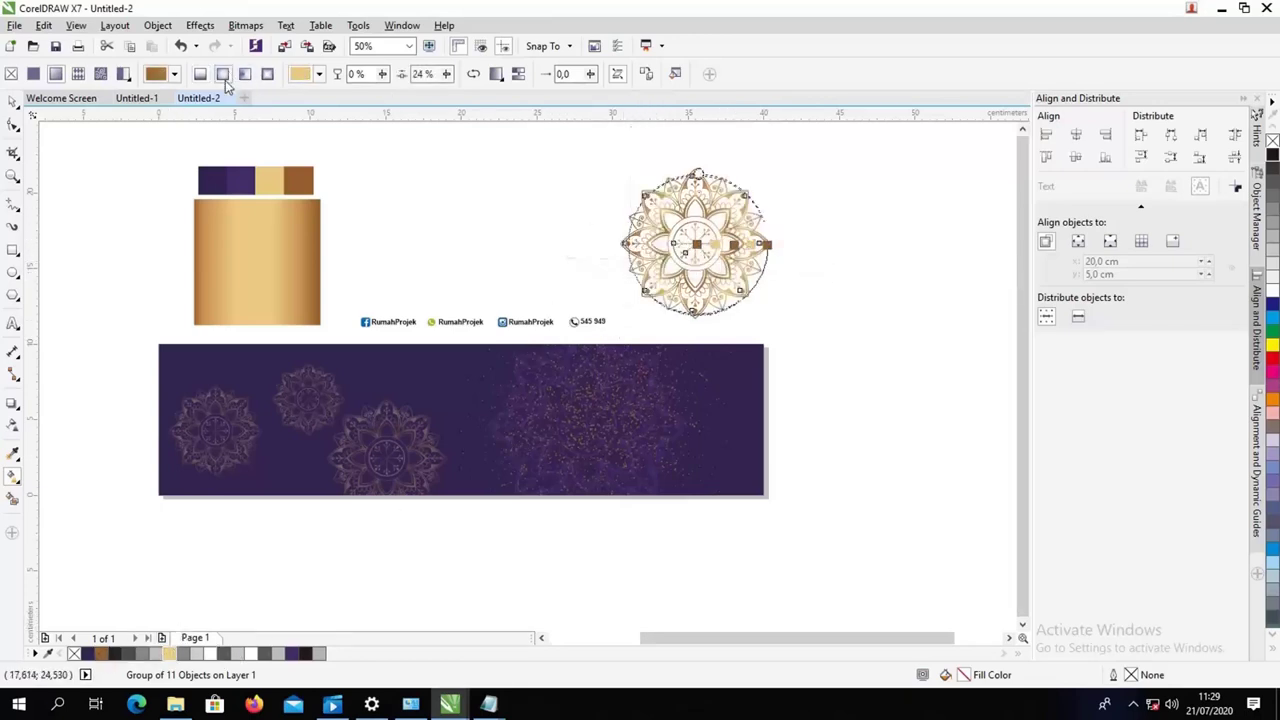
Step: Move the gold mandala onto the banner's left end, partly beyond its edge, and resize it to about 12.7 cm wide
left_click(12, 102)
left_click(578, 219)
left_click(674, 244)
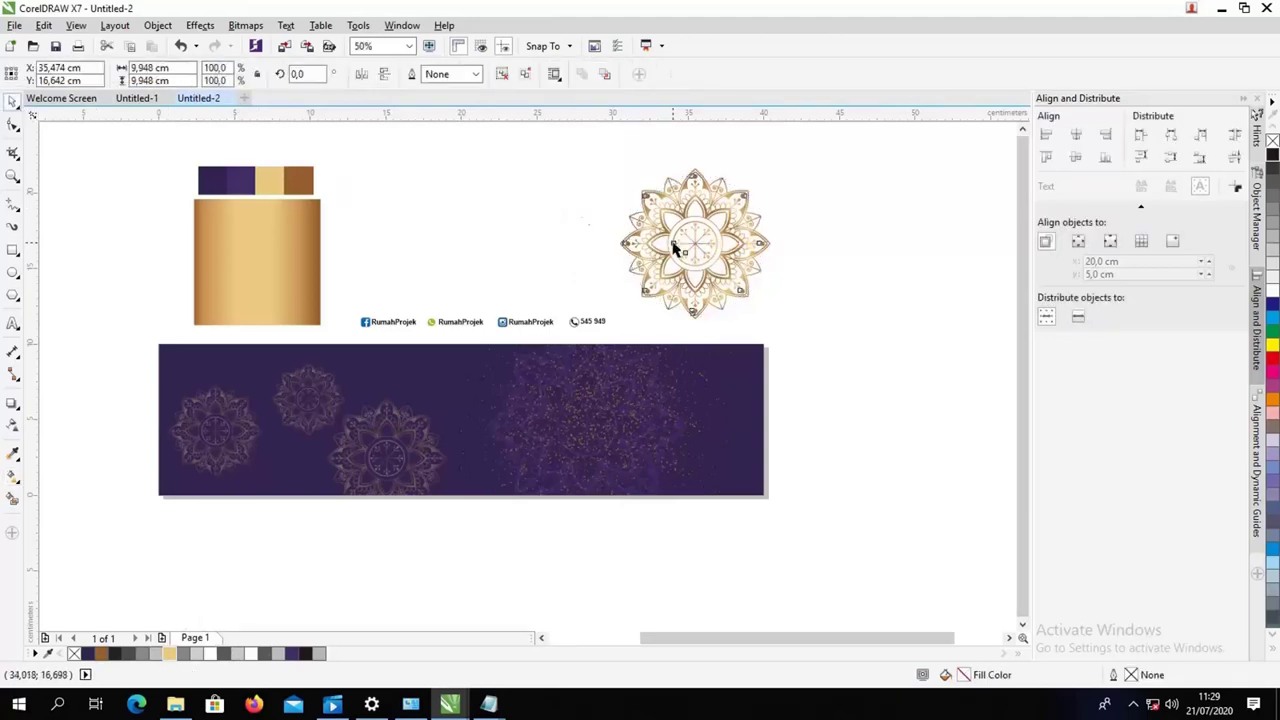
left_click_drag(674, 244, 237, 405)
left_click_drag(315, 347, 297, 363)
left_click_drag(257, 415, 180, 453)
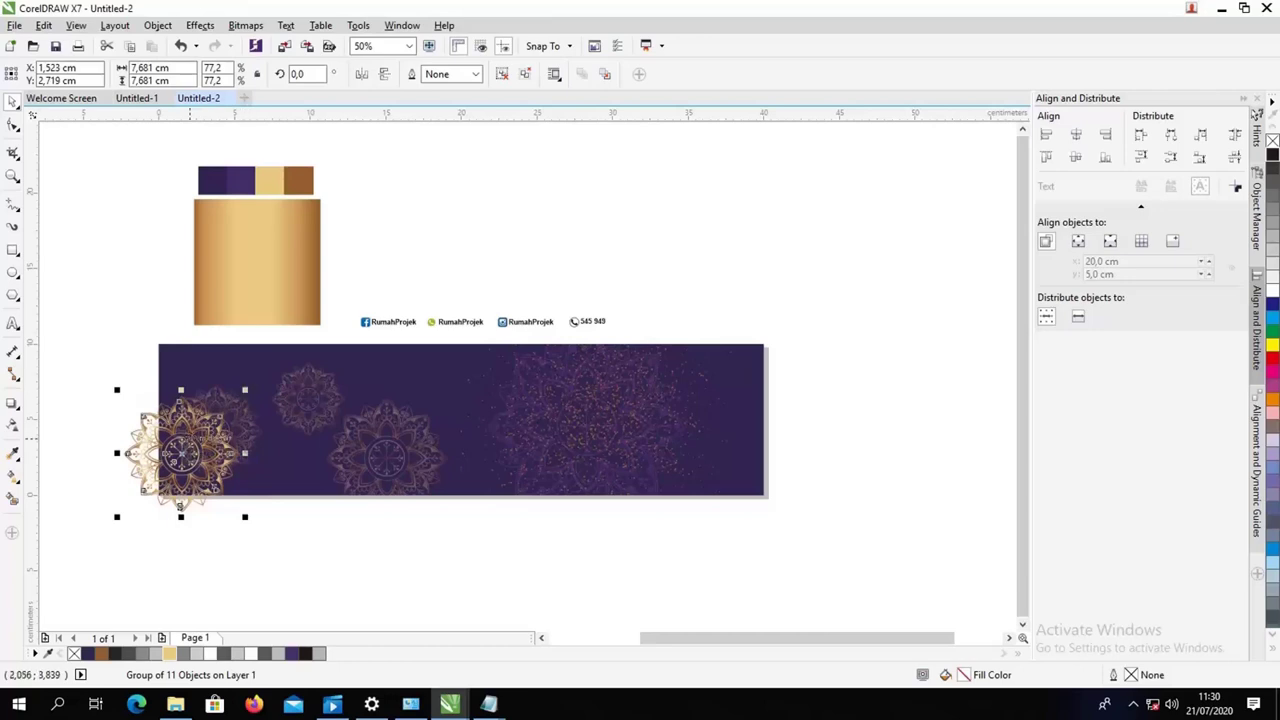
left_click_drag(245, 517, 285, 556)
Step: Duplicate the gold mandala twice beside the large one, about 6.9 cm wide at the banner's upper edge and 4.9 cm near its lower edge
left_click_drag(183, 439, 335, 390)
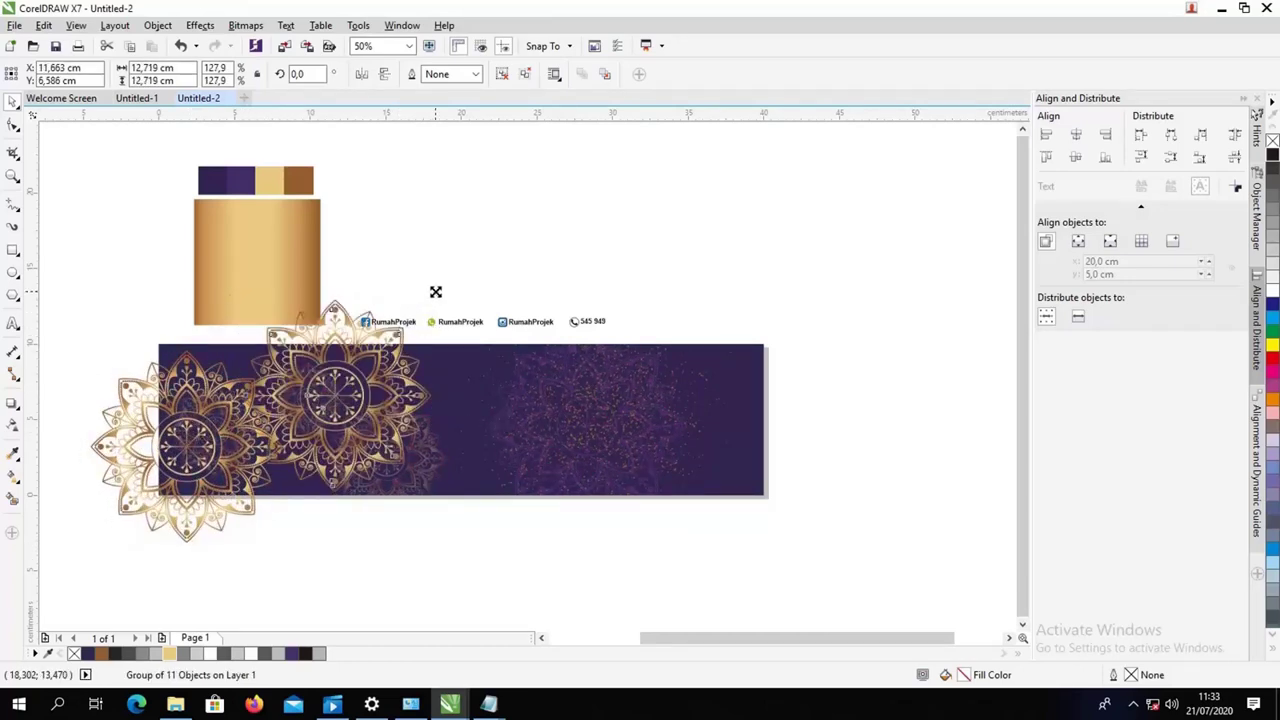
left_click_drag(435, 291, 409, 322)
left_click_drag(358, 370, 397, 356)
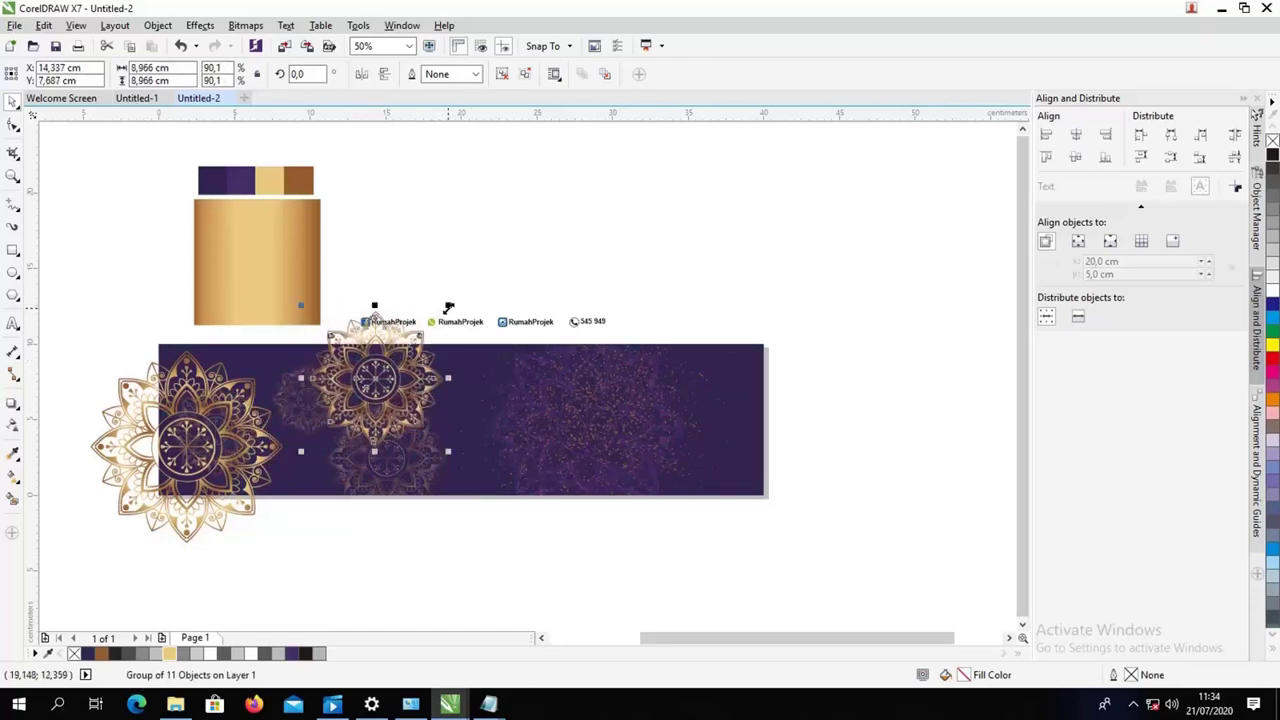
left_click_drag(448, 307, 439, 317)
left_click_drag(387, 365, 398, 368)
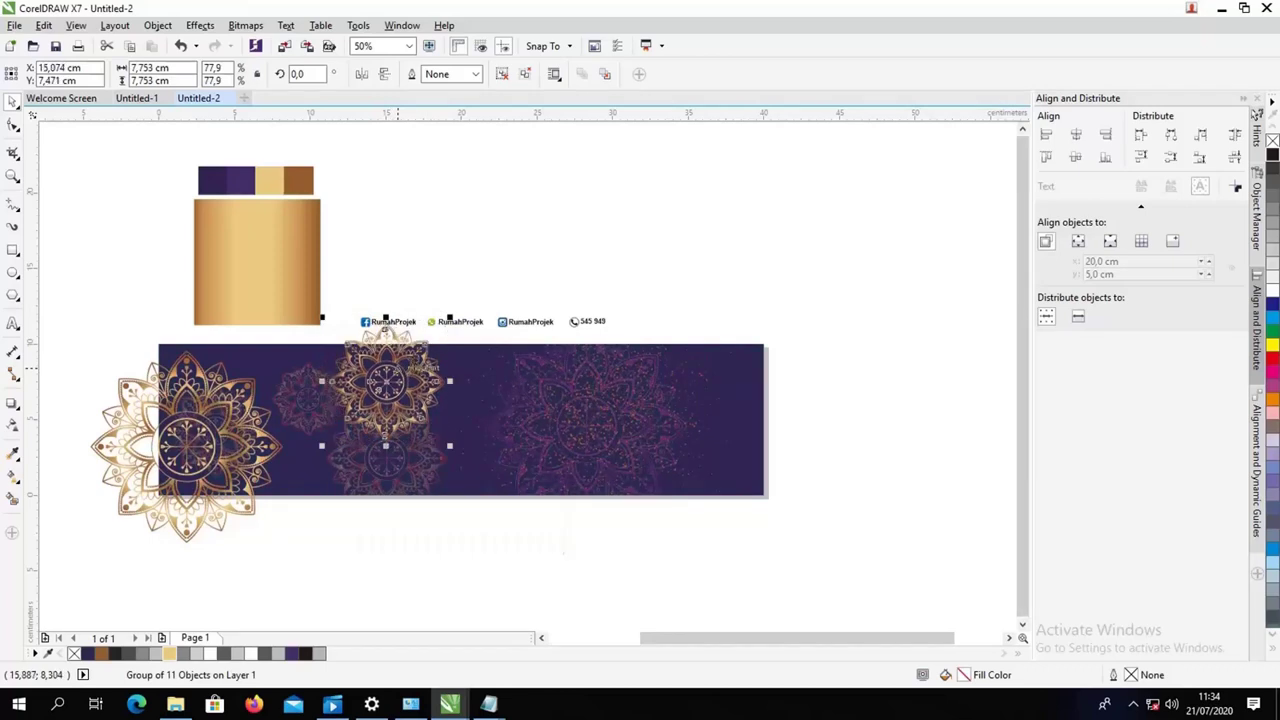
left_click_drag(449, 319, 440, 340)
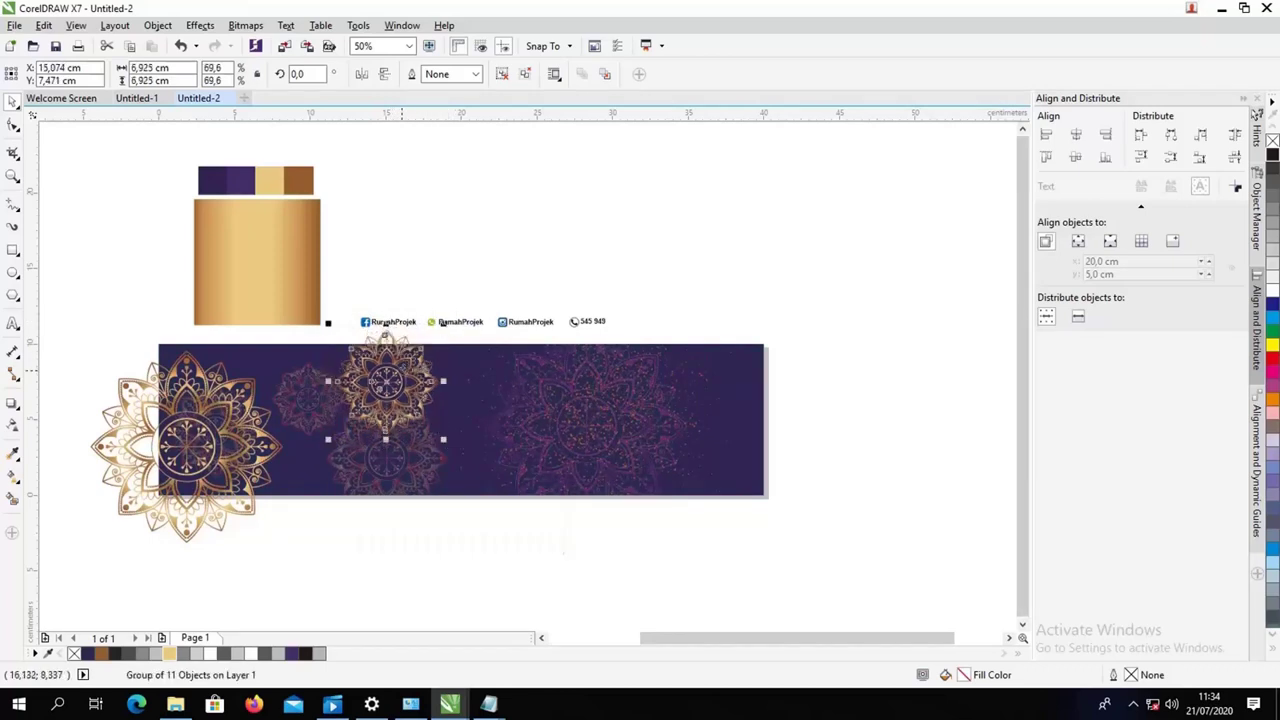
left_click_drag(403, 397, 322, 459)
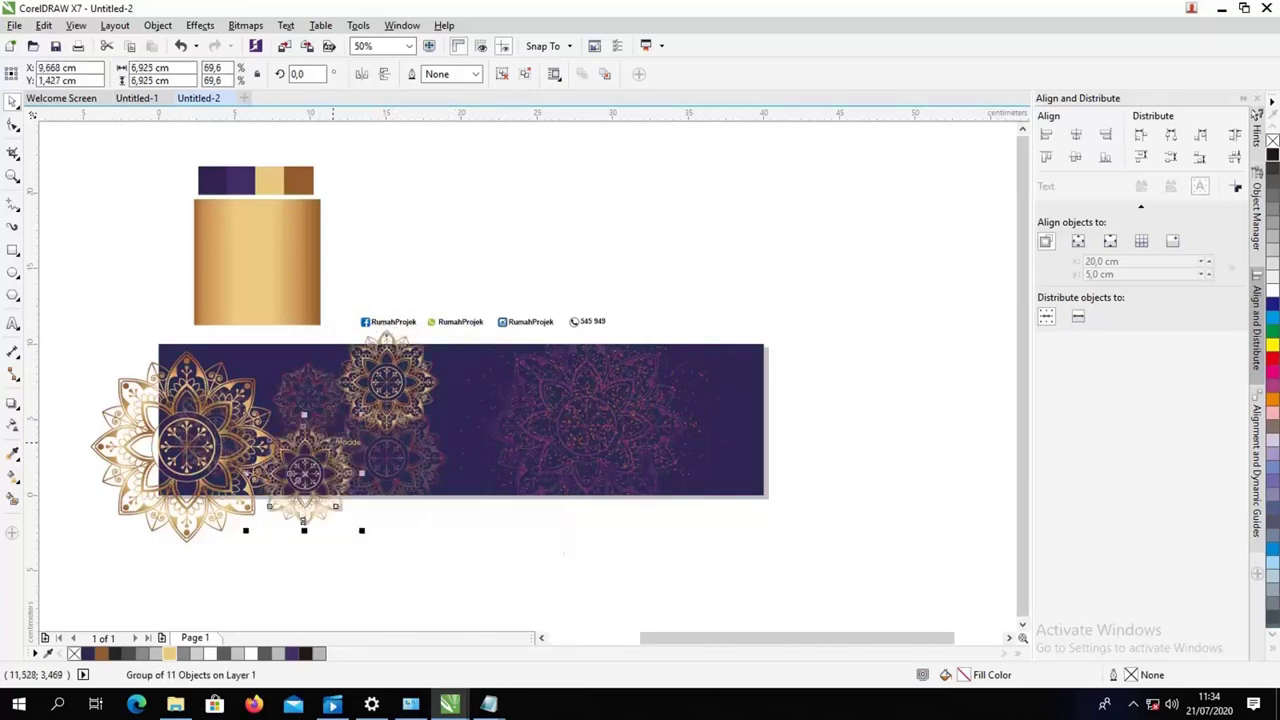
left_click_drag(361, 531, 346, 500)
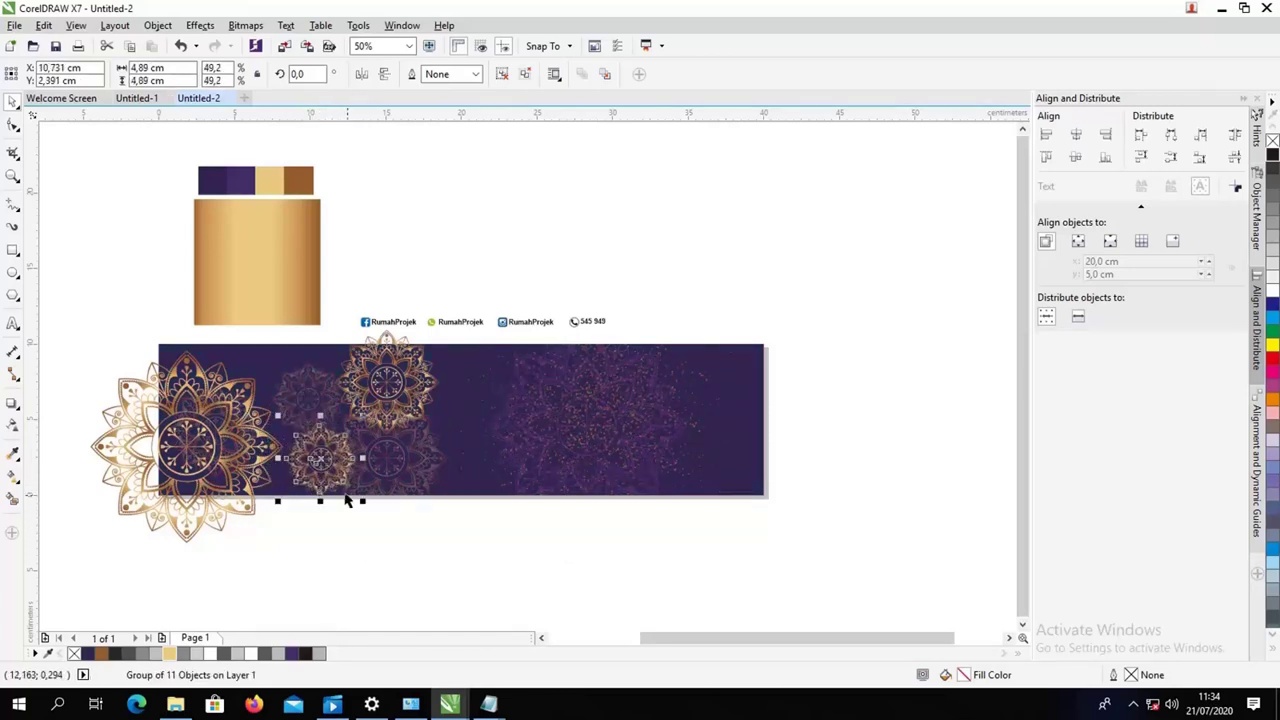
Step: PowerClip the three gold mandalas inside the banner rectangle and deselect everything
left_click(420, 372, "shift")
left_click(204, 424, "shift")
right_click(214, 423)
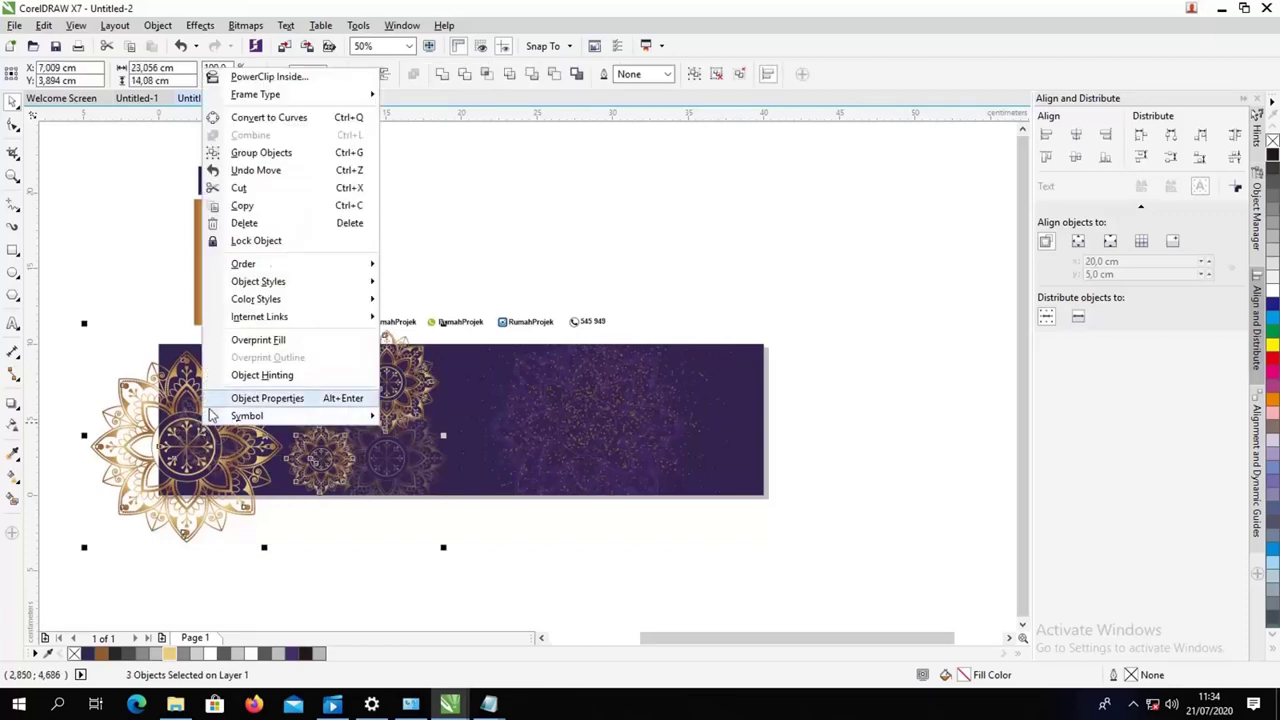
left_click(270, 78)
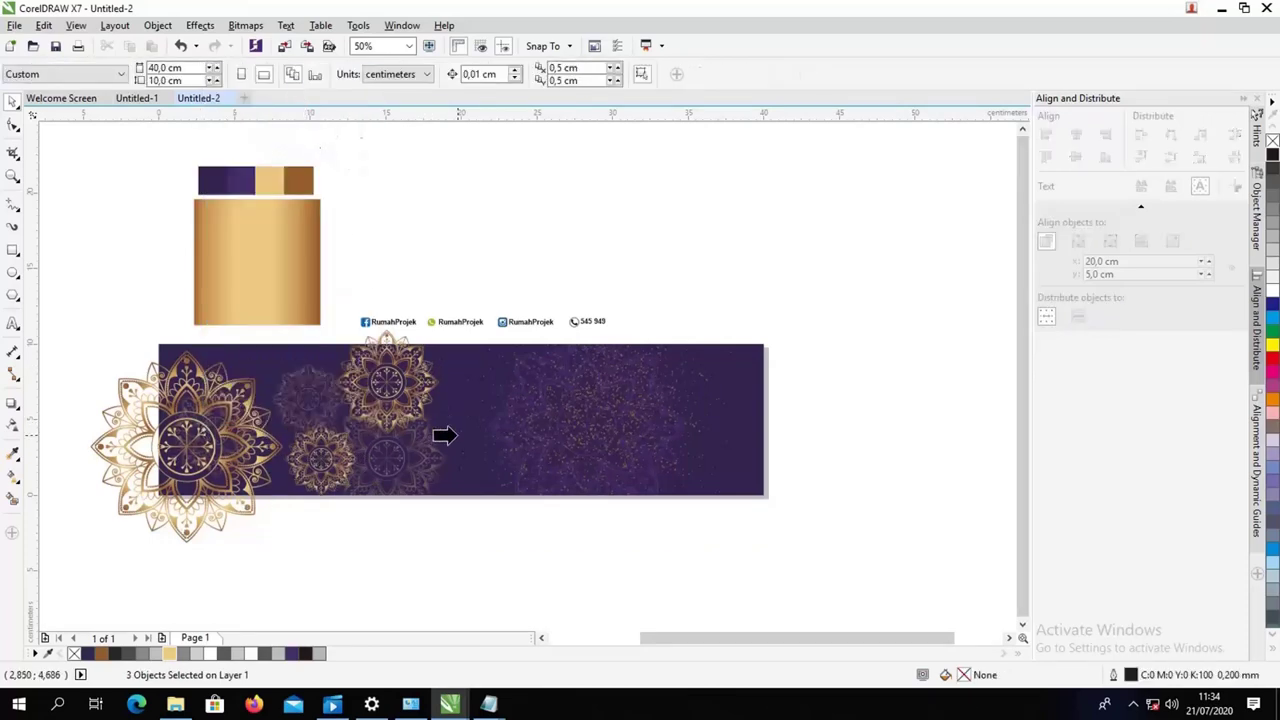
left_click(457, 432)
left_click(460, 232)
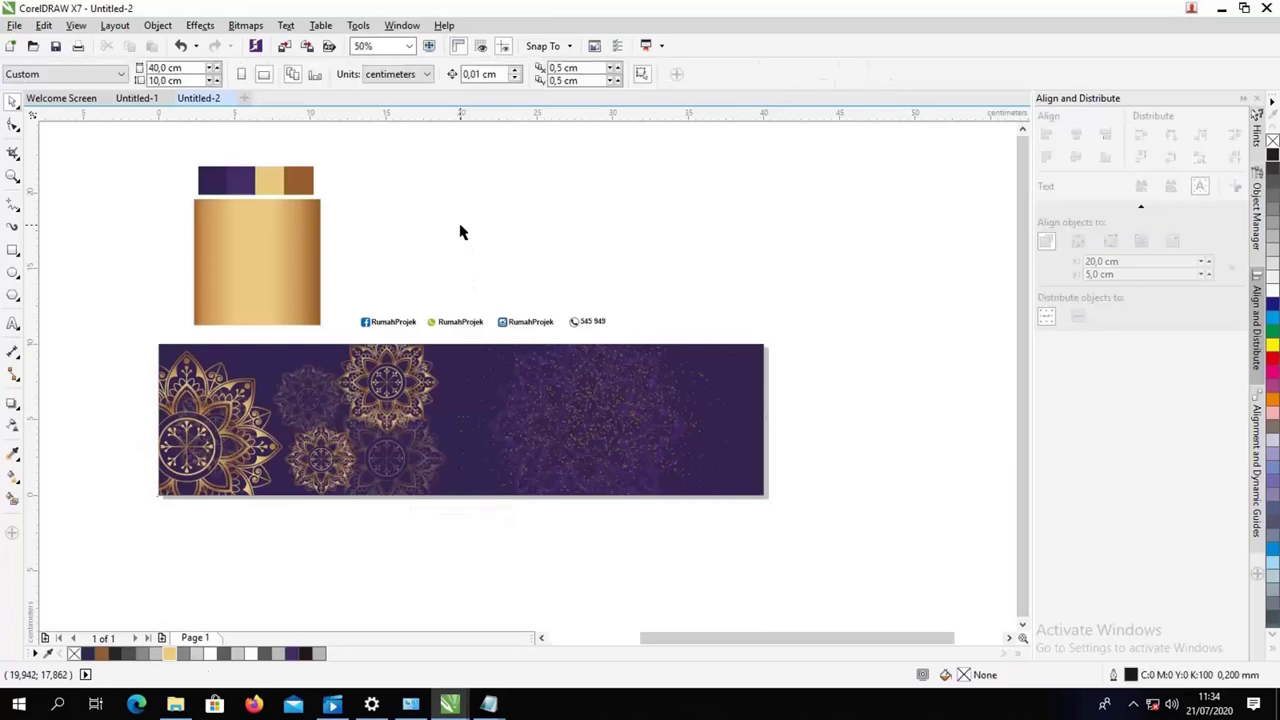
Step: Add the artistic text "Rumah Tutorial Mengucapkan" above the banner's right half
left_click(10, 328)
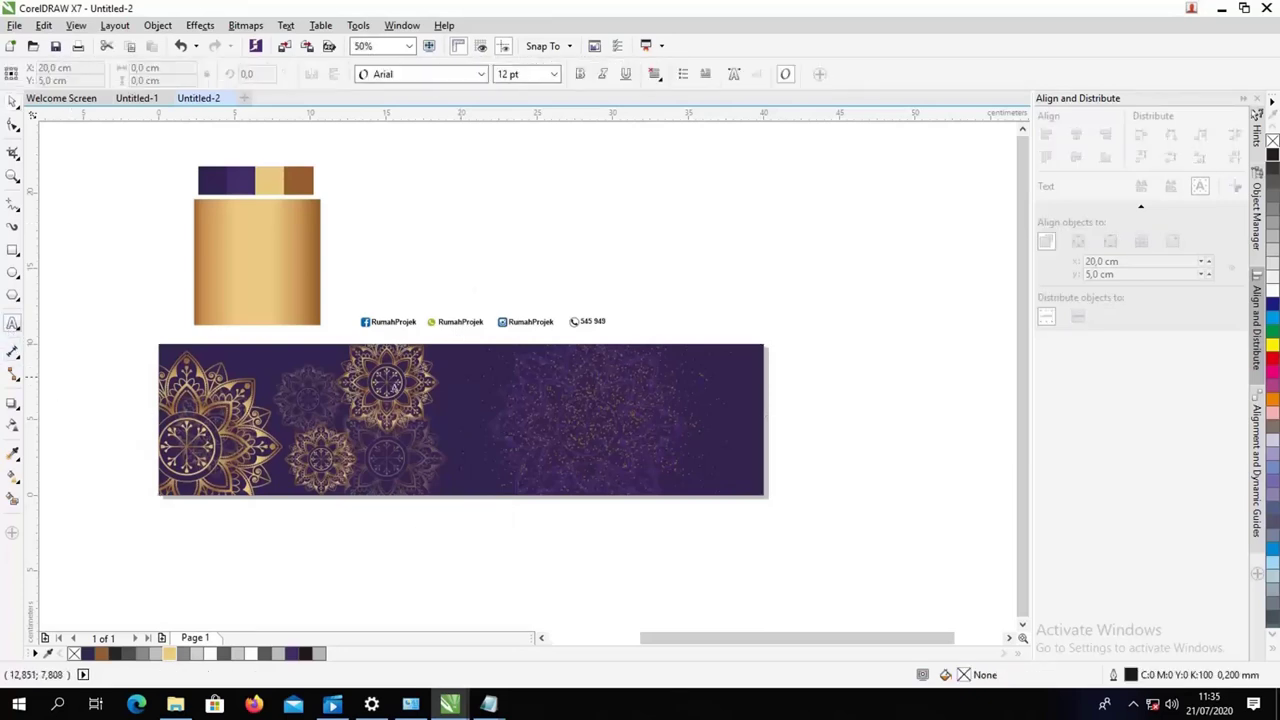
left_click(537, 276)
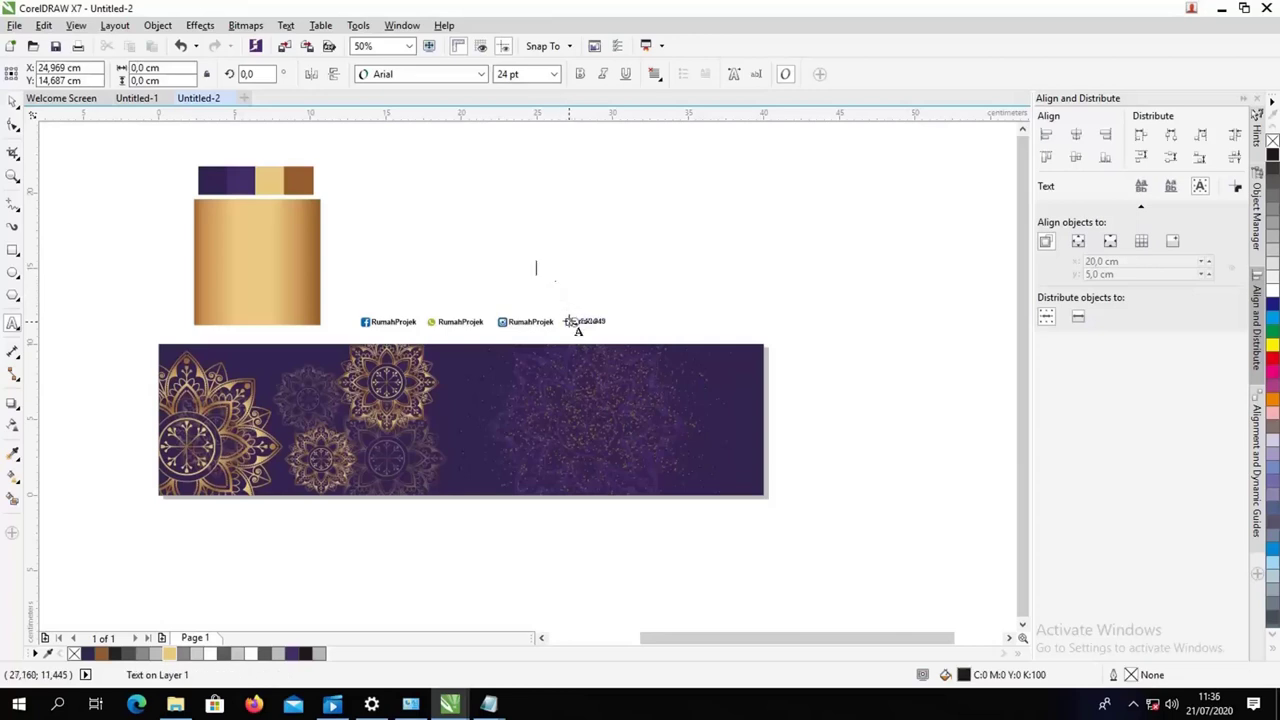
type("rumah Tut")
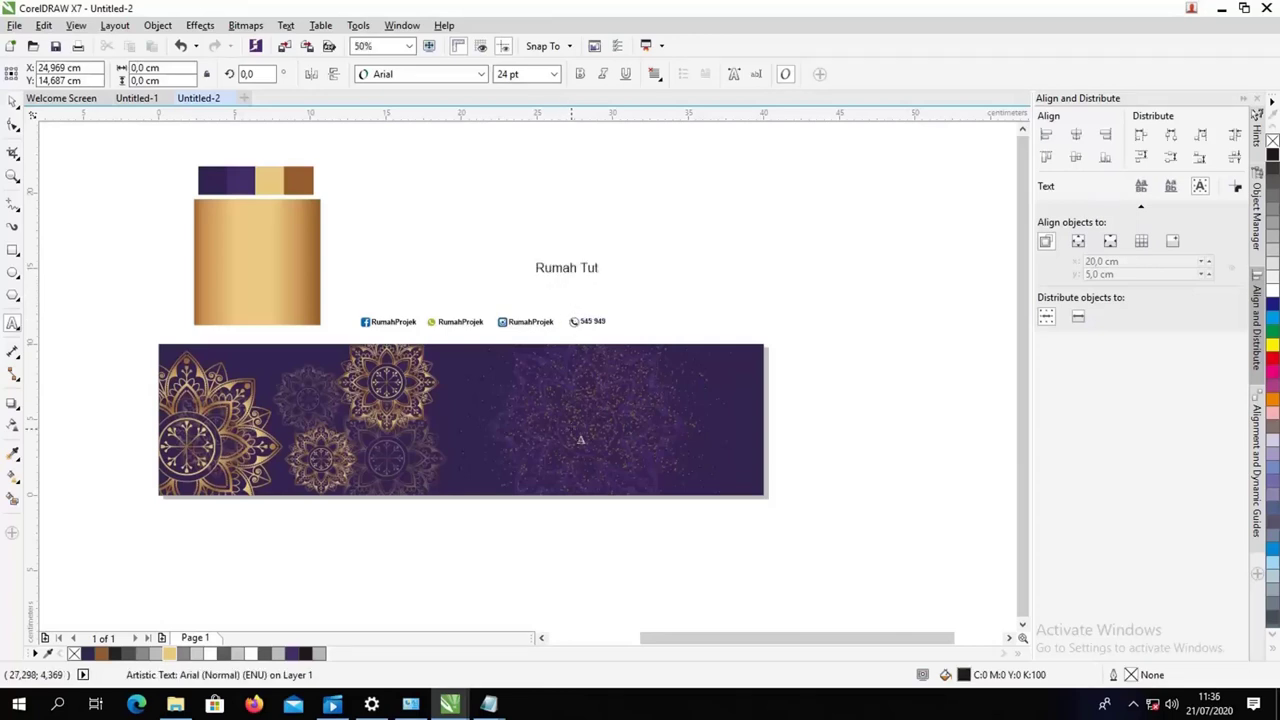
type("orial Mengucapkan")
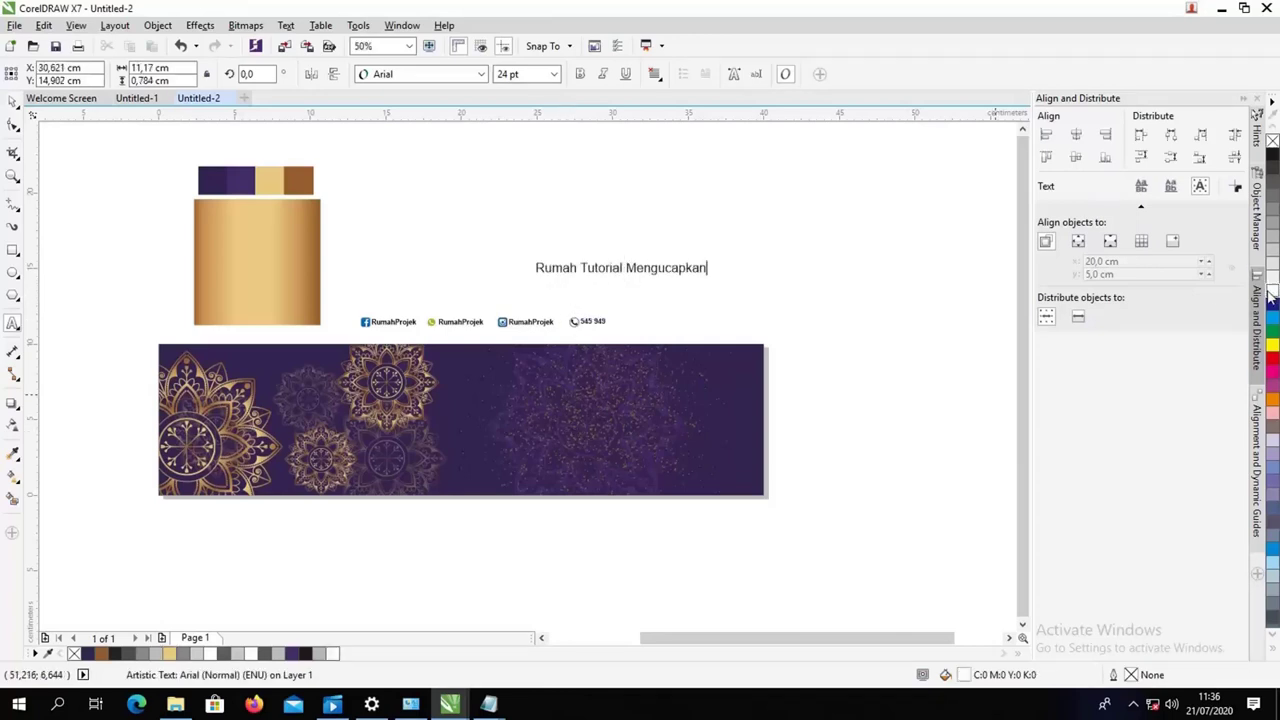
Step: Move the "Rumah Tutorial Mengucapkan" text onto the upper part of the banner's right half and colour it white
left_click(13, 101)
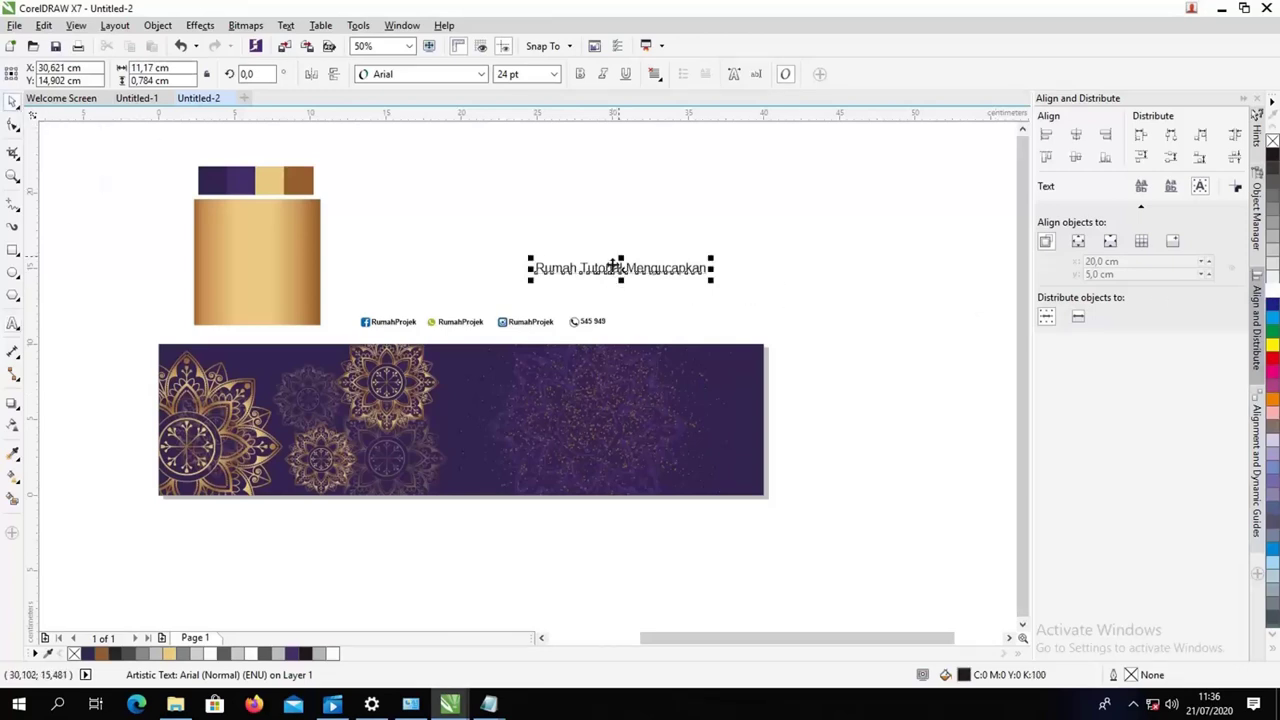
left_click_drag(636, 268, 591, 378)
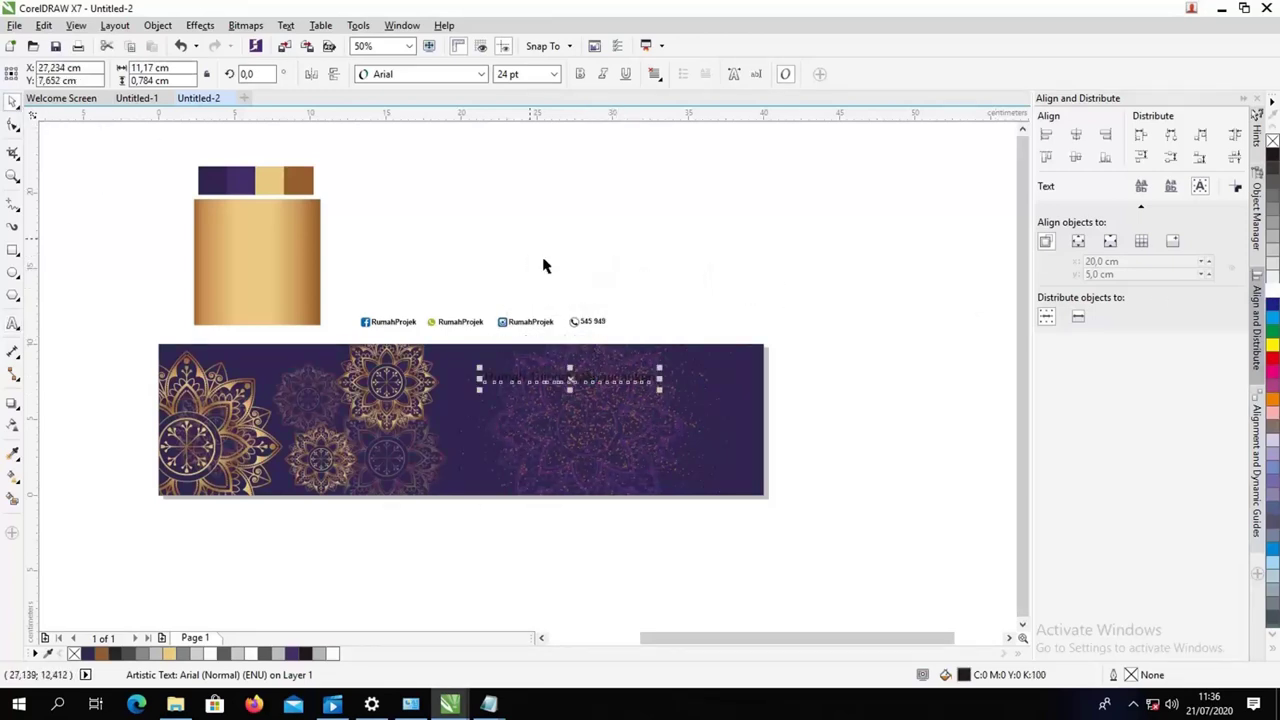
left_click(1272, 294)
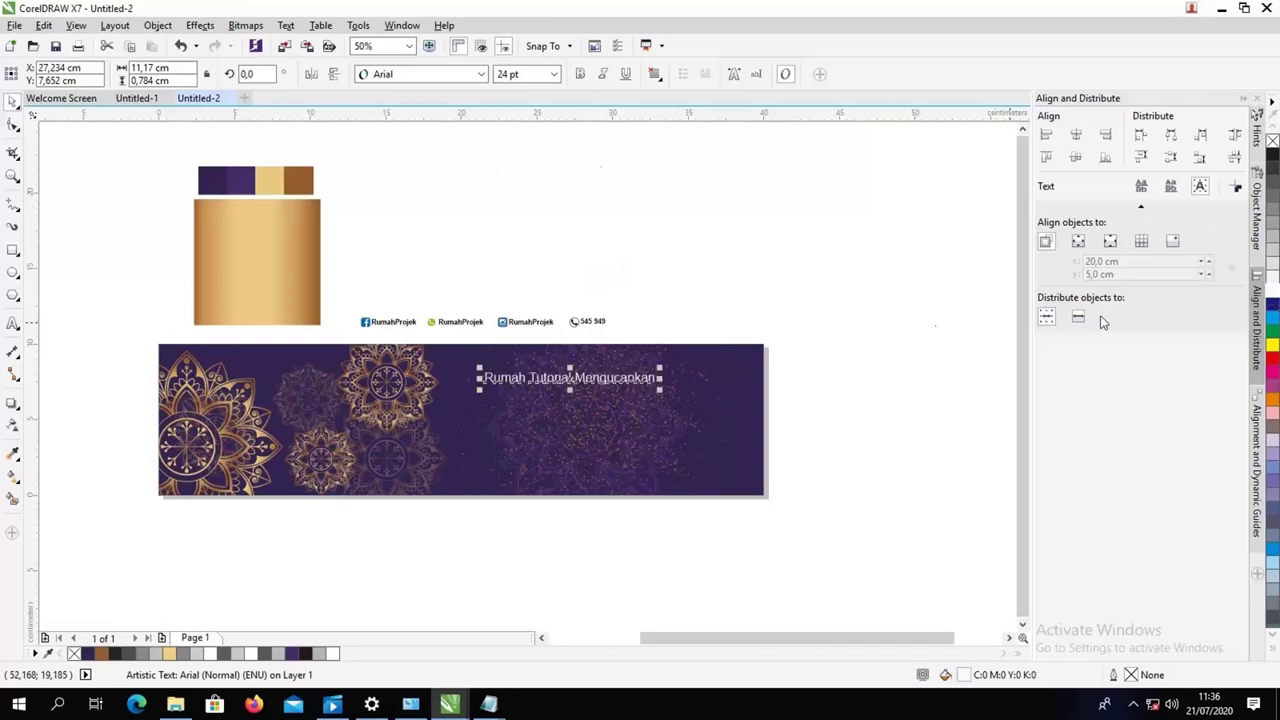
left_click(798, 282)
left_click_drag(638, 377, 716, 379)
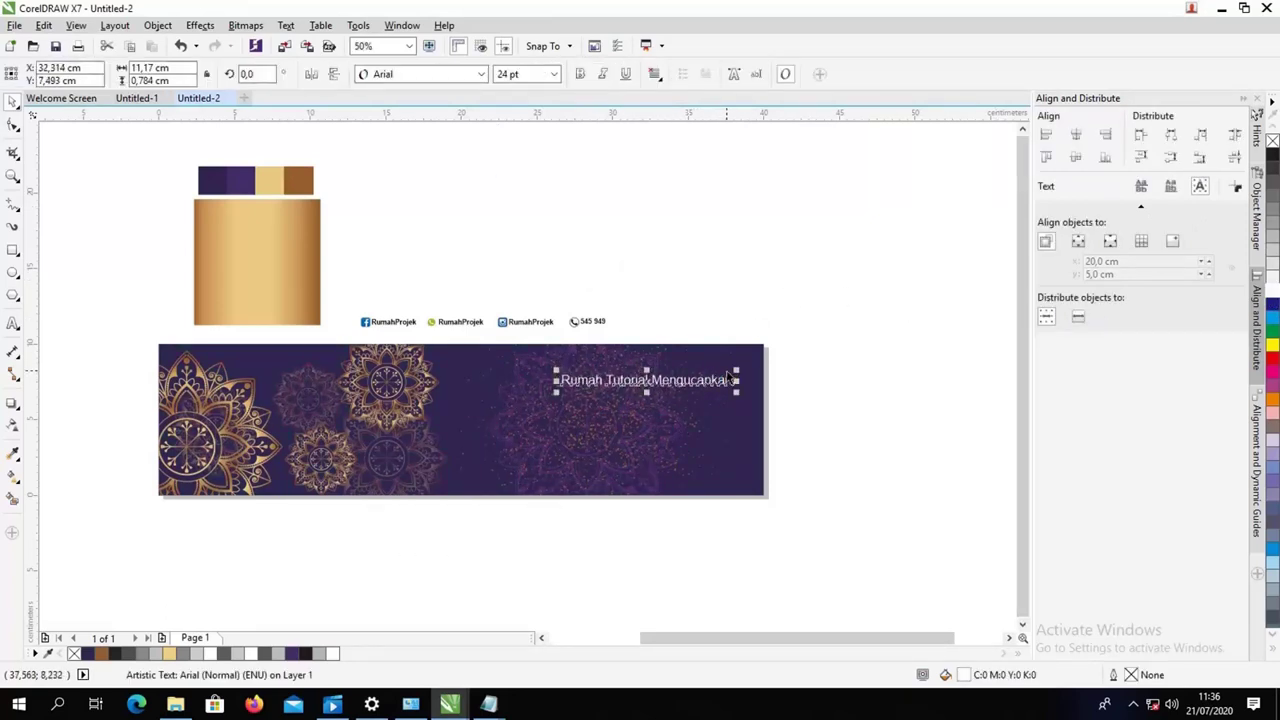
Step: Set the white text's font to Geometr212 BkCn BT, move it slightly up and enlarge it to about 13 cm wide
left_click(443, 74)
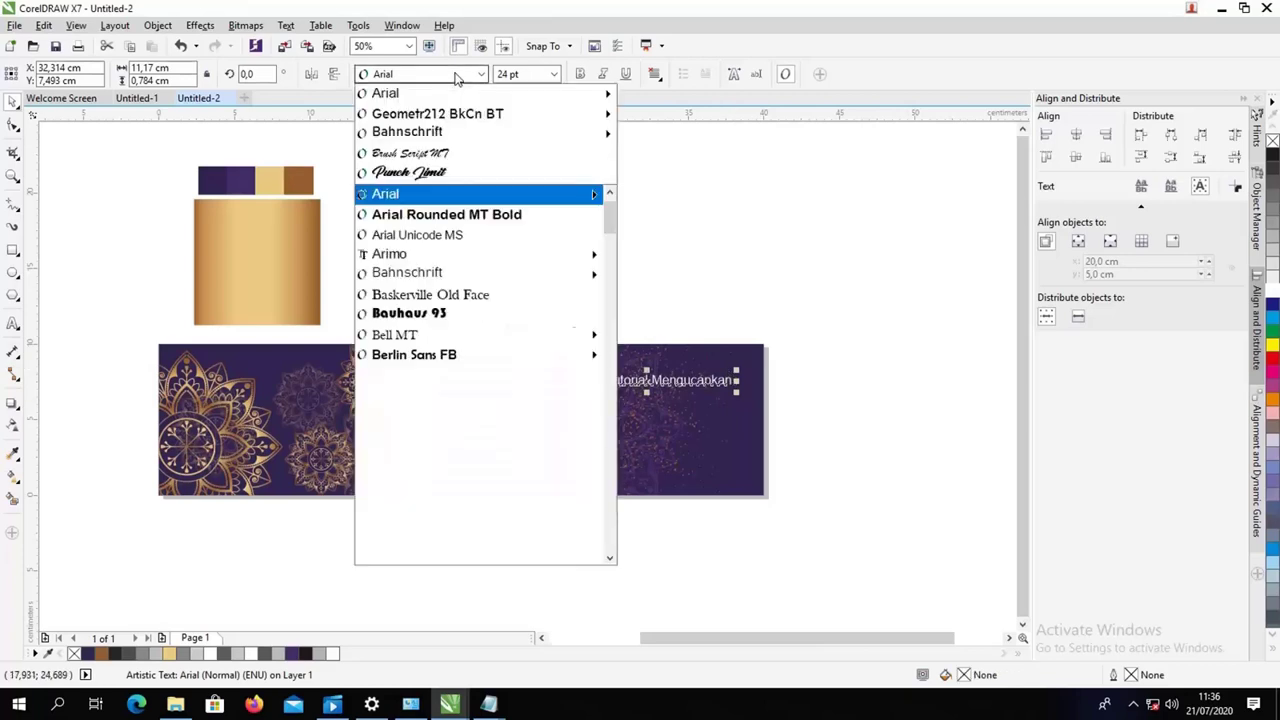
mouse_move(451, 116)
left_click(705, 112)
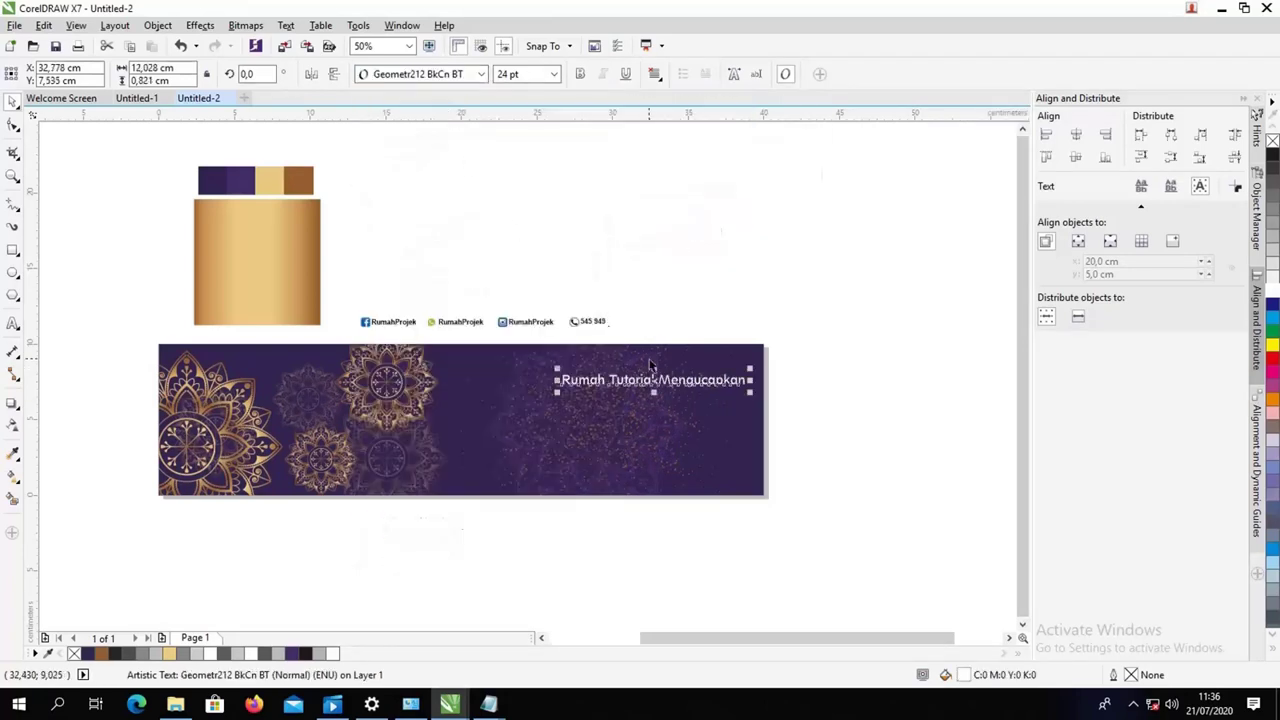
left_click_drag(636, 380, 627, 373)
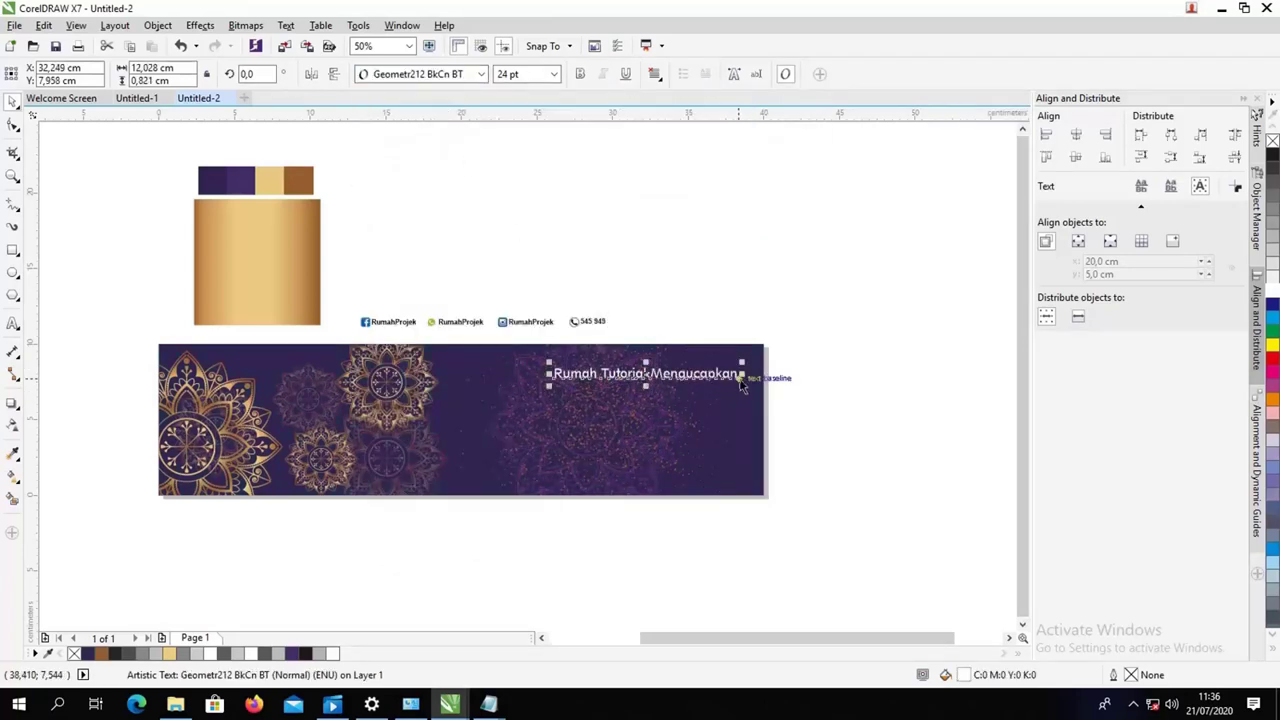
left_click_drag(741, 386, 700, 374)
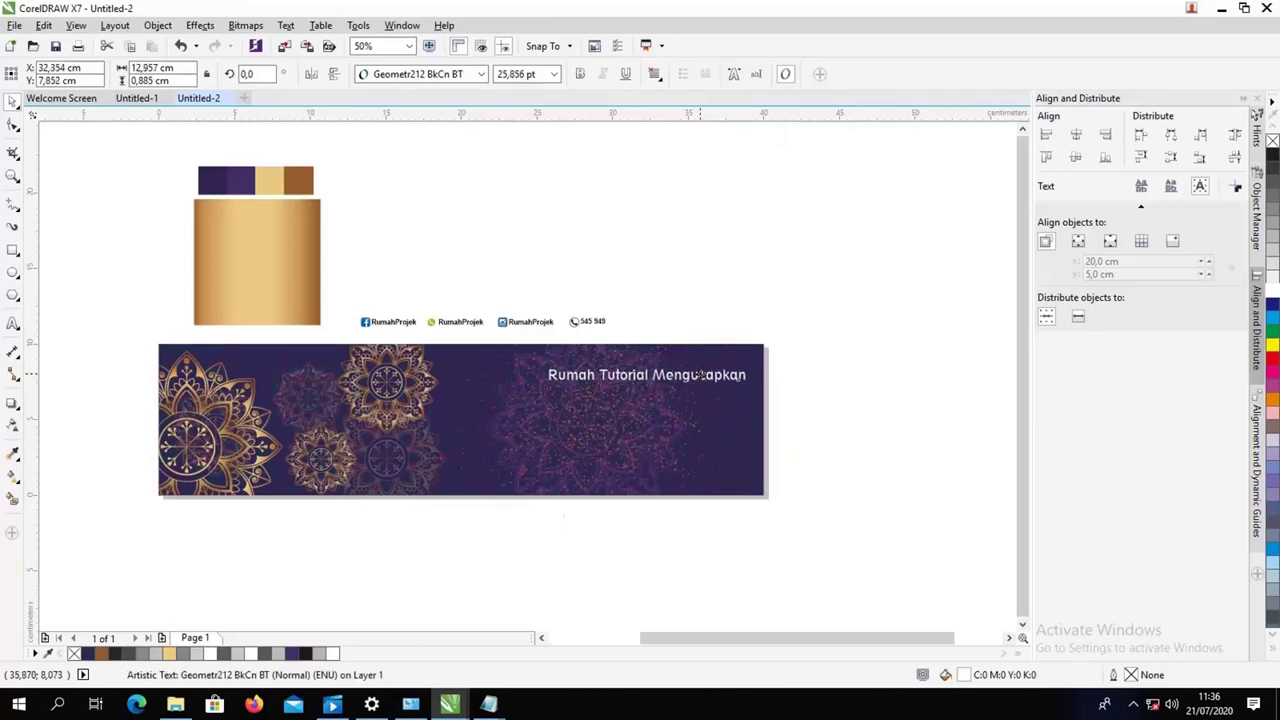
left_click(694, 294)
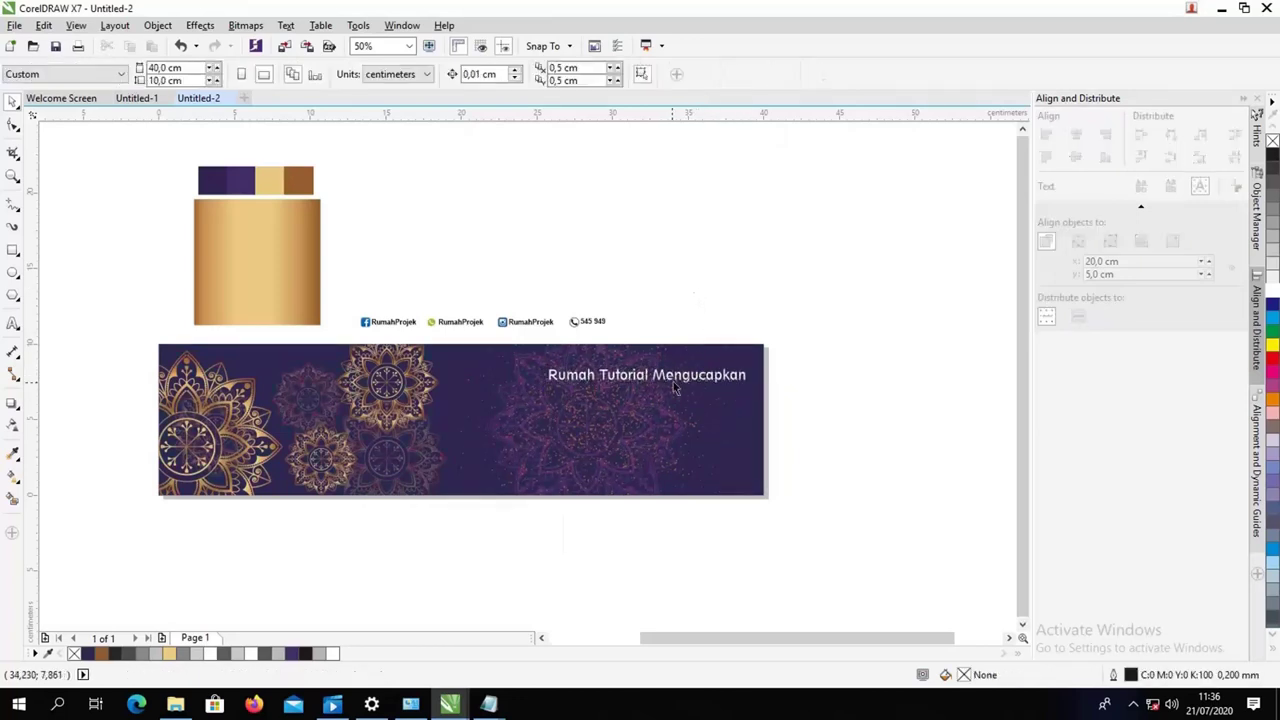
Step: Add the white text "Selamat Hari Raya Idul Adha" directly below the "Rumah Tutorial Mengucapkan" line
left_click(14, 328)
left_click(560, 405)
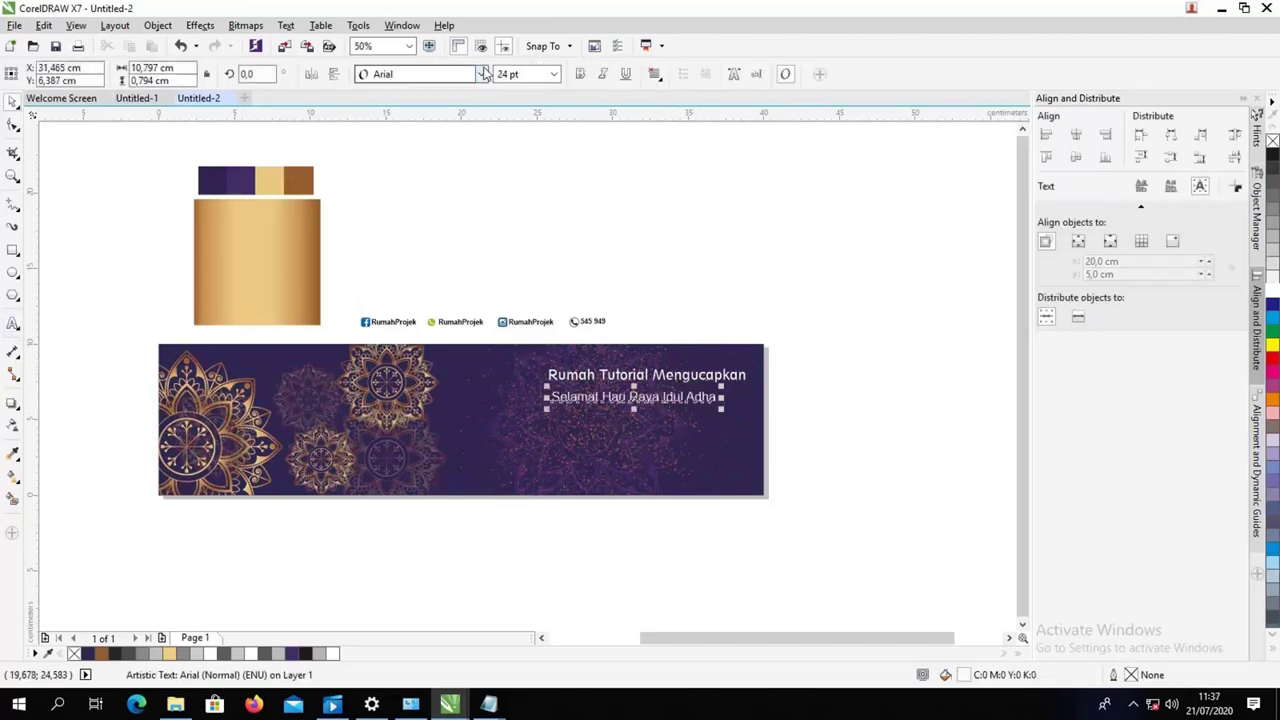
Step: Set the "Selamat Hari Raya Idul Adha" text's font to Geometr212 BkCn BT and enlarge it to about 17 cm wide
left_click(481, 74)
mouse_move(440, 133)
left_click(690, 129)
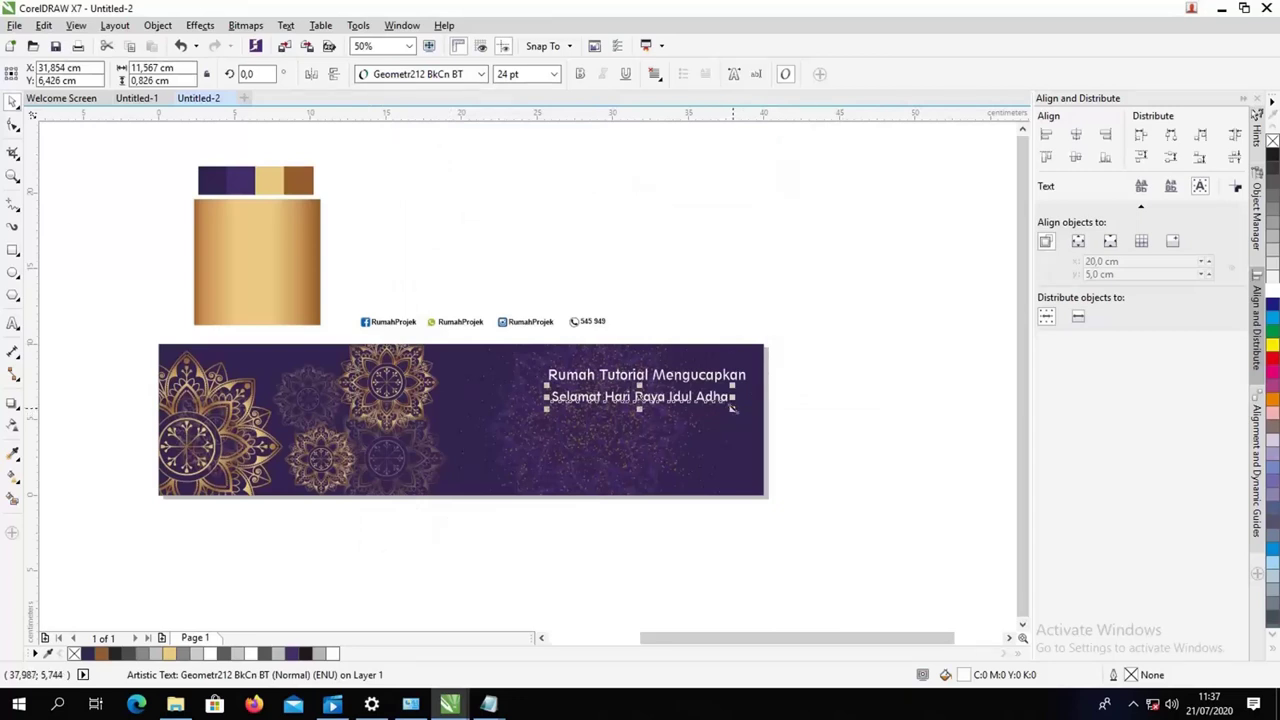
left_click_drag(733, 408, 770, 431)
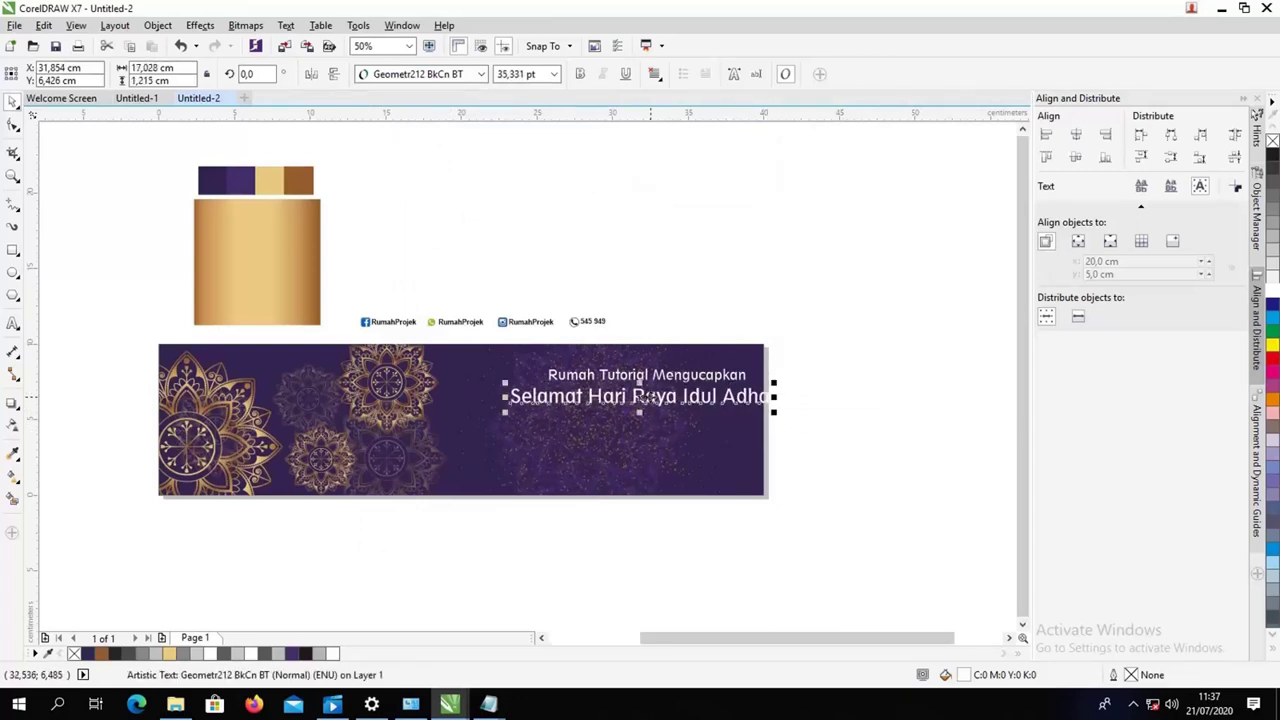
Step: Break the greeting onto a second line before "Idul Adha" and left-align it by eye under "Rumah Tutorial Mengucapkan"
double_click(683, 396)
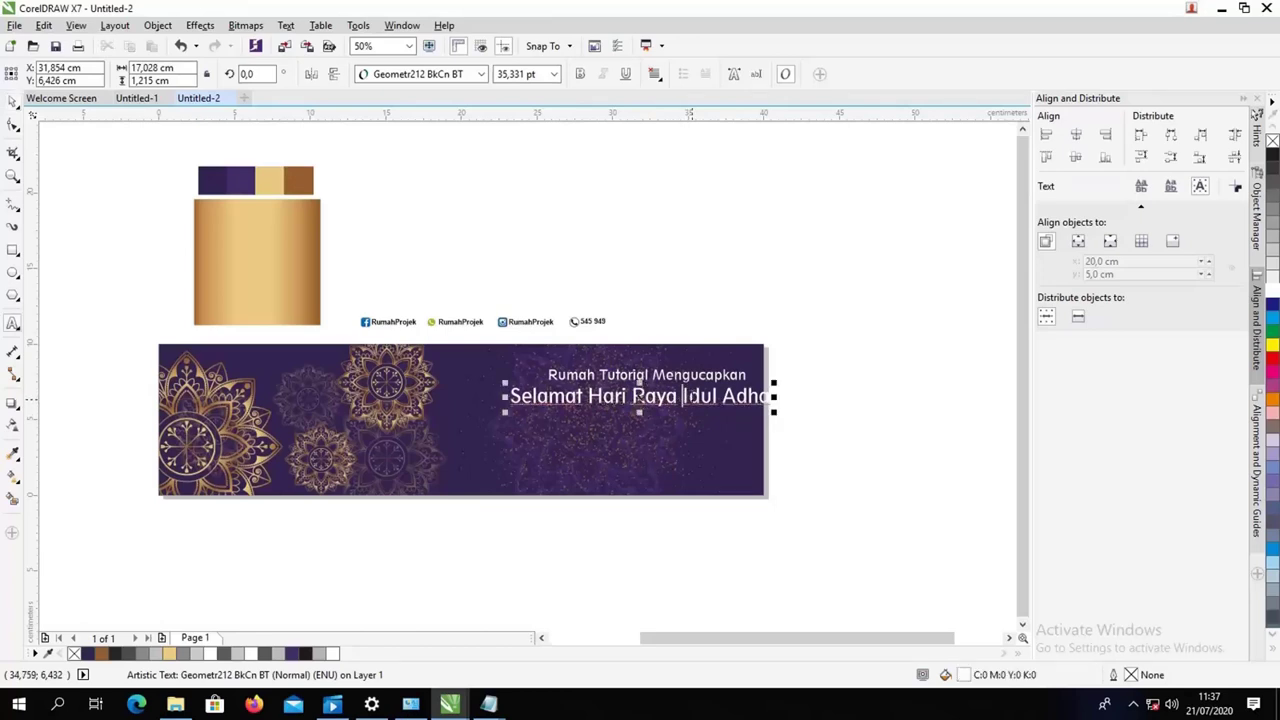
key("Return")
left_click(13, 102)
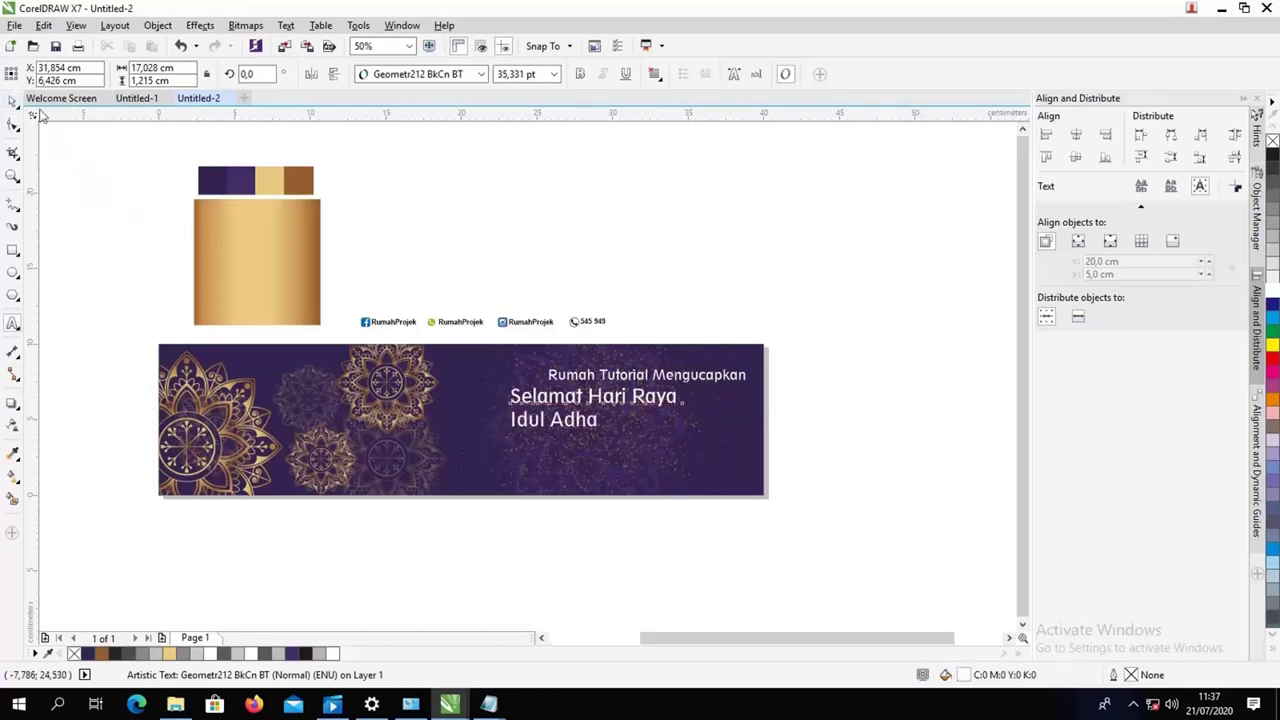
left_click_drag(613, 398, 650, 397)
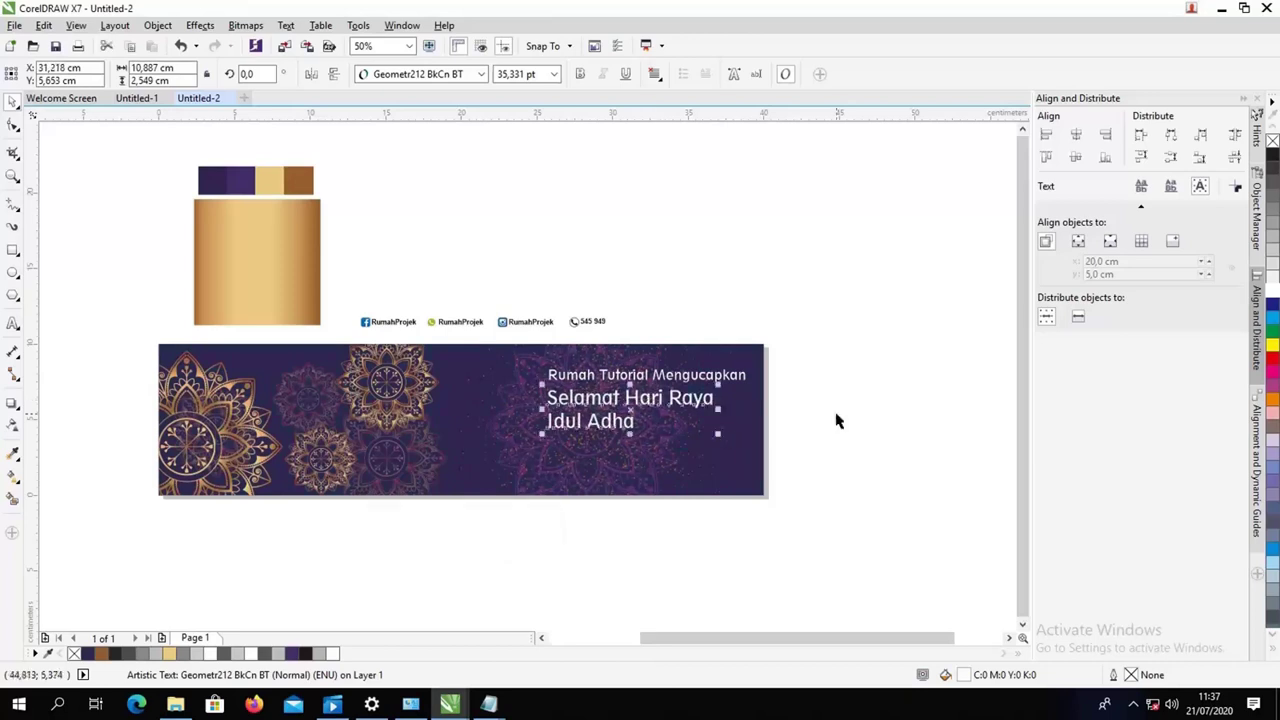
Step: Enlarge the two-line greeting to about 19.6 cm wide and position it against the banner's right edge
left_click_drag(718, 431, 739, 436)
left_click_drag(671, 394, 678, 403)
left_click_drag(746, 445, 793, 458)
left_click_drag(667, 394, 640, 397)
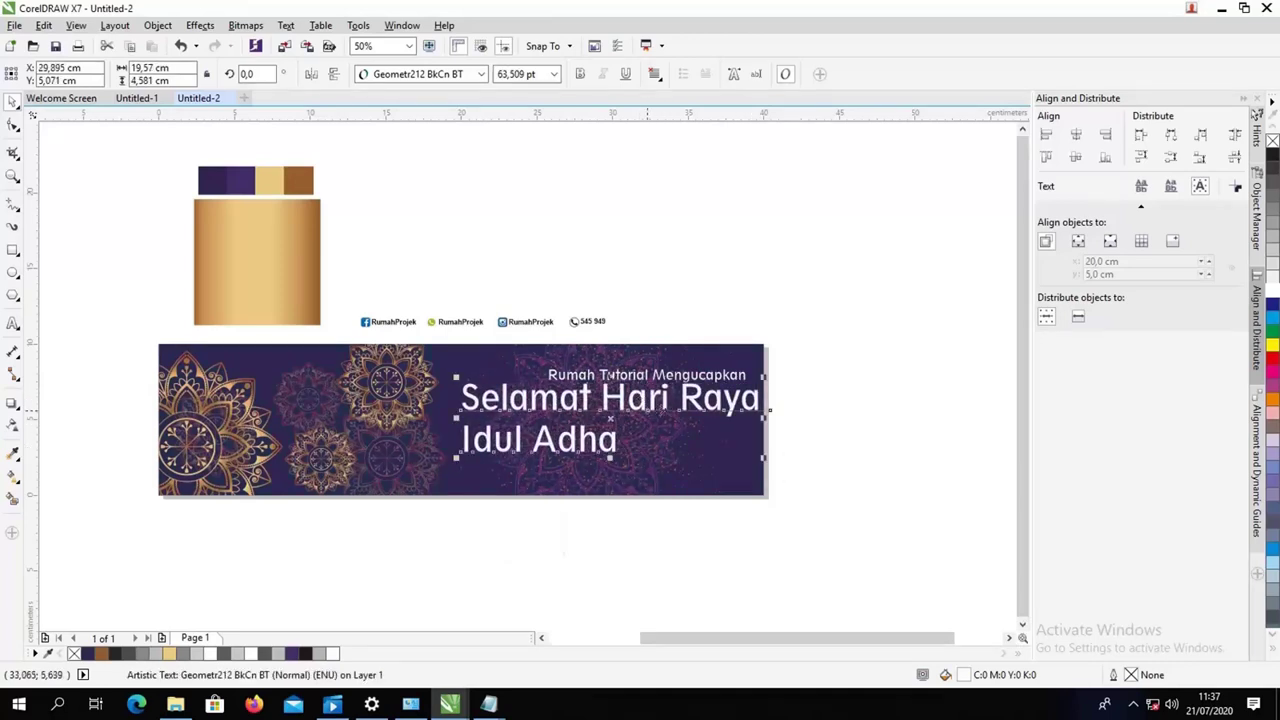
Step: Copy the gold gradient fill of the sample square onto the two-line greeting with the Attributes Eyedropper
left_click(14, 455)
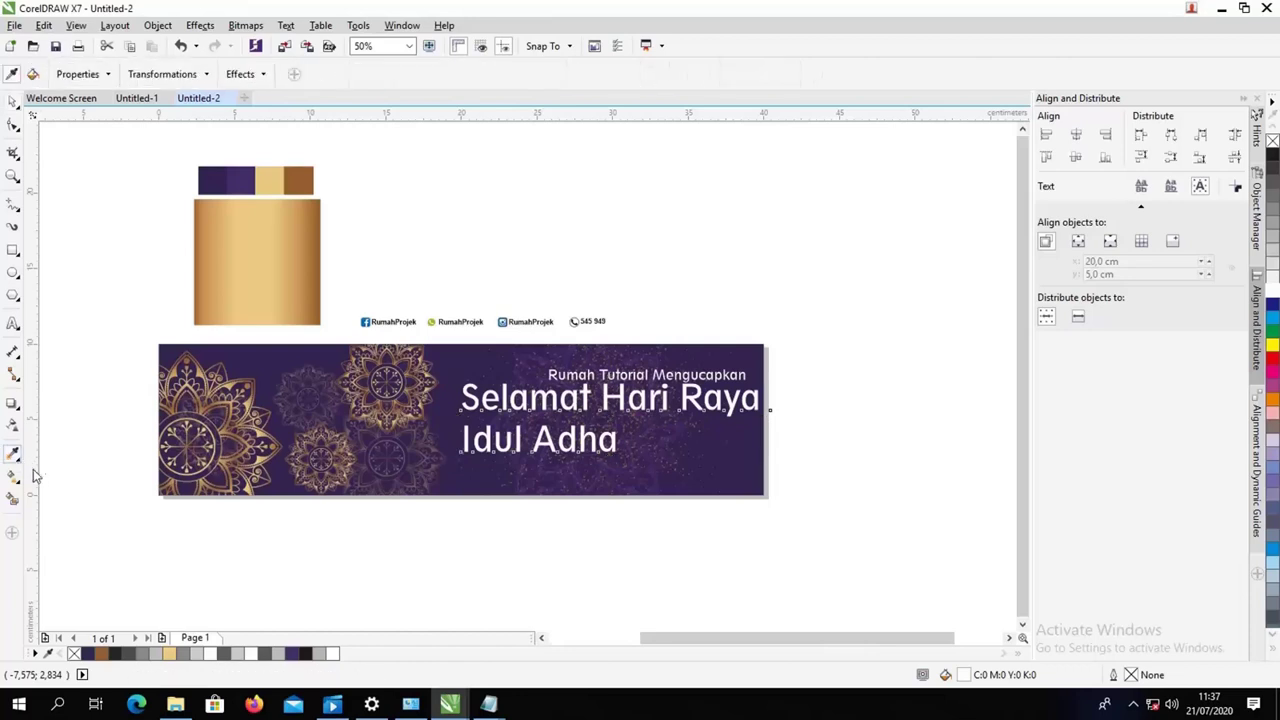
left_click(15, 458)
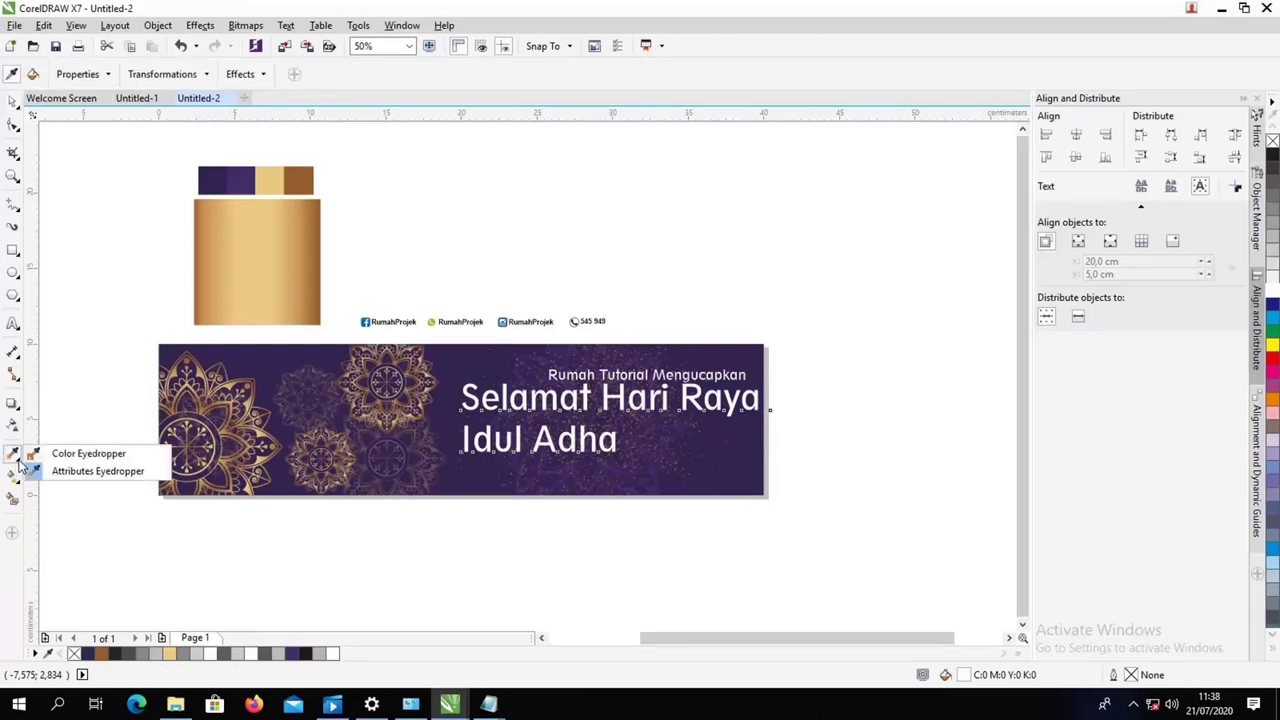
left_click(69, 480)
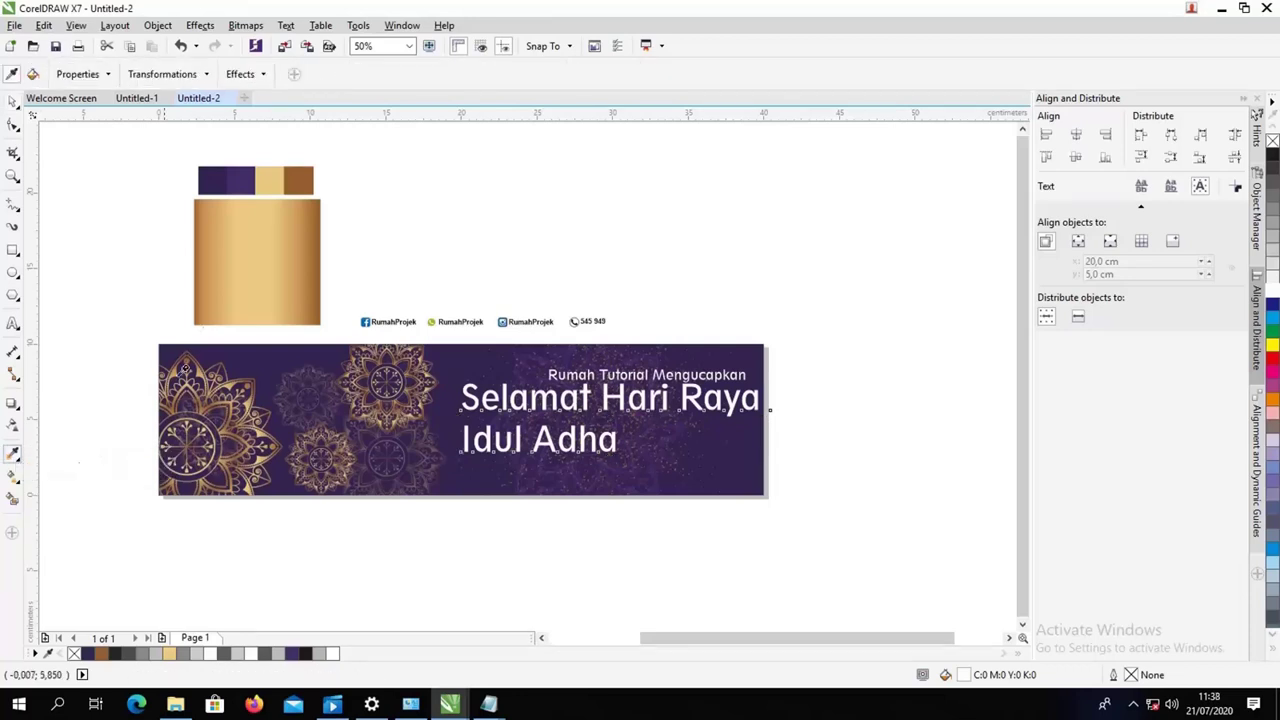
left_click(500, 397)
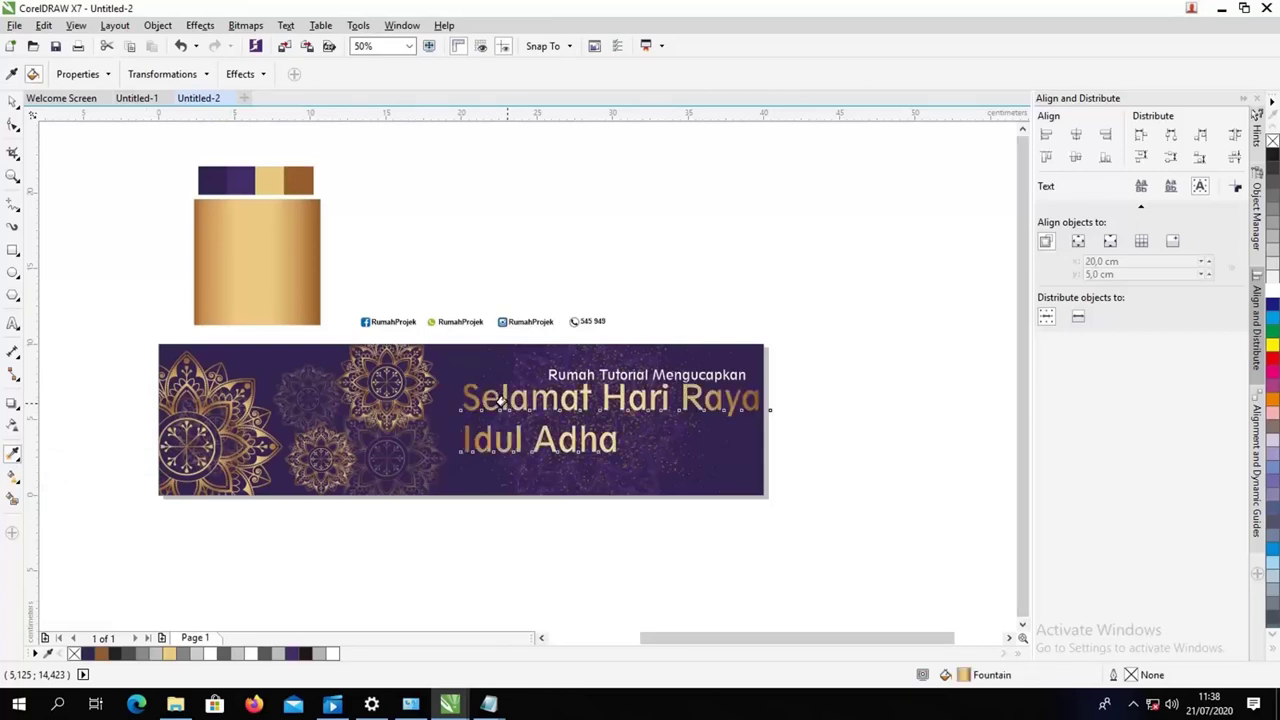
left_click(14, 103)
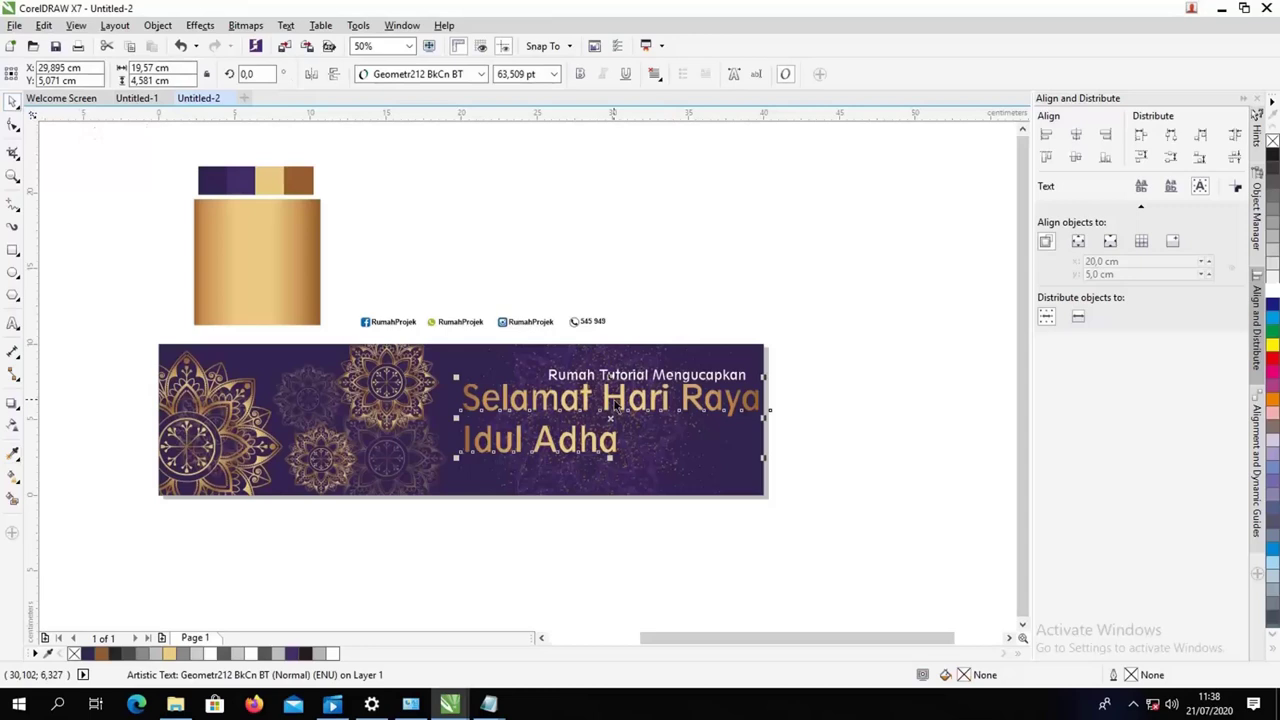
left_click(623, 283)
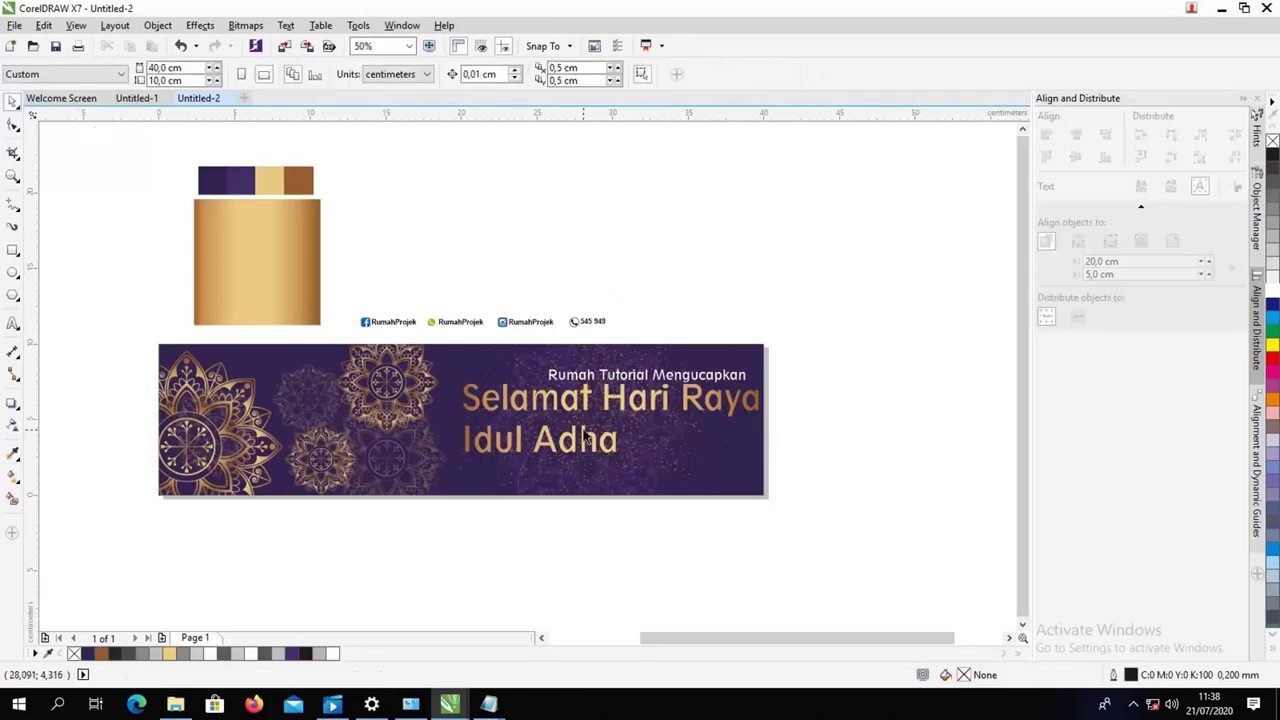
Step: Move the gold greeting slightly down, break its two lines apart, then enlarge "Idul Adha" to about 12.7 cm wide and make it bold
left_click_drag(588, 420, 584, 437)
key("ctrl+k")
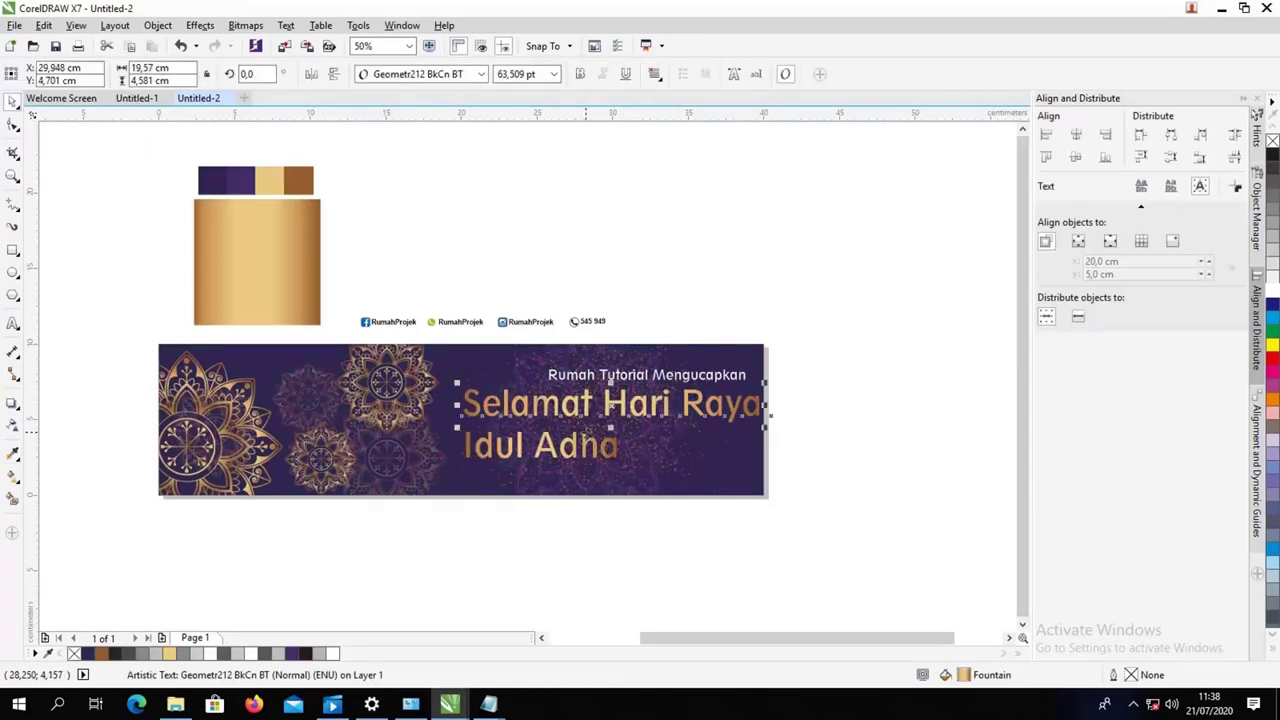
left_click(643, 292)
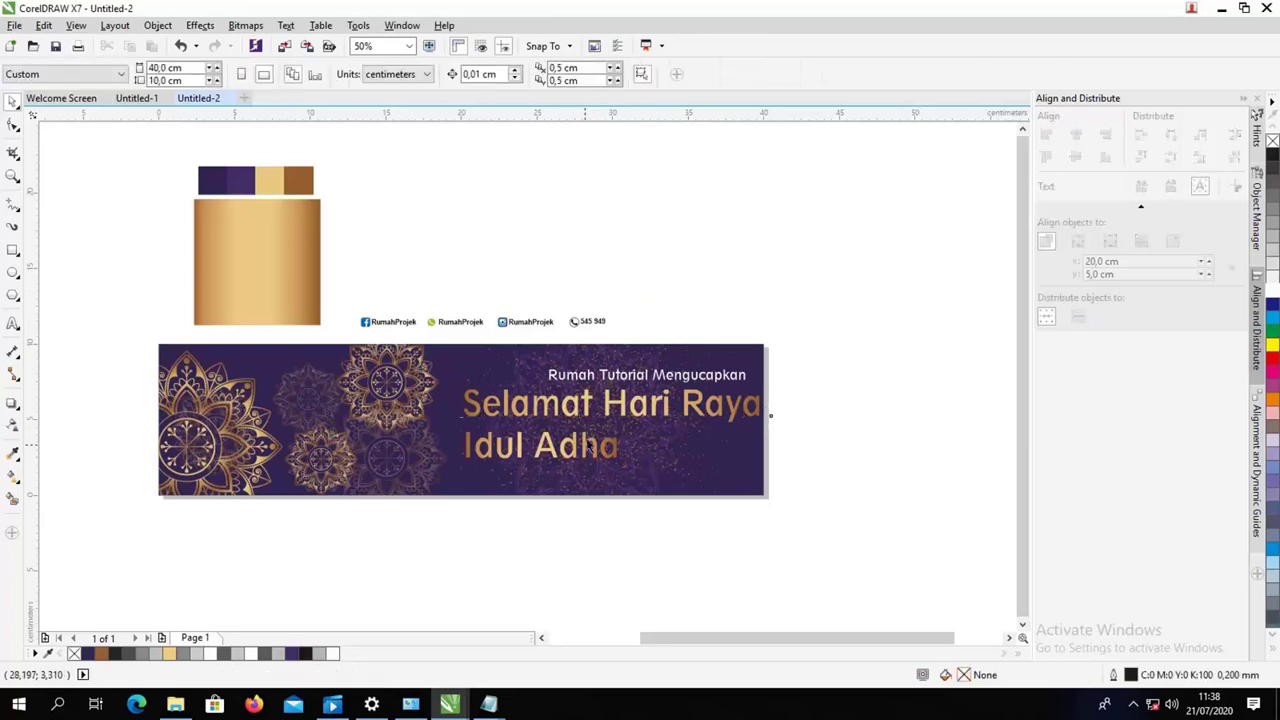
left_click(590, 452)
mouse_move(625, 463)
left_mouse_down()
mouse_move(645, 466)
mouse_move(587, 444)
mouse_move(608, 446)
left_mouse_up()
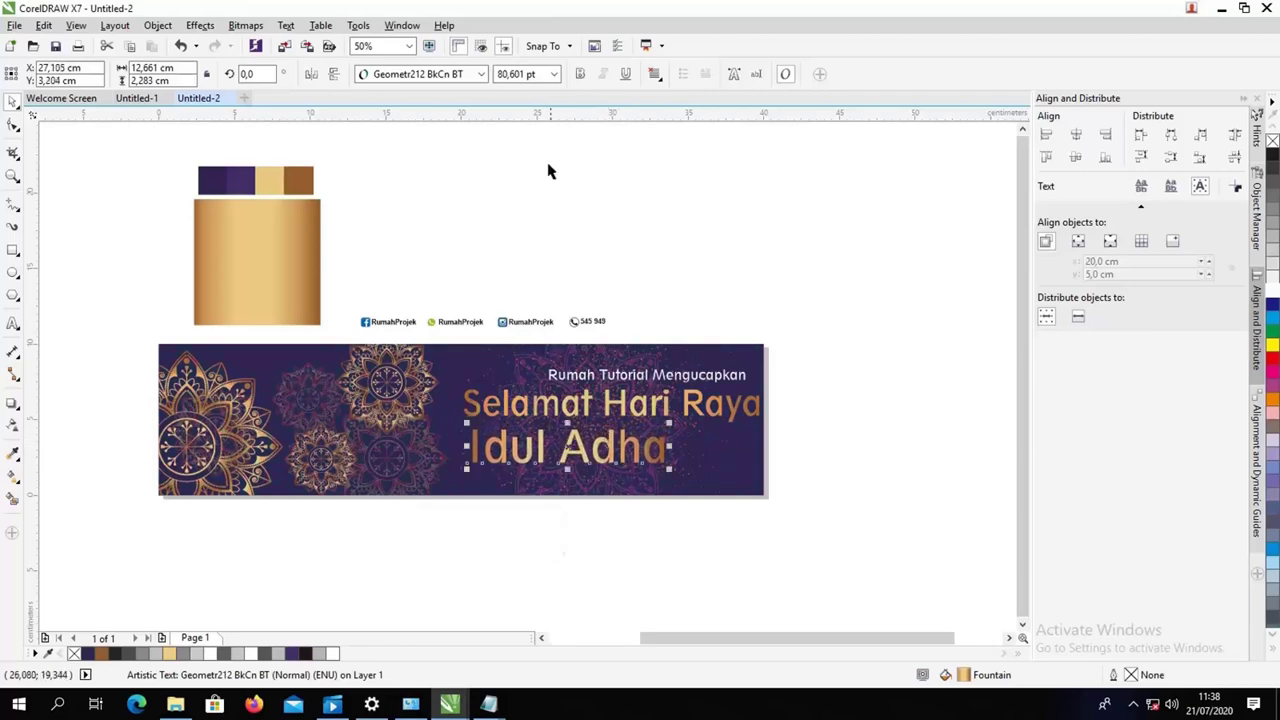
left_click(579, 76)
left_click(571, 238)
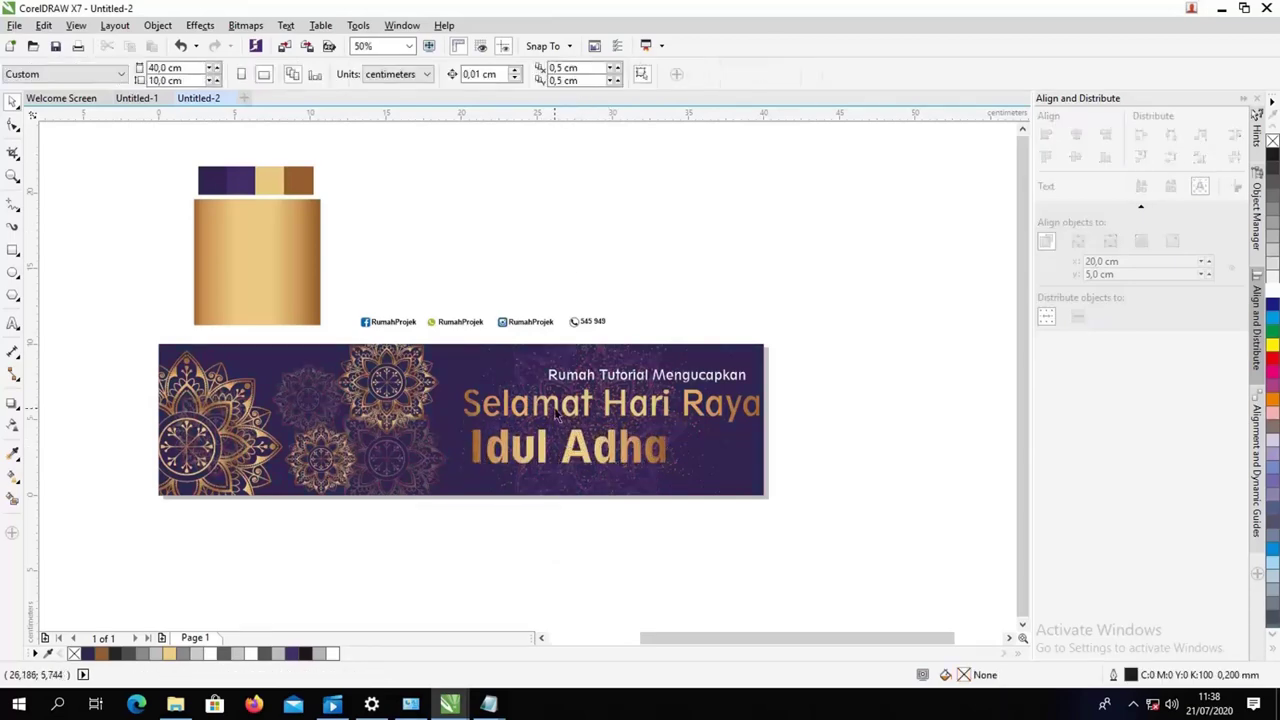
Step: Add the text "Semangat Kurban Membentuk Jiwa Yang Bertakwa" beside the contact row above the banner, consulting the finished banner in Untitled-1
left_click(136, 98)
left_click(808, 322)
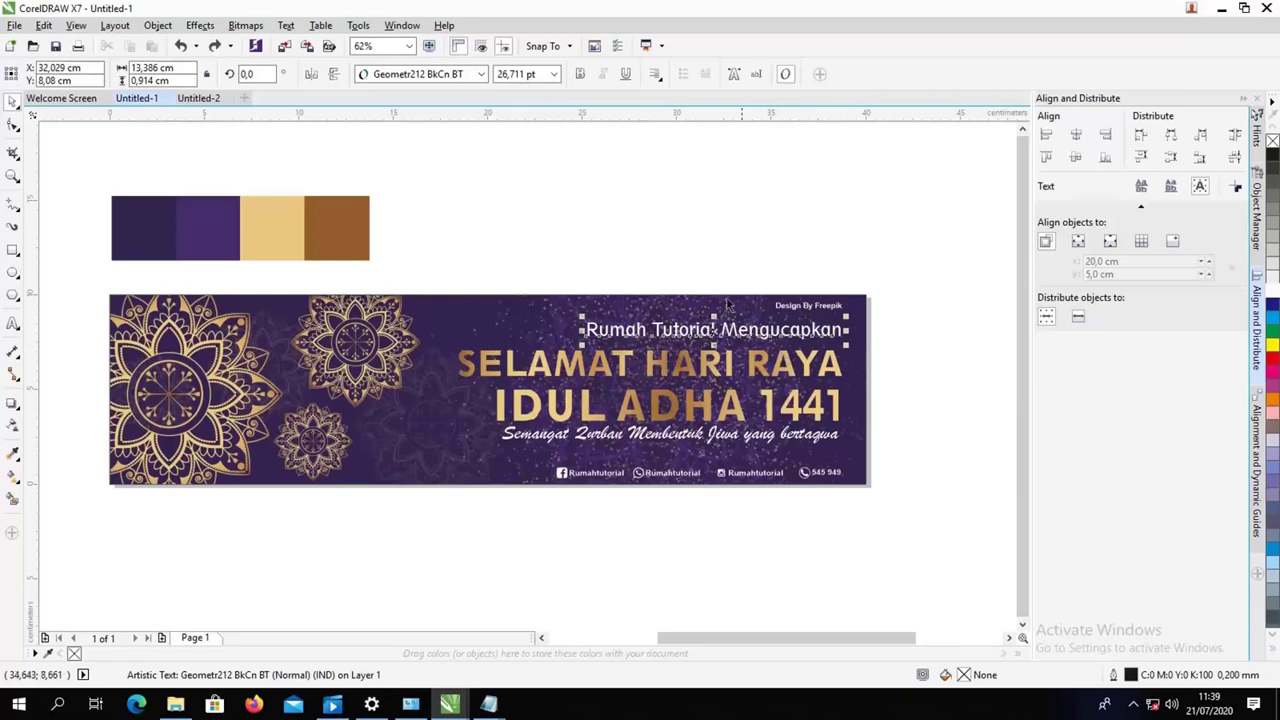
left_click(200, 99)
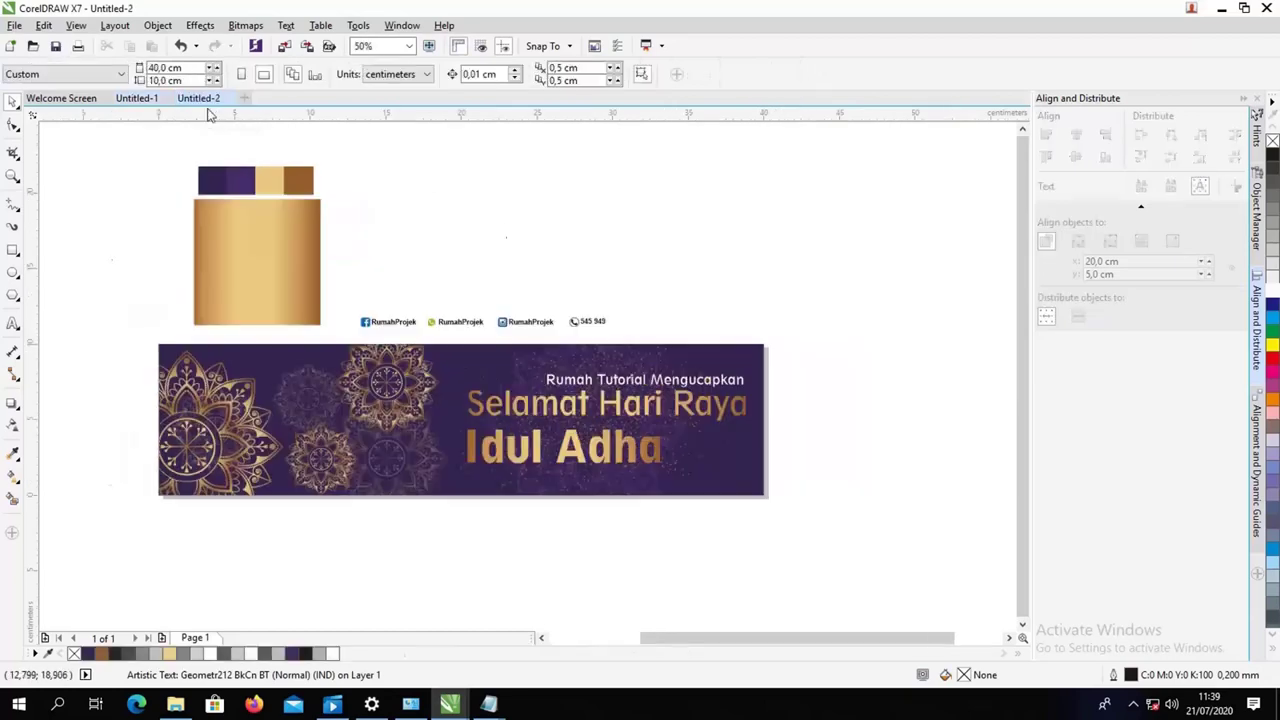
left_click(13, 323)
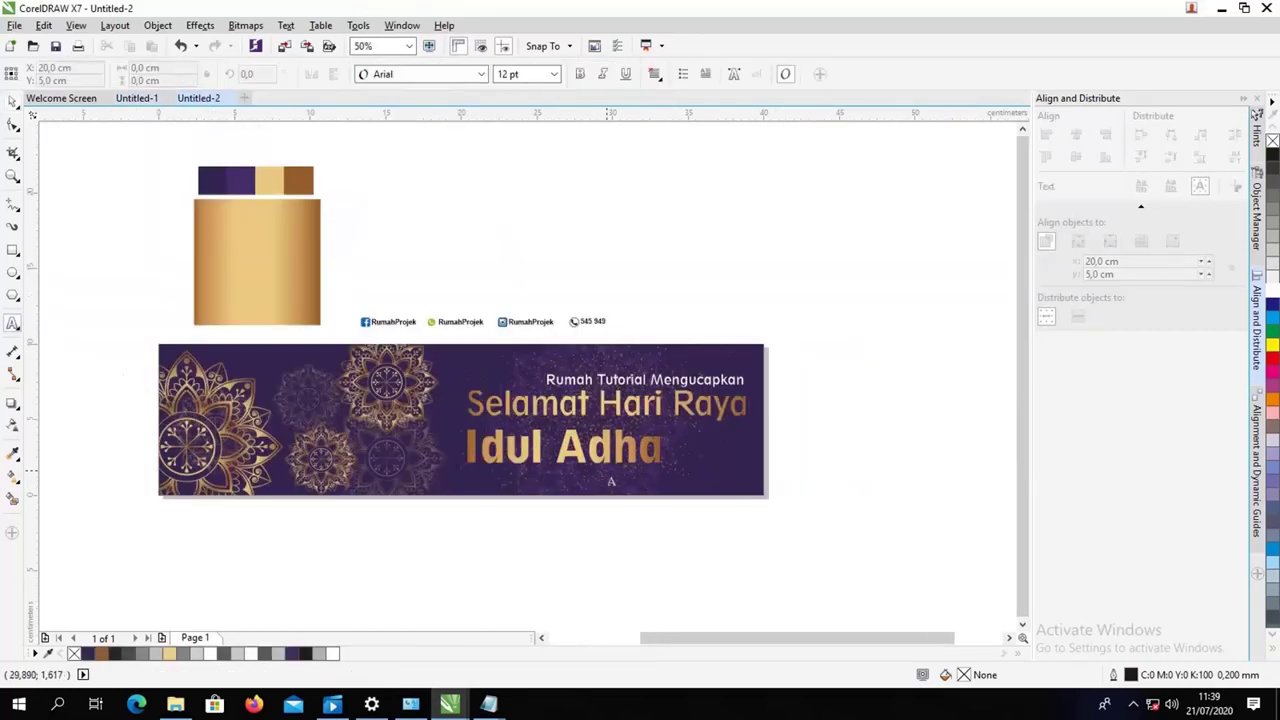
left_click(638, 325)
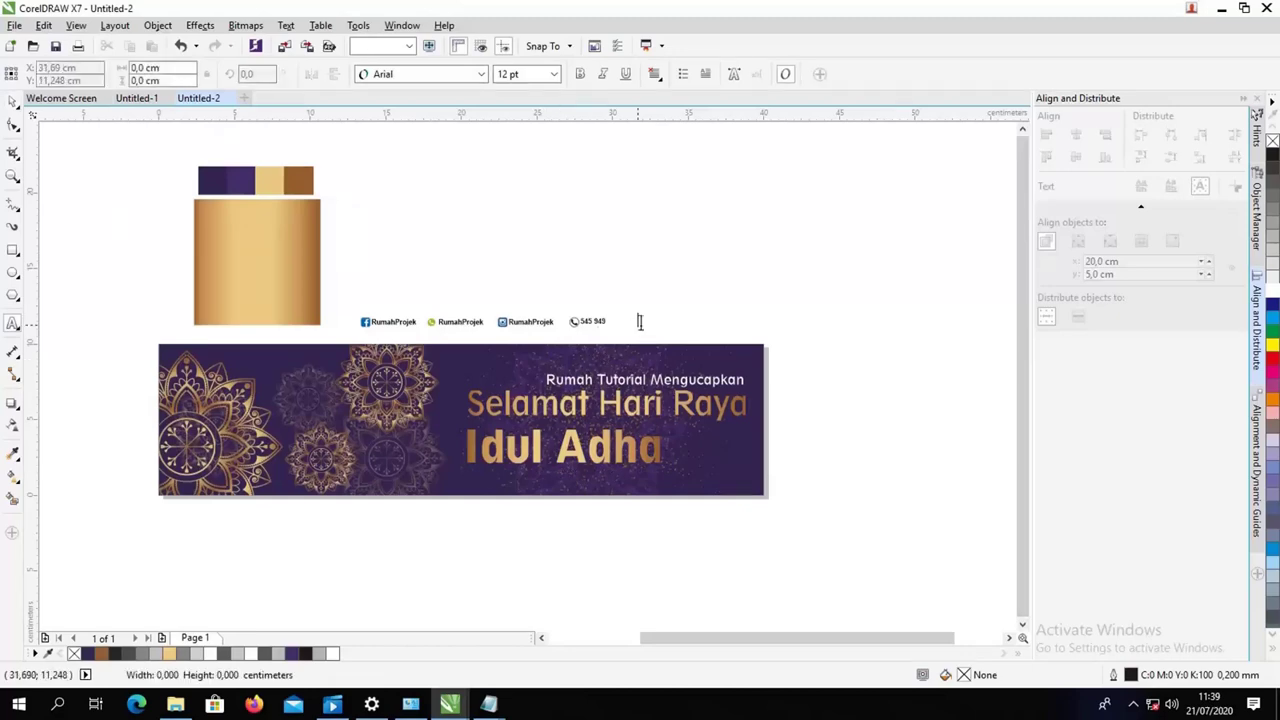
key("ctrl+Tab")
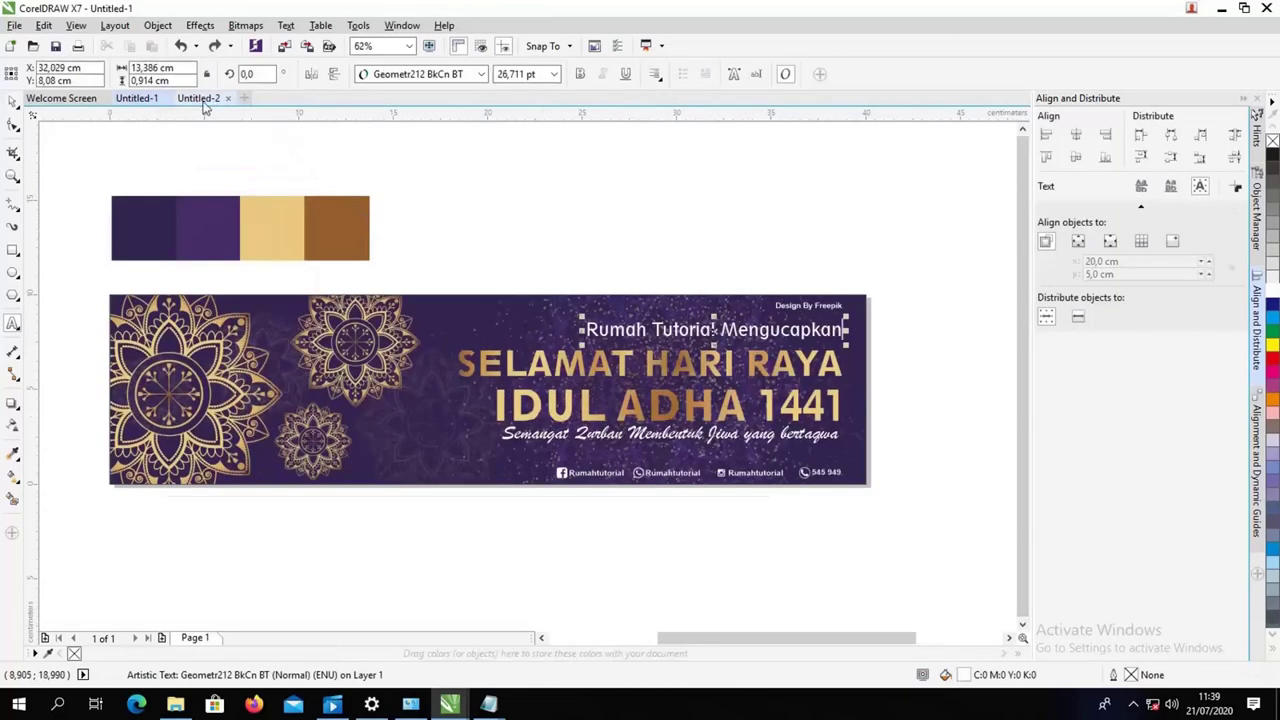
left_click(201, 100)
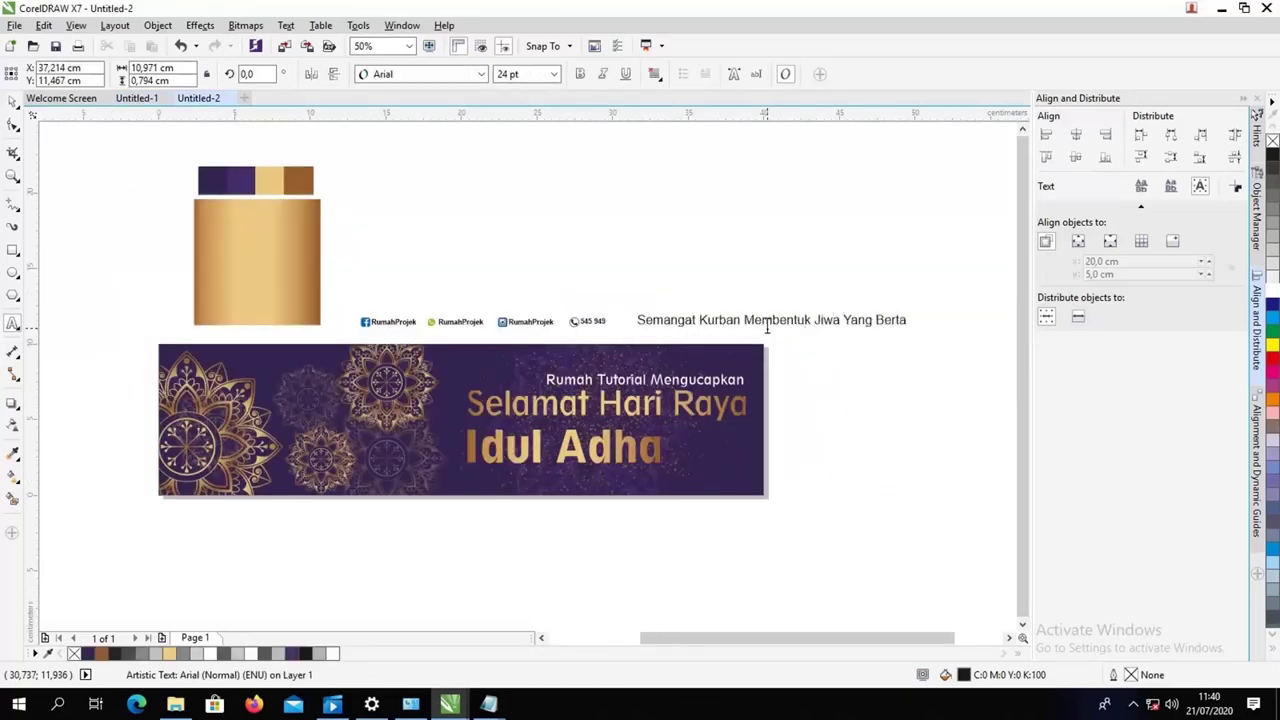
type("wa")
key("ctrl+space")
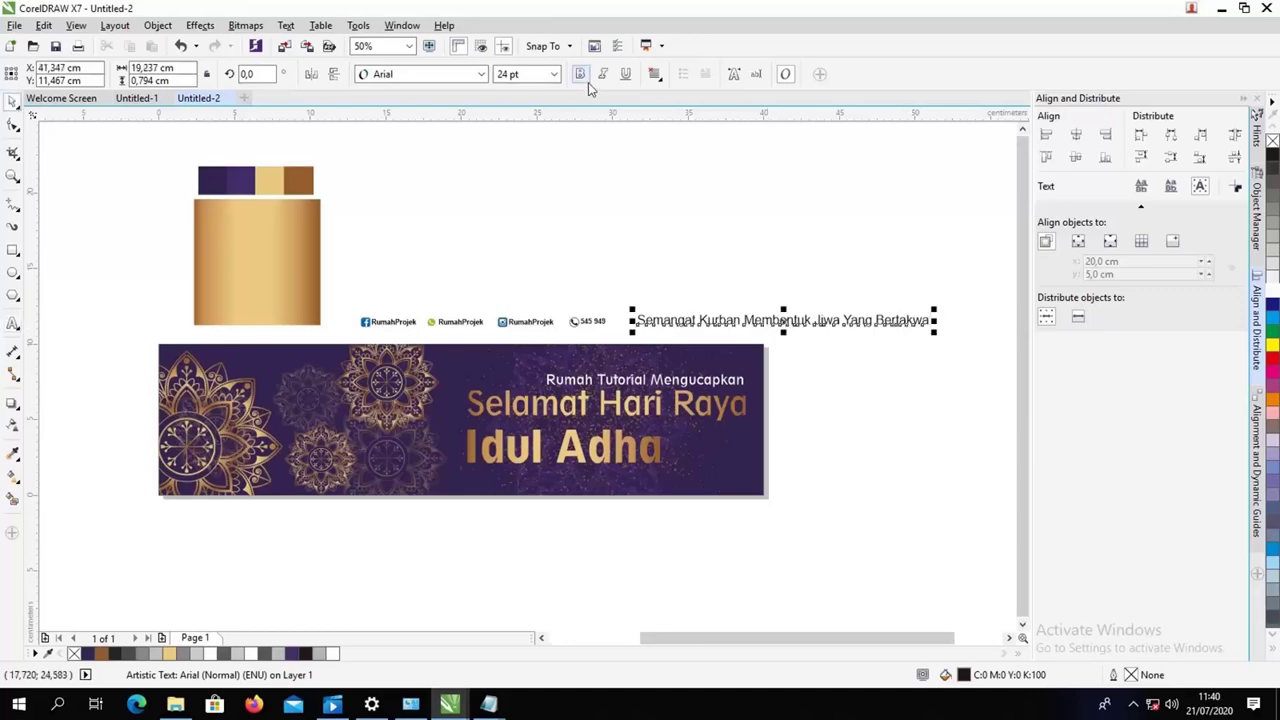
Step: Set the slogan's font to Brush Script MT, move it below "Idul Adha" on the banner and colour it white
left_click(410, 75)
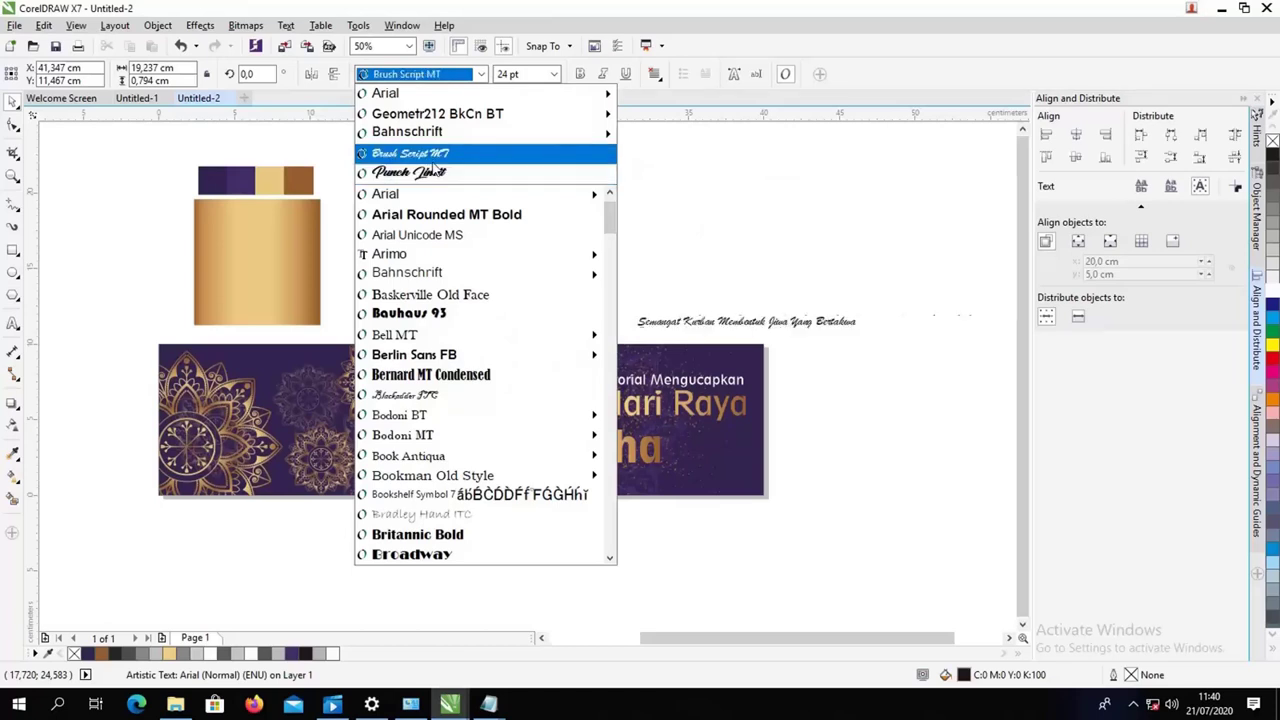
left_click(431, 157)
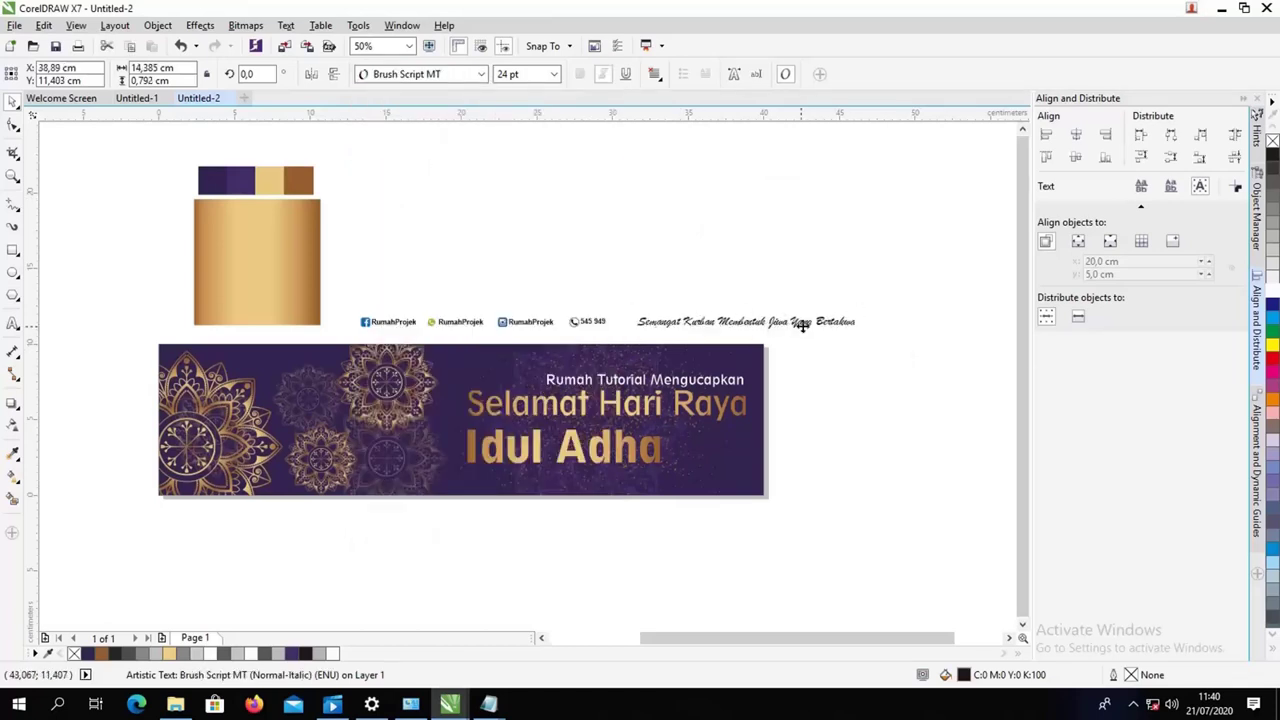
left_click_drag(803, 325, 639, 483)
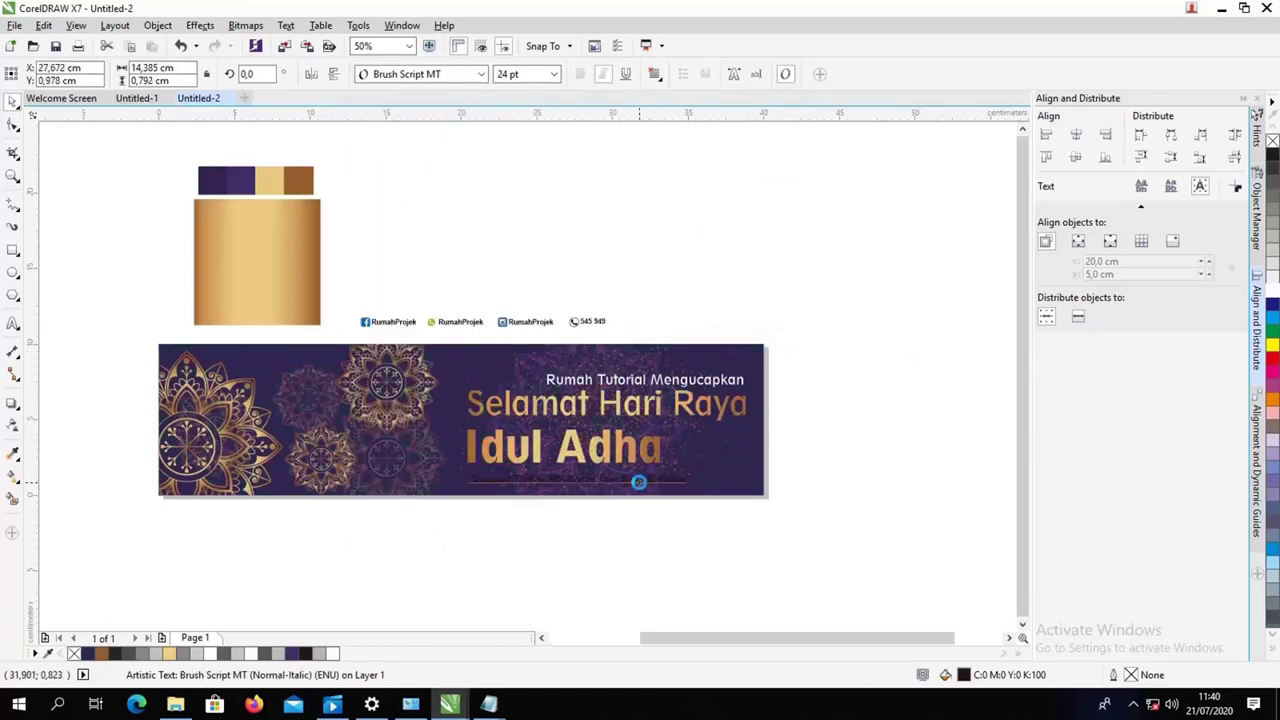
left_click(1272, 291)
left_click(902, 406)
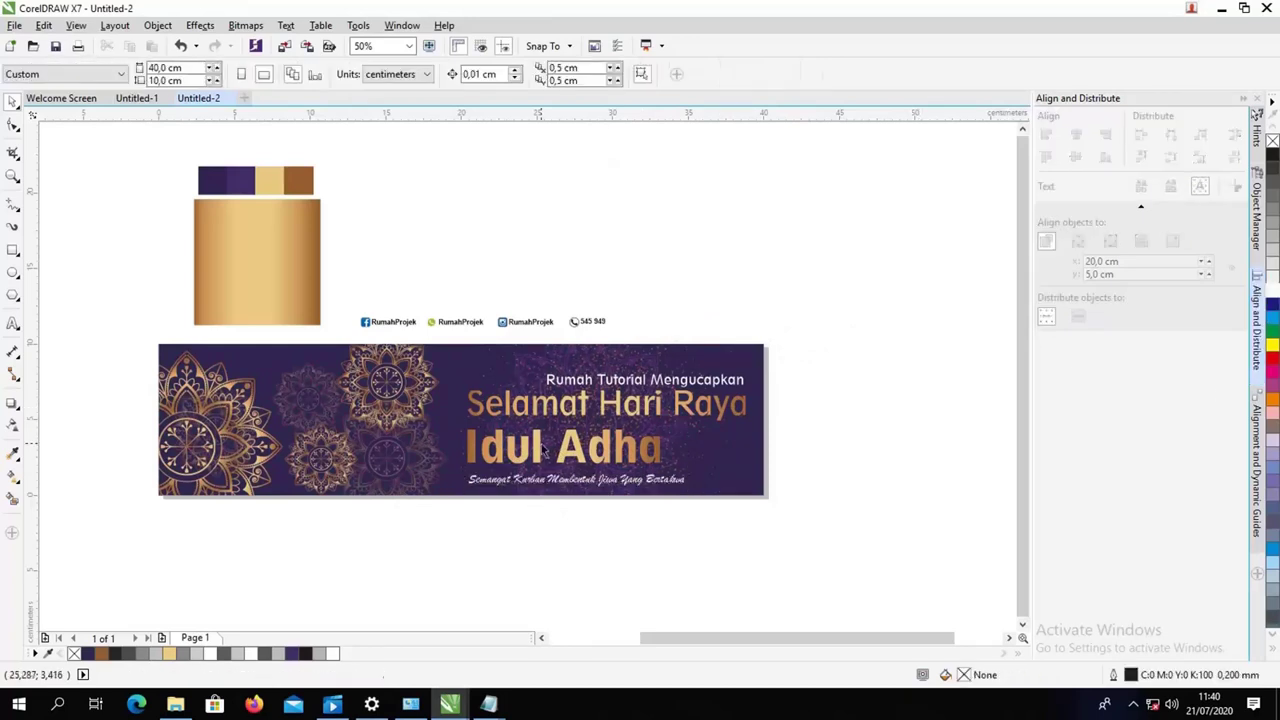
Step: Move "Idul Adha" up close beneath "Selamat Hari Raya" and shrink both lines slightly, the upper one to about 16 cm wide
left_click_drag(537, 450, 537, 432)
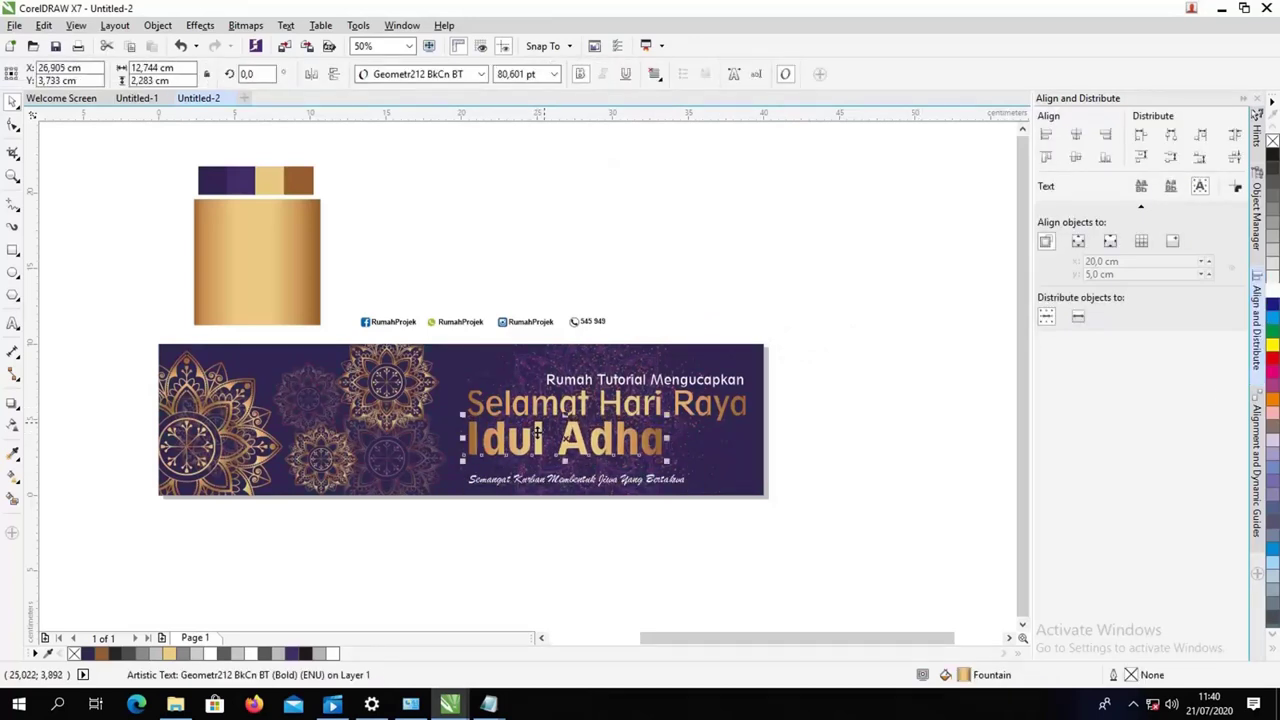
left_click(628, 412)
left_click_drag(750, 427, 732, 424)
left_click(652, 441)
left_click_drag(670, 461, 652, 457)
Step: Align the left edges of the two gold greeting lines and move the white slogan up directly beneath "Idul Adha"
left_click(694, 416, "shift")
left_click(1046, 134)
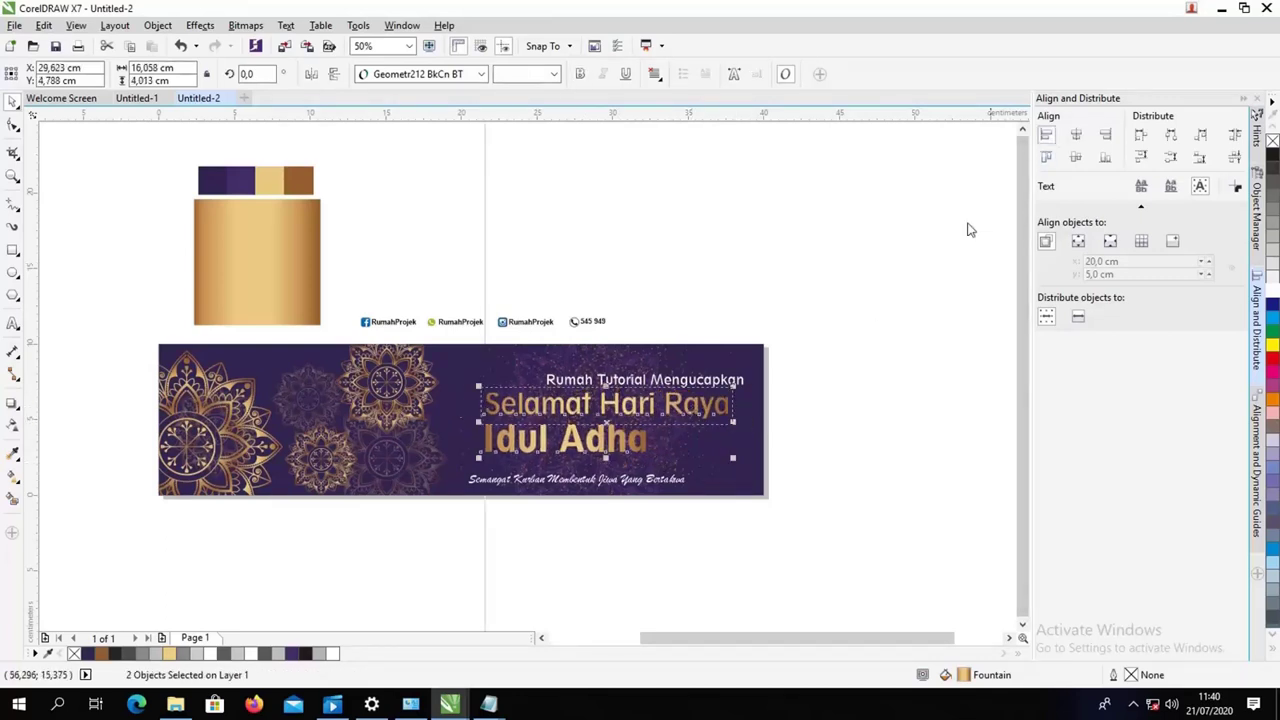
left_click(966, 229)
left_click_drag(579, 481, 589, 465)
left_click(820, 437)
left_click(602, 467)
left_click(487, 333)
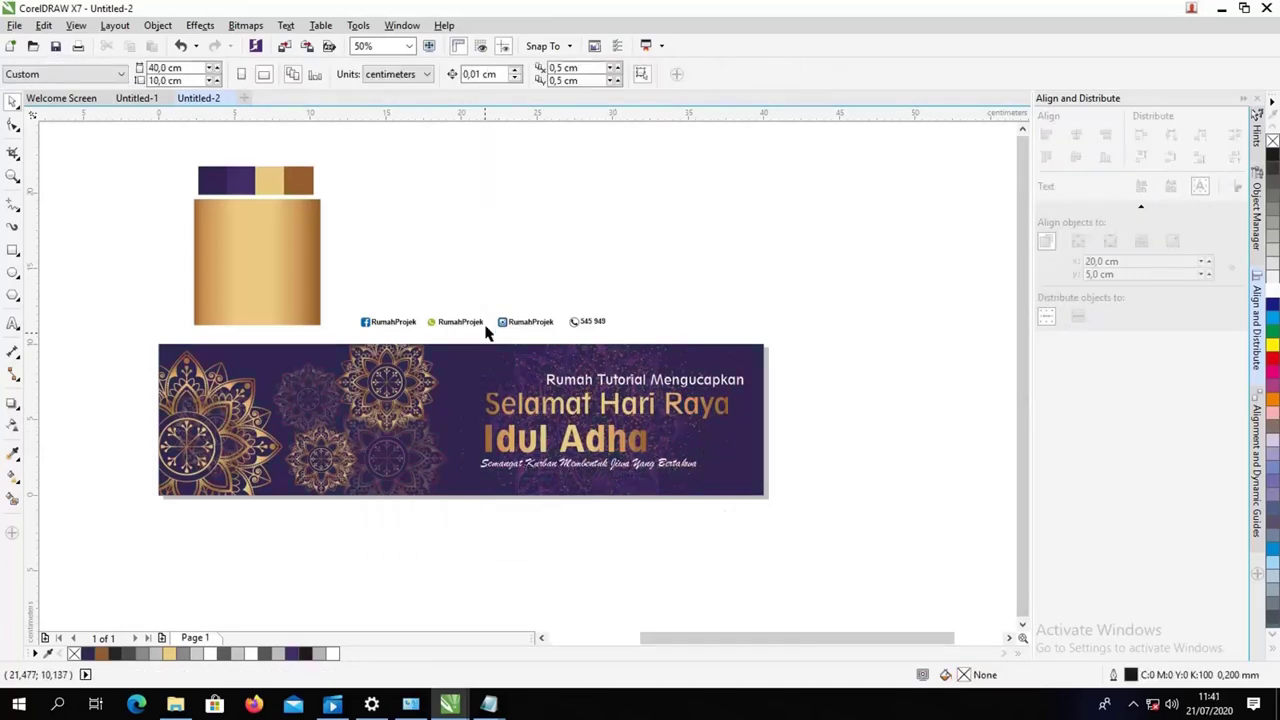
Step: Move the social media and phone contact row onto the banner below the slogan and shrink it to about 10.5 cm wide
left_click_drag(505, 322, 580, 490)
mouse_move(481, 477)
left_mouse_down()
mouse_move(543, 478)
mouse_move(468, 467)
left_mouse_up()
left_click(585, 512)
Step: Colour the contact row's icons and text at the bottom of the banner white
scroll(583, 490, "up", 1)
left_click(583, 487)
left_click(580, 512)
left_click(571, 483)
left_click(521, 547)
left_click(592, 487)
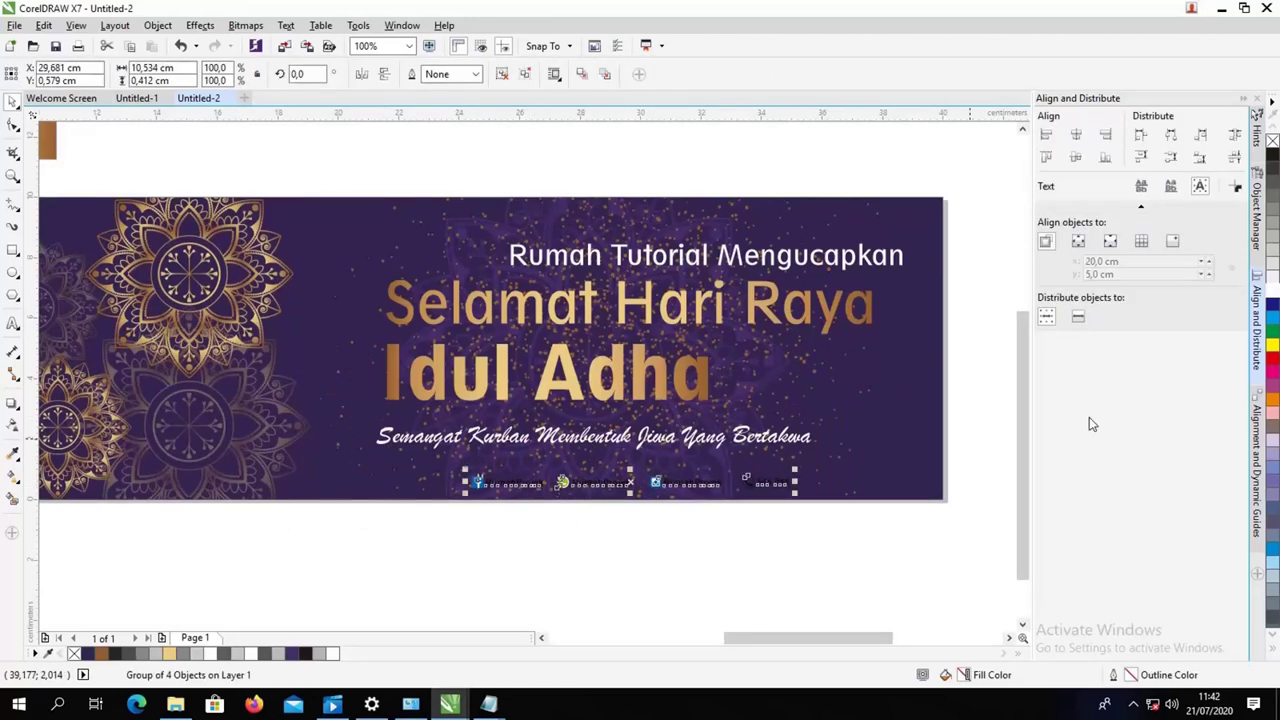
left_click(1273, 291)
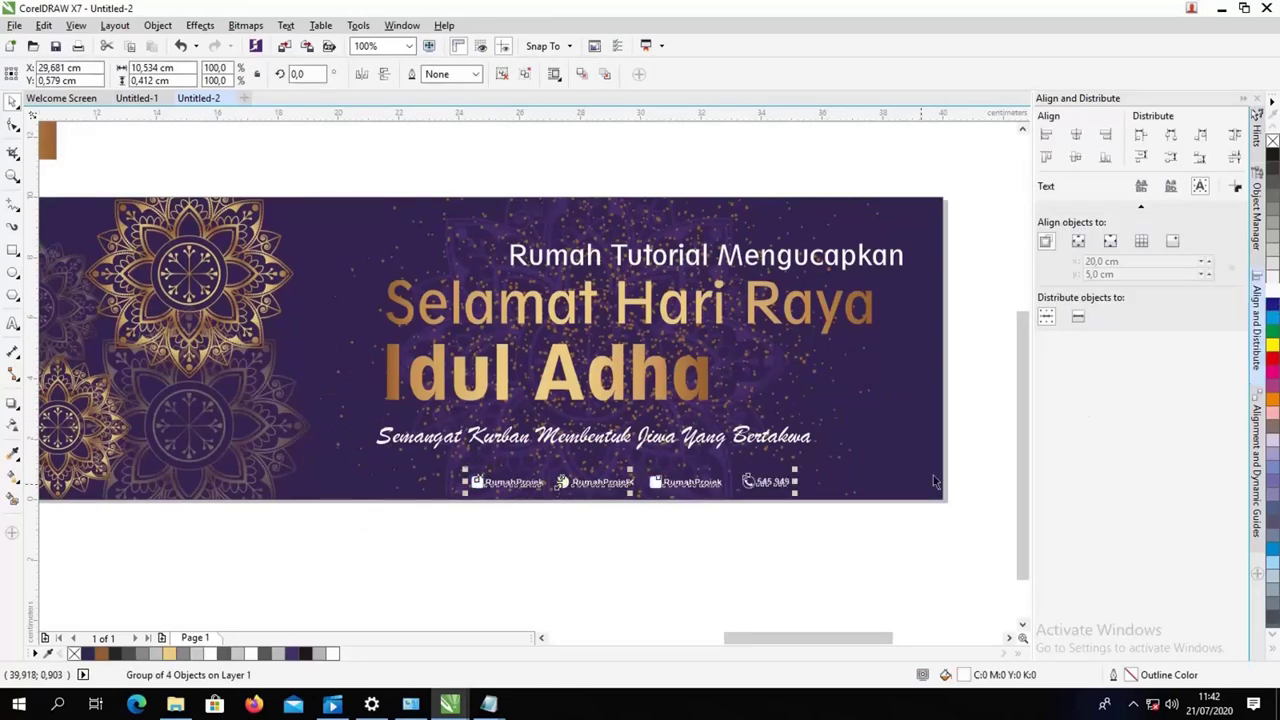
left_click(880, 515)
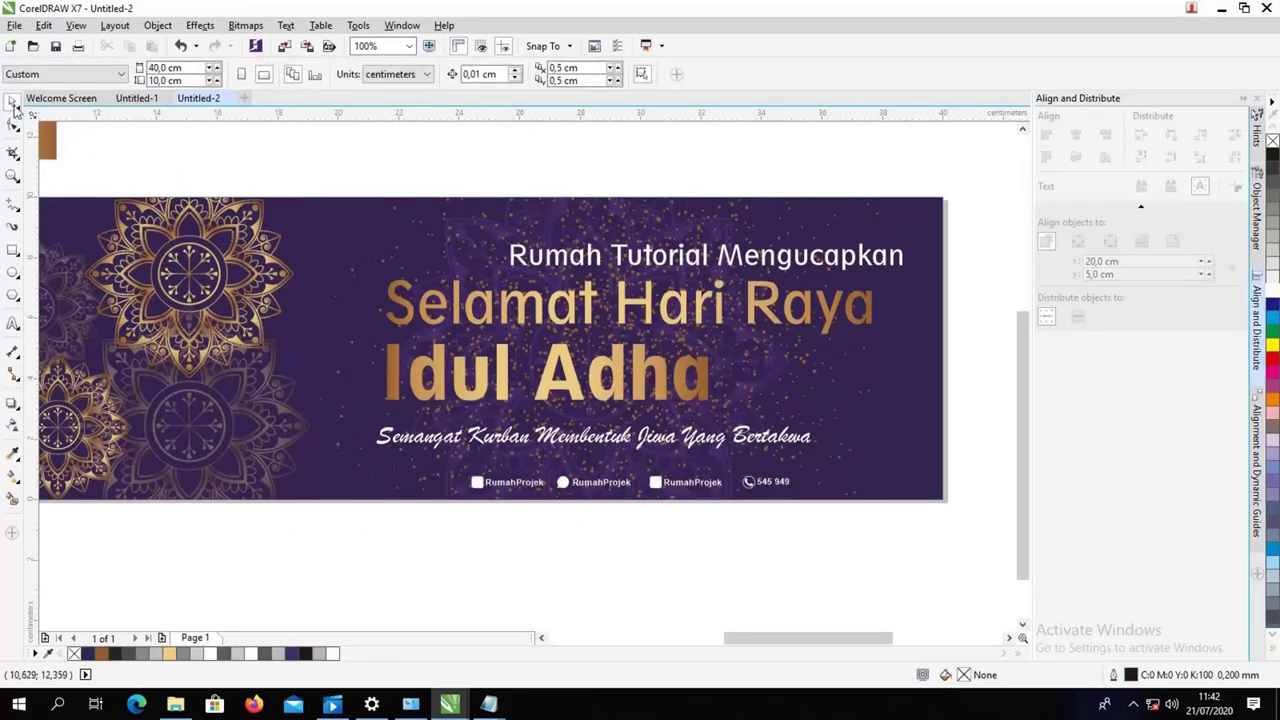
Step: Zoom the view to show the whole page
left_click(409, 46)
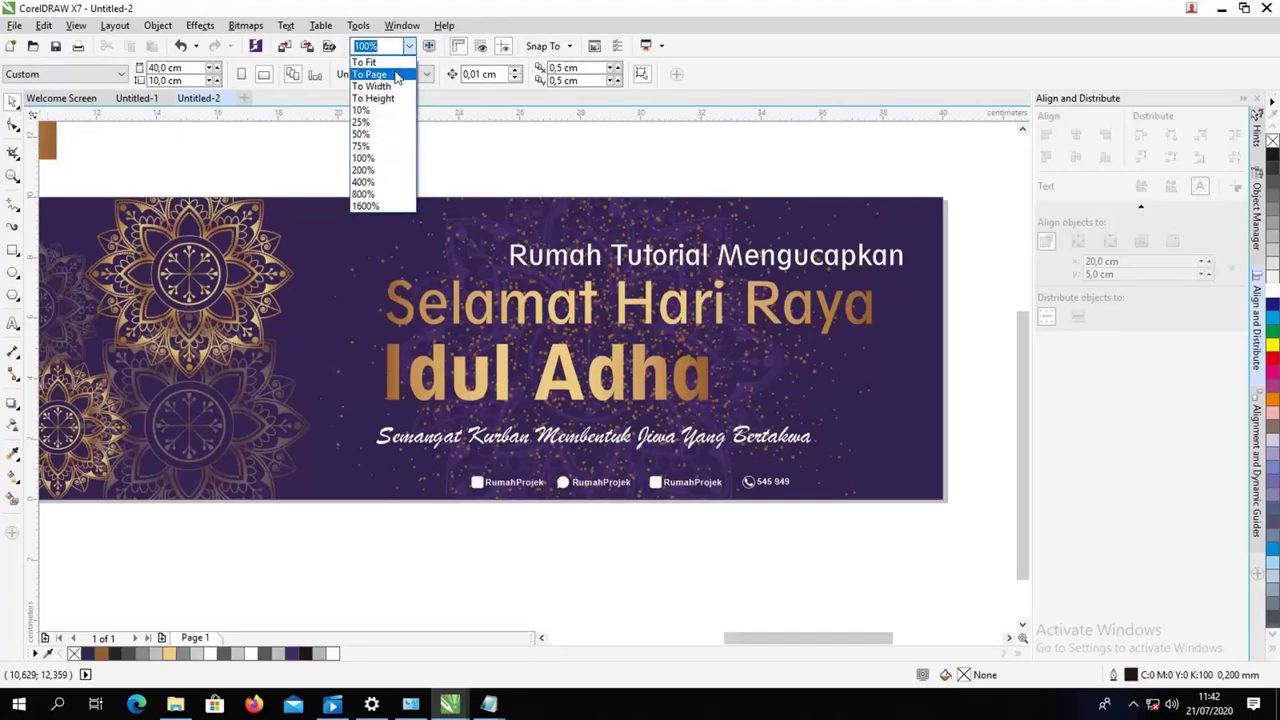